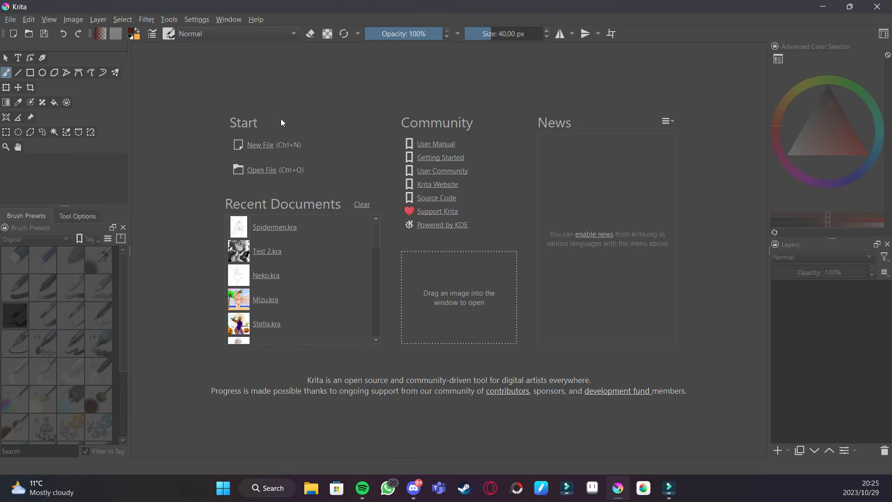
- Open the new document dialog and browse the animation, comic, design and custom document template categories
click(255, 145)
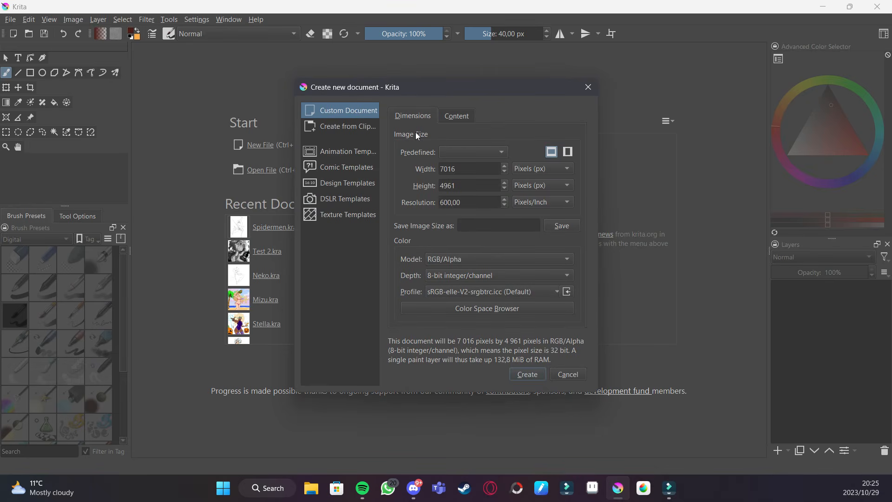
click(347, 152)
click(342, 167)
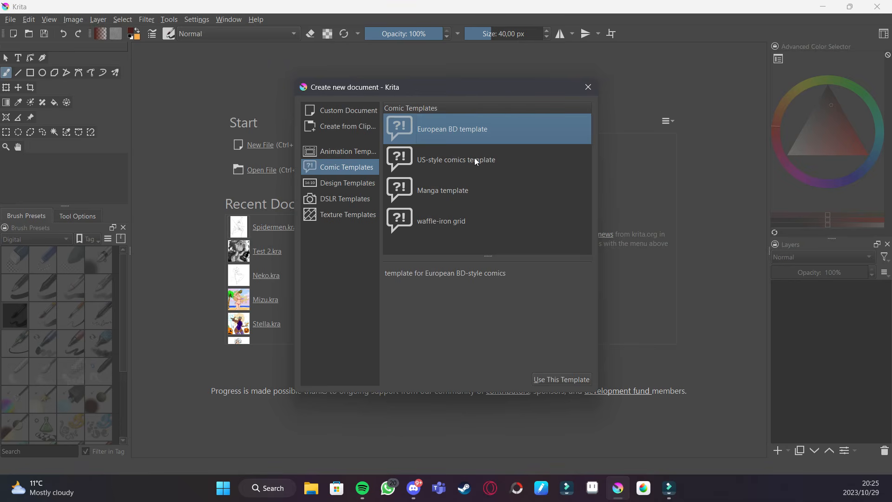
click(448, 194)
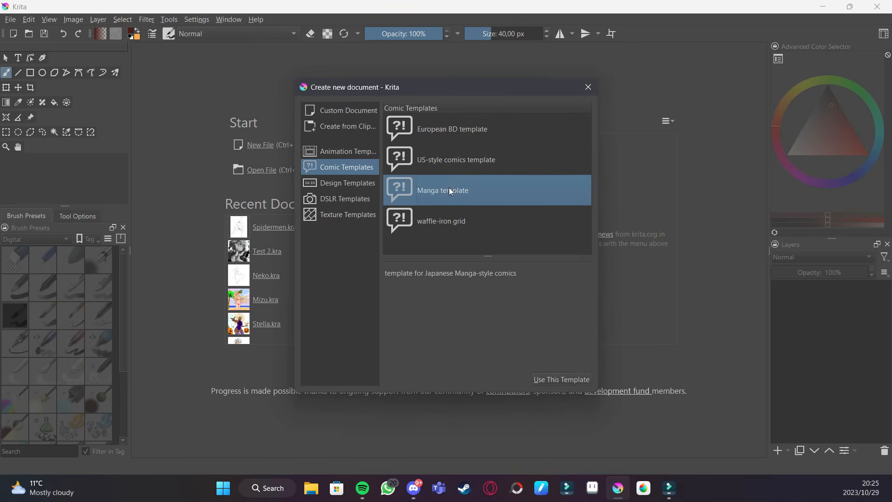
click(452, 163)
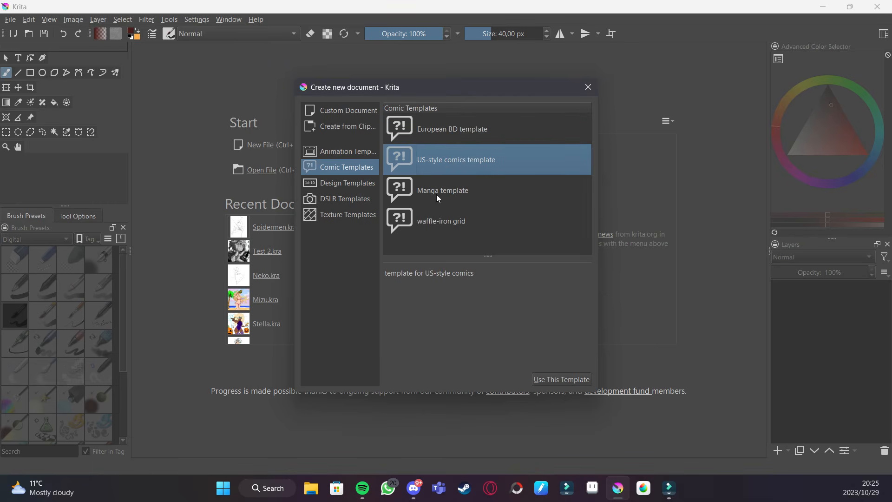
click(352, 185)
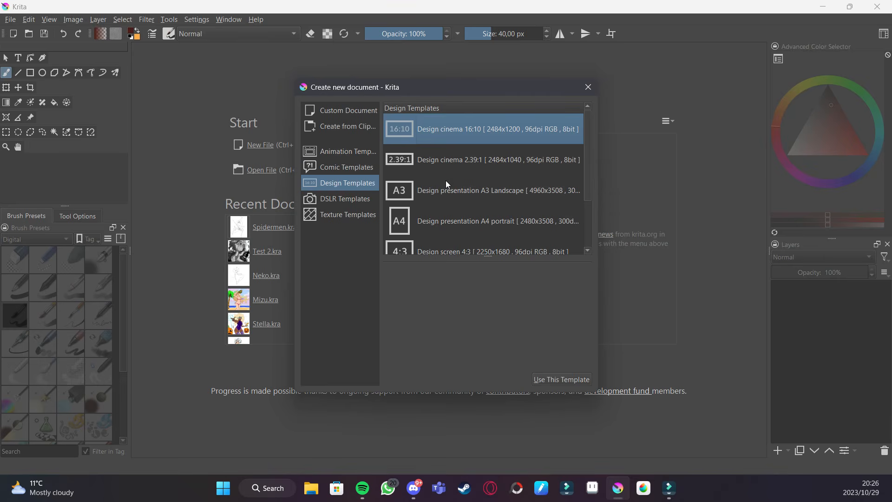
scroll(458, 188, down, 2)
scroll(460, 181, up, 2)
click(348, 113)
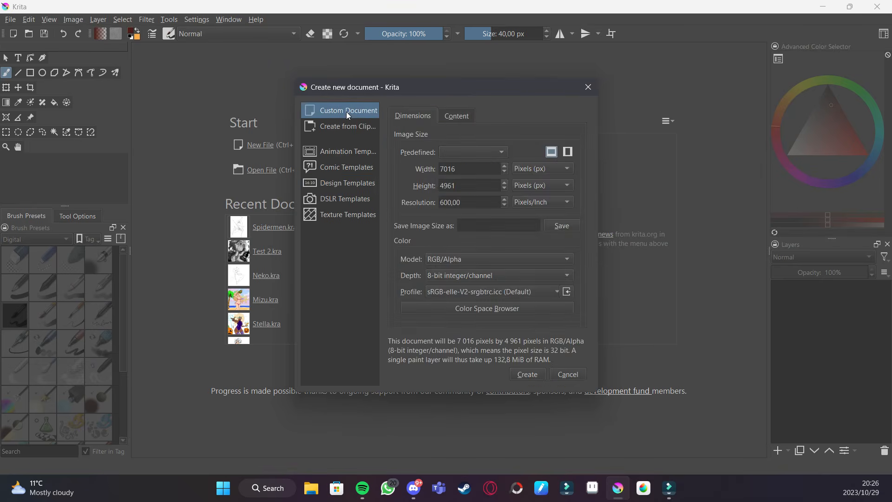
- Review the custom document's orientation, predefined sizes, and the width, height and resolution unit options
click(553, 153)
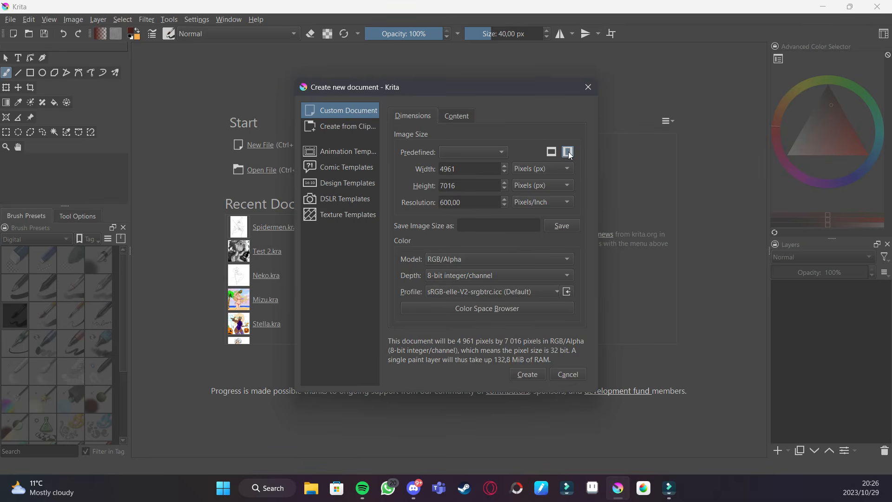
click(552, 152)
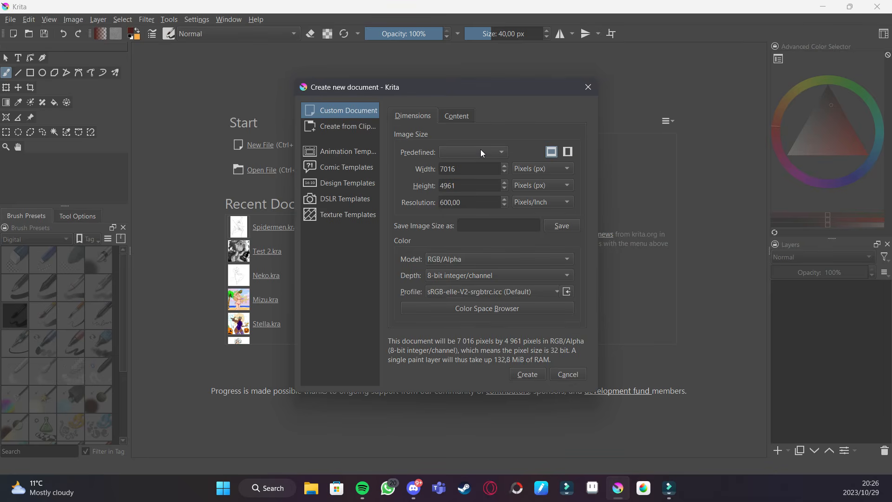
click(459, 154)
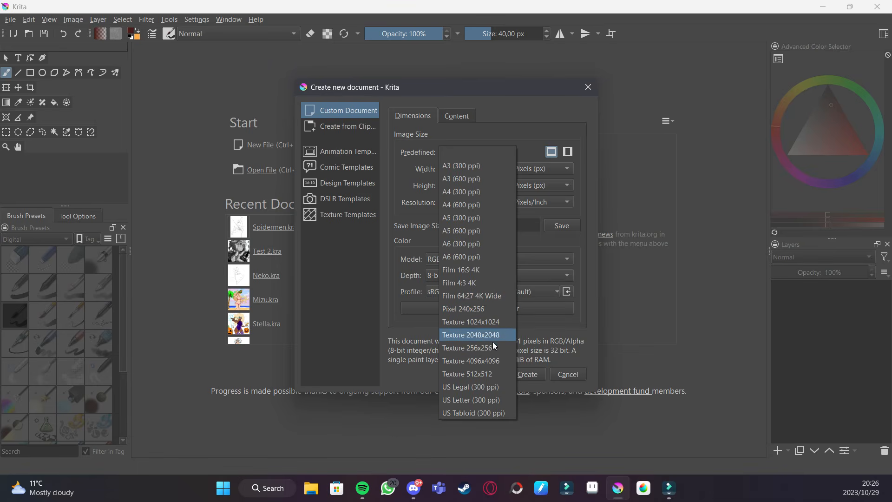
click(462, 152)
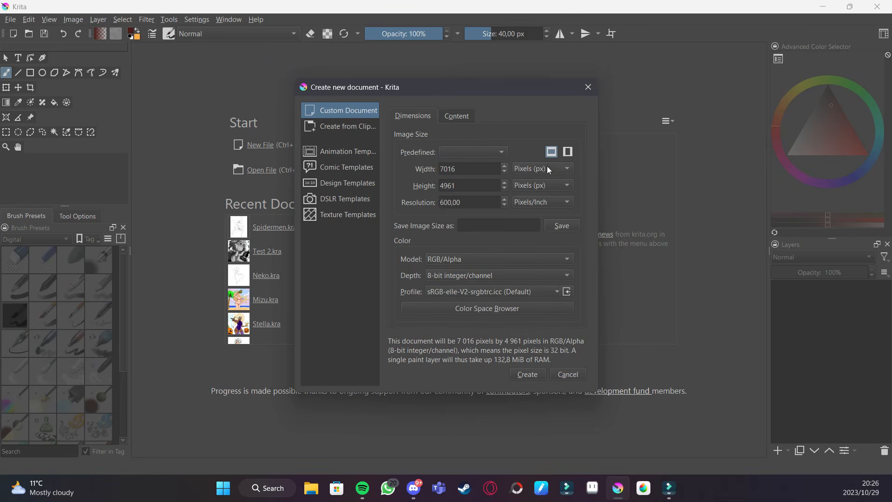
click(528, 171)
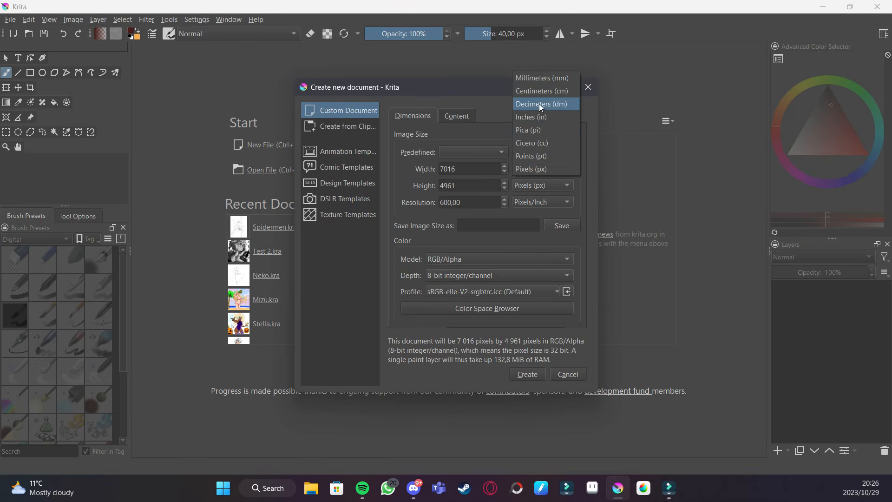
click(531, 184)
click(523, 186)
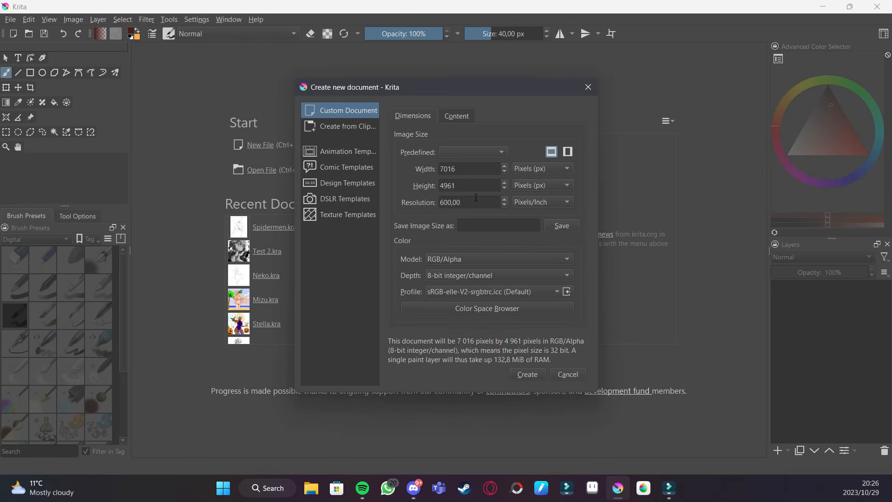
click(515, 203)
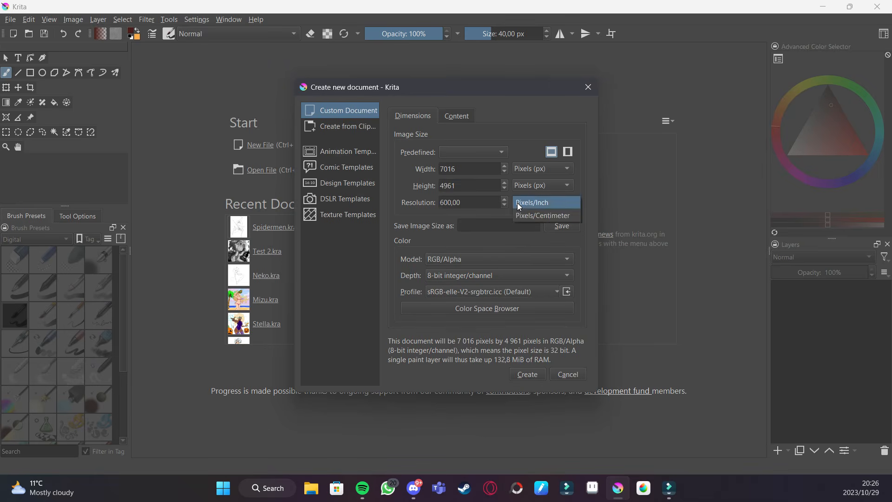
click(517, 203)
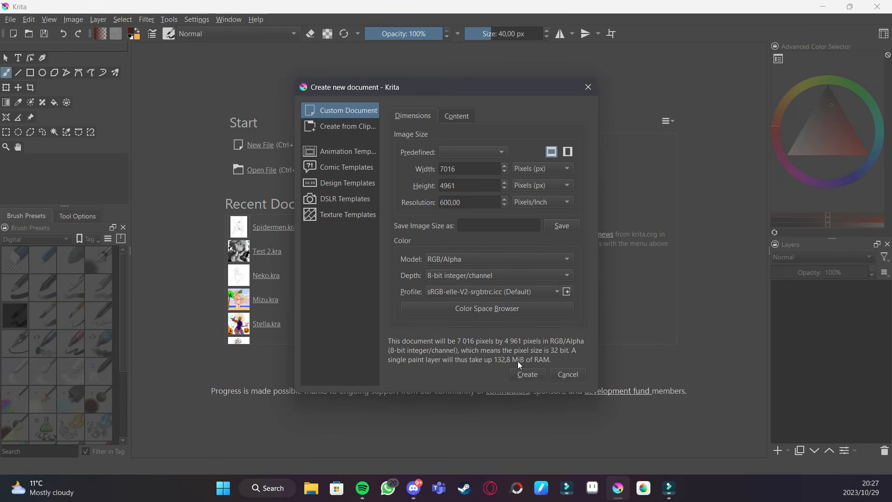
- Name the image size Test and create the 7016 x 4961 px RGB/Alpha 8-bit document
click(478, 221)
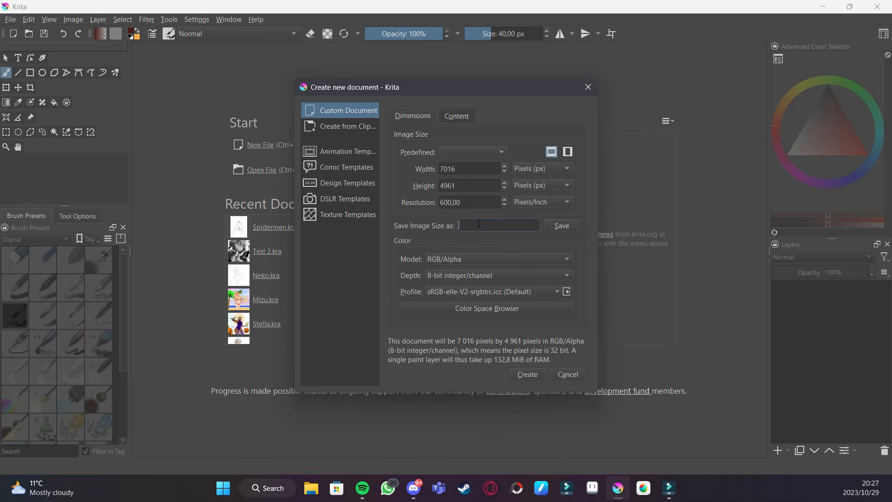
text(Test)
click(449, 264)
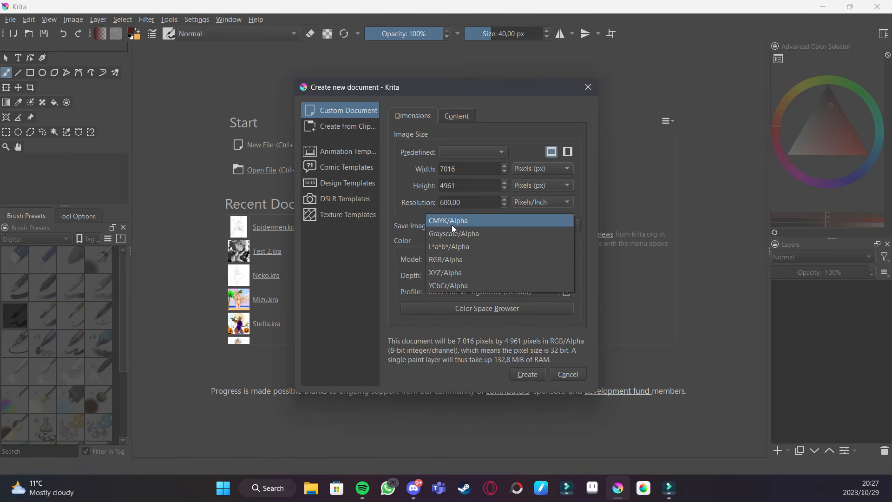
click(454, 260)
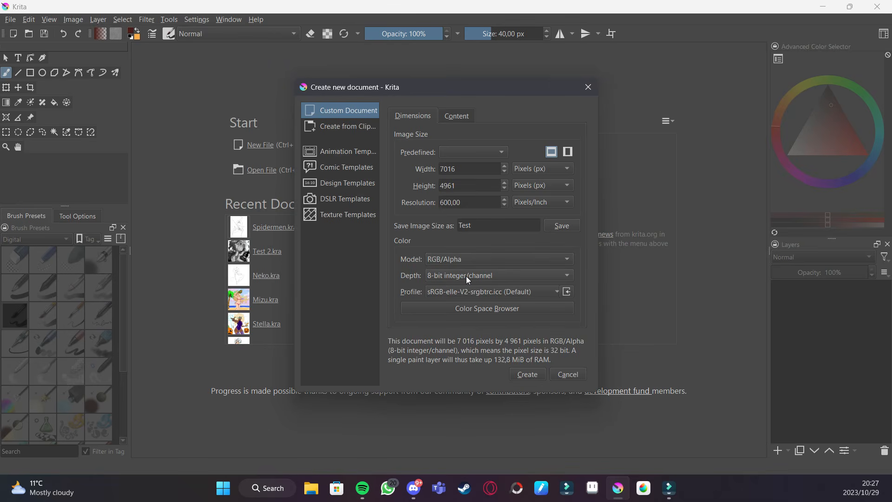
click(467, 276)
click(469, 277)
click(536, 375)
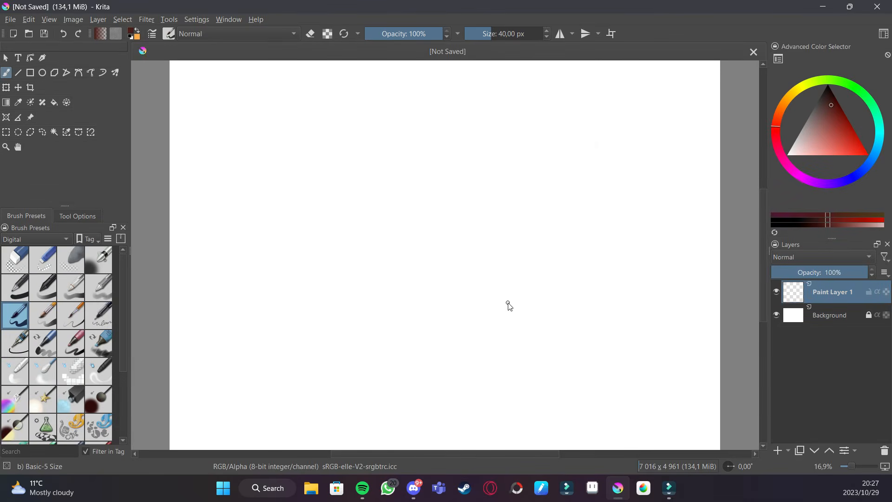
- Pick black and draw several freehand test strokes across the canvas
key(minus)
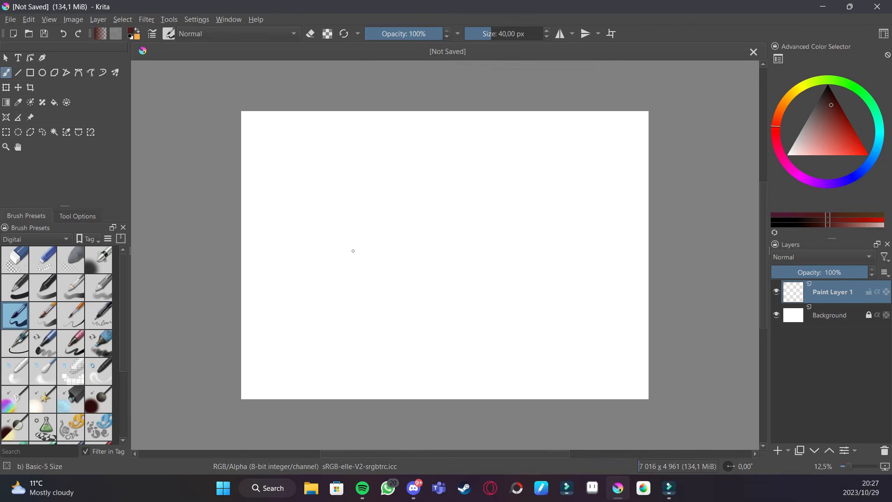
click(828, 87)
mouse_move(422, 205)
mouse_down()
mouse_move(464, 218)
mouse_move(554, 216)
mouse_up()
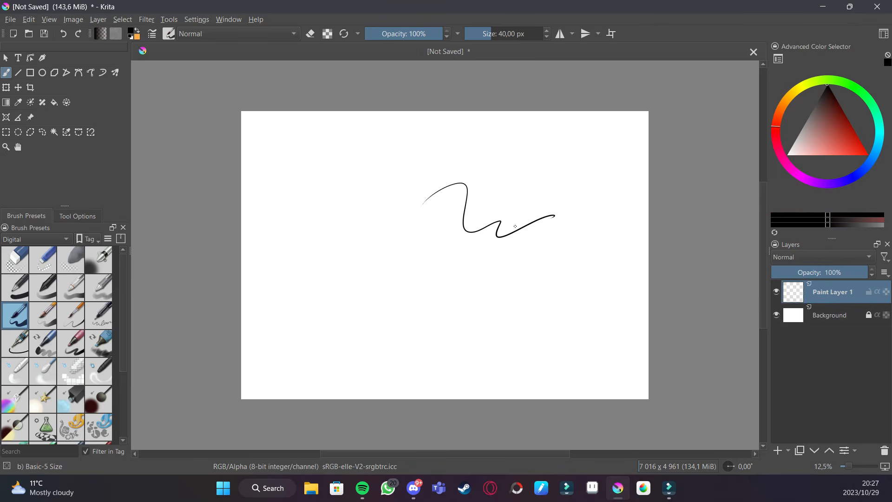
drag(466, 204, 521, 226)
drag(488, 254, 520, 237)
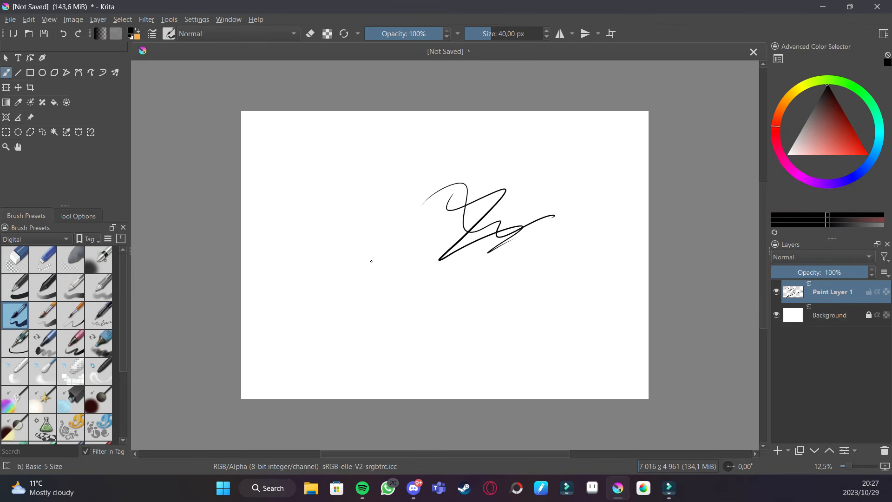
mouse_move(353, 247)
mouse_down()
mouse_move(361, 267)
mouse_move(405, 259)
mouse_move(396, 274)
mouse_move(409, 281)
mouse_move(460, 264)
mouse_up()
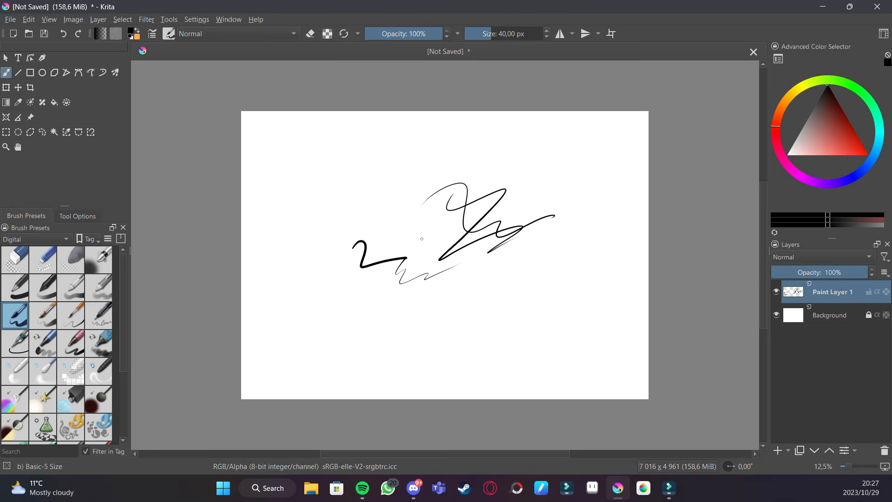
- Browse the brush preset tag categories, switching to All and back to Digital
click(49, 238)
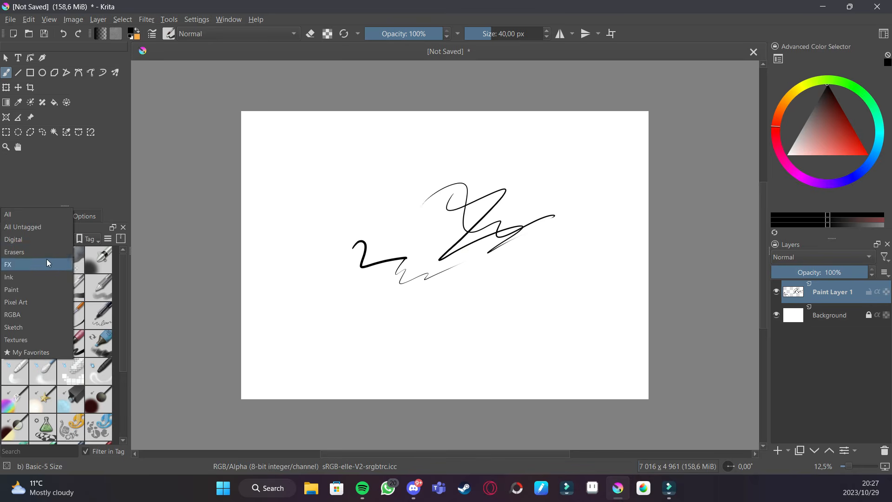
click(49, 218)
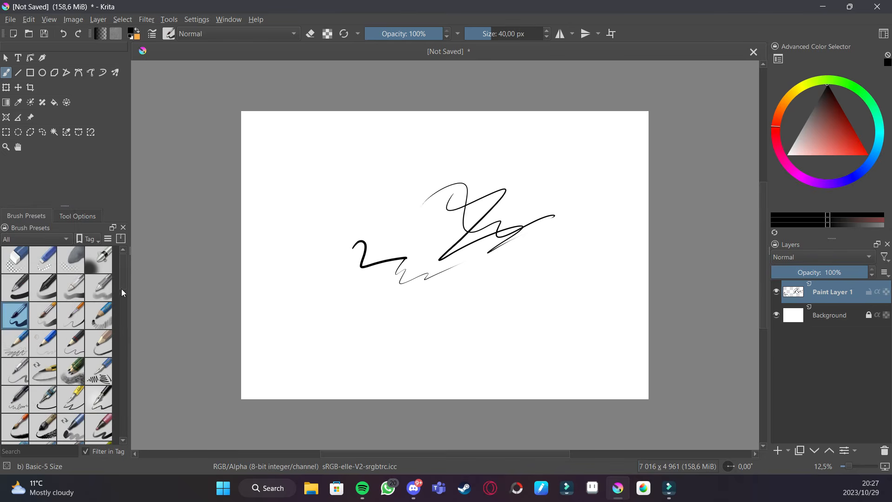
mouse_move(122, 278)
mouse_down()
mouse_move(114, 429)
mouse_move(133, 282)
mouse_move(113, 245)
mouse_up()
click(61, 238)
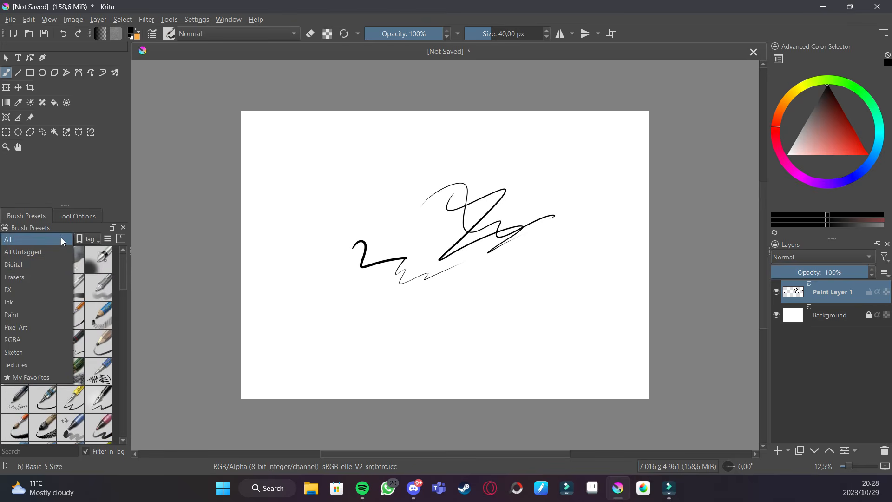
click(46, 263)
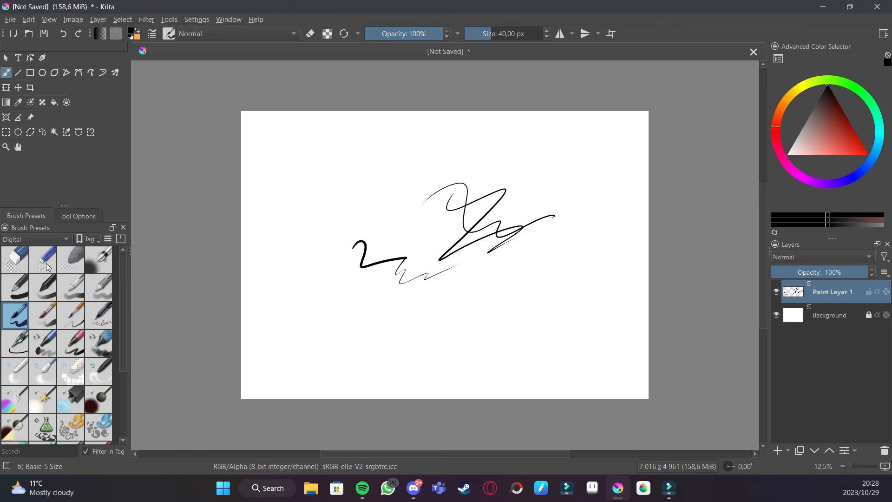
- Select the Basic-5 Size Opacity brush preset and paint two black strokes on the canvas
key(plus)
key(plus)
key(plus)
key(plus)
key(plus)
key(plus)
key(plus)
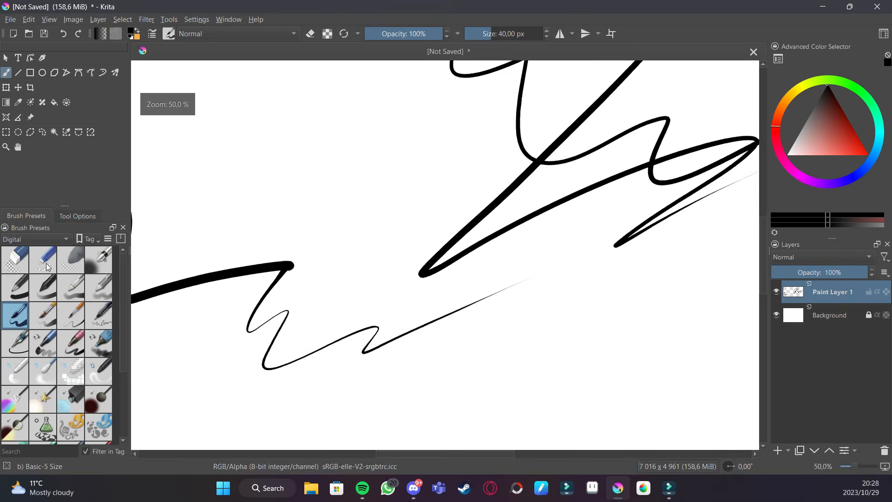
key(plus)
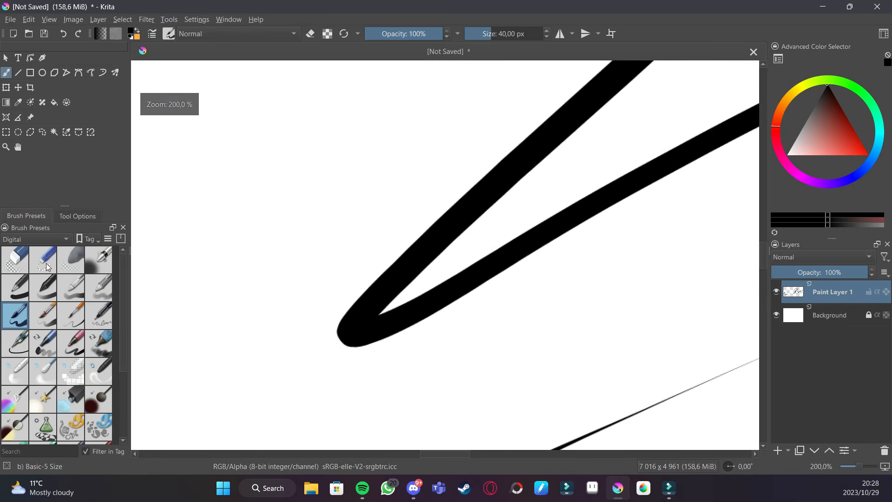
click(56, 315)
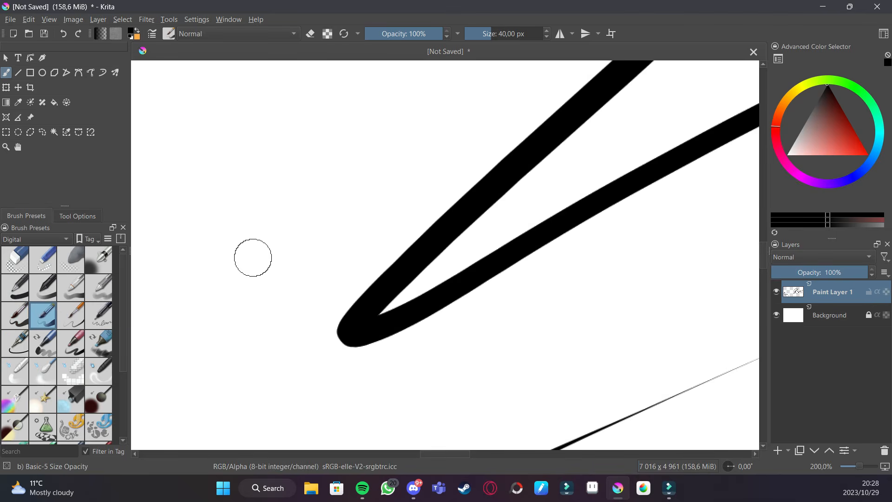
mouse_move(204, 284)
mouse_down()
mouse_move(282, 161)
mouse_move(308, 138)
mouse_move(325, 137)
mouse_move(322, 195)
mouse_move(264, 325)
mouse_move(267, 395)
mouse_move(328, 404)
mouse_move(423, 362)
mouse_up()
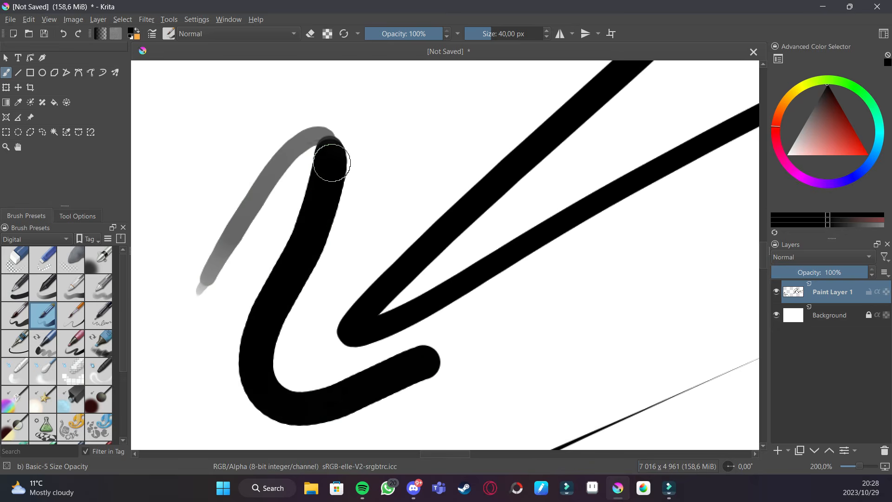
drag(203, 204, 232, 281)
- Switch the colour to red and paint a looping red stroke
click(868, 155)
mouse_move(232, 206)
mouse_down()
mouse_move(346, 120)
mouse_move(403, 190)
mouse_move(504, 179)
mouse_move(404, 125)
mouse_up()
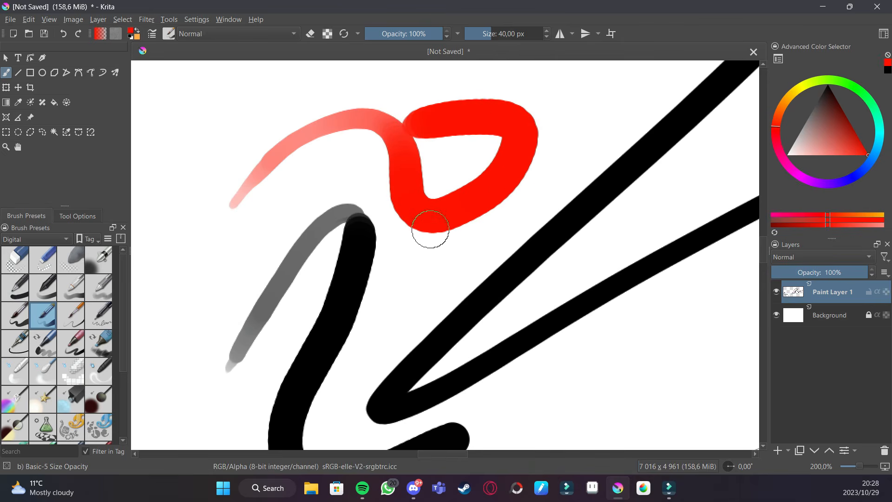
- Set brush opacity to 31%, paint a pale red patch, and restore opacity to 100%
drag(435, 36, 390, 36)
mouse_move(175, 160)
mouse_down()
mouse_move(225, 120)
mouse_move(284, 93)
mouse_move(208, 163)
mouse_move(279, 130)
mouse_move(215, 190)
mouse_move(303, 141)
mouse_move(253, 204)
mouse_move(313, 170)
mouse_move(254, 233)
mouse_move(322, 193)
mouse_move(338, 196)
mouse_move(283, 241)
mouse_move(278, 256)
mouse_move(380, 208)
mouse_move(309, 257)
mouse_move(289, 282)
mouse_move(370, 243)
mouse_move(383, 225)
mouse_up()
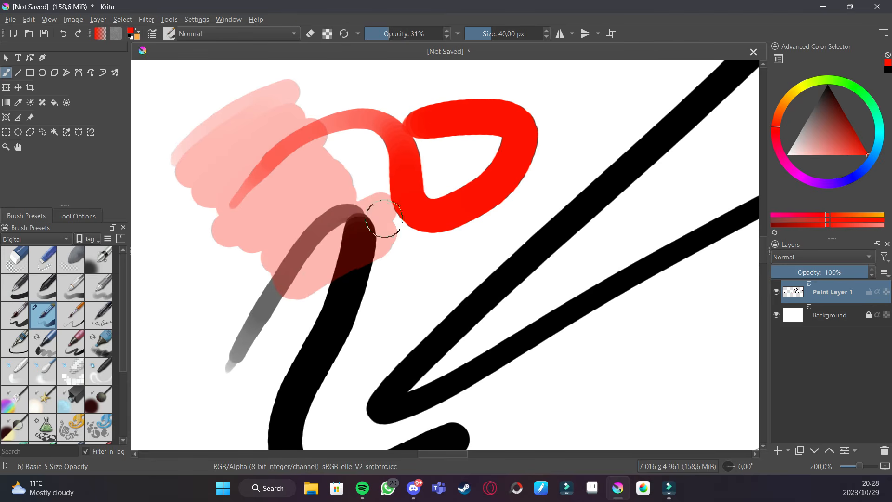
drag(394, 34, 467, 34)
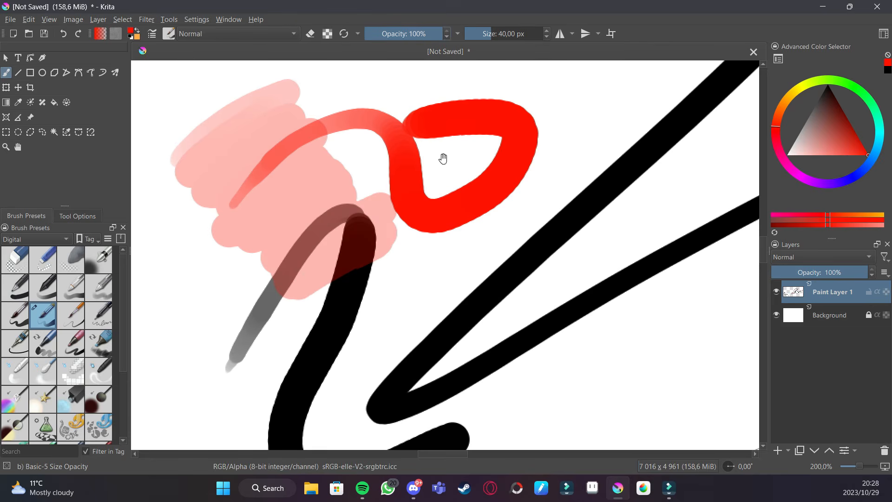
drag(444, 156, 434, 251)
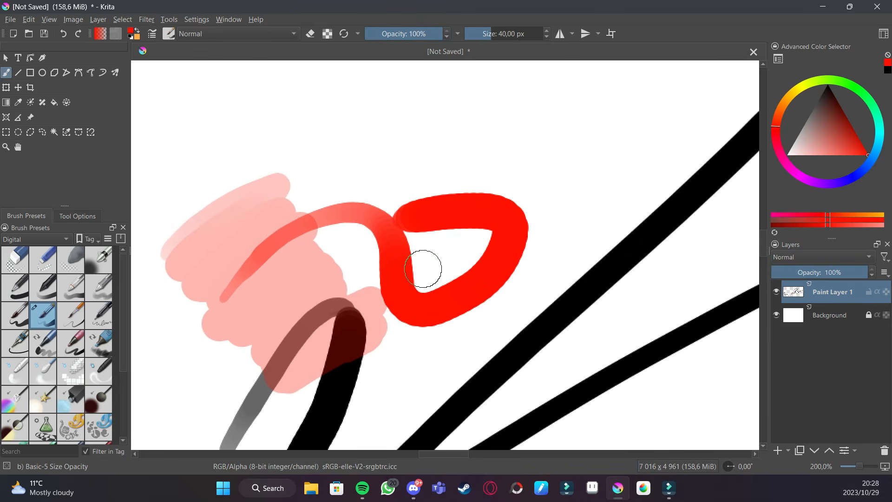
scroll(422, 268, down, 1)
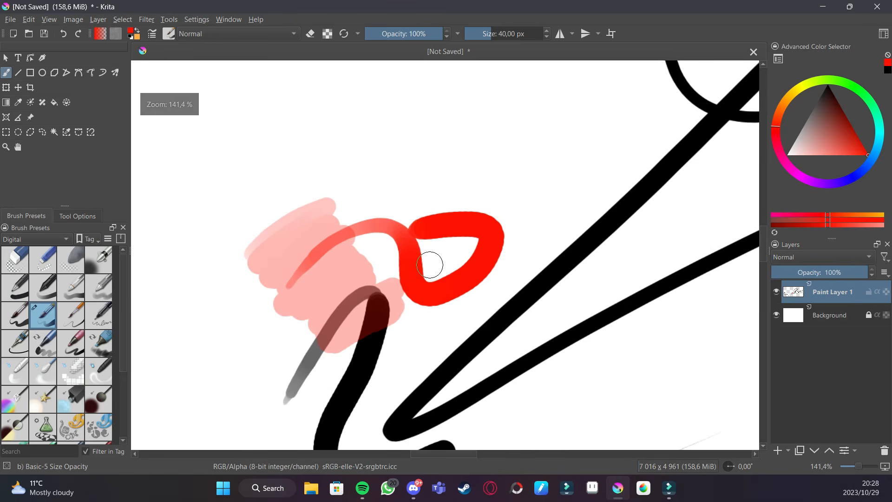
- Lower the opacity of Paint Layer 1 to 36%
scroll(436, 210, up, 1)
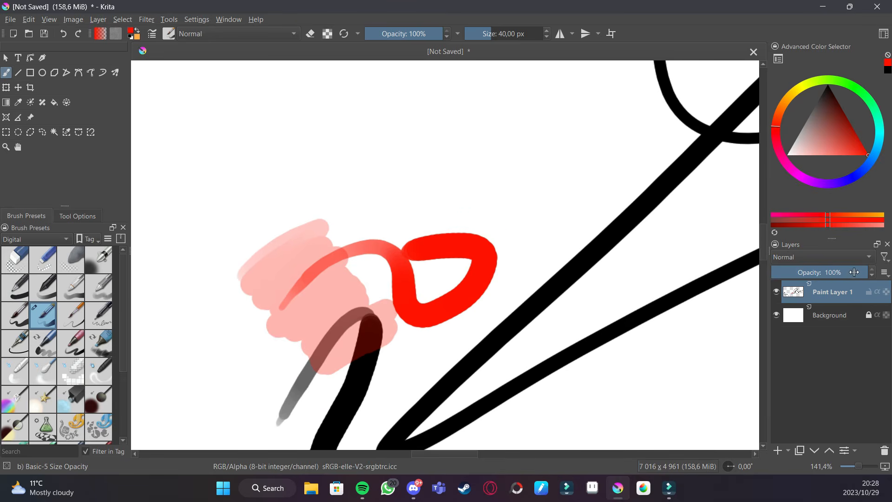
drag(855, 273, 807, 273)
key(minus)
key(minus)
key(minus)
key(minus)
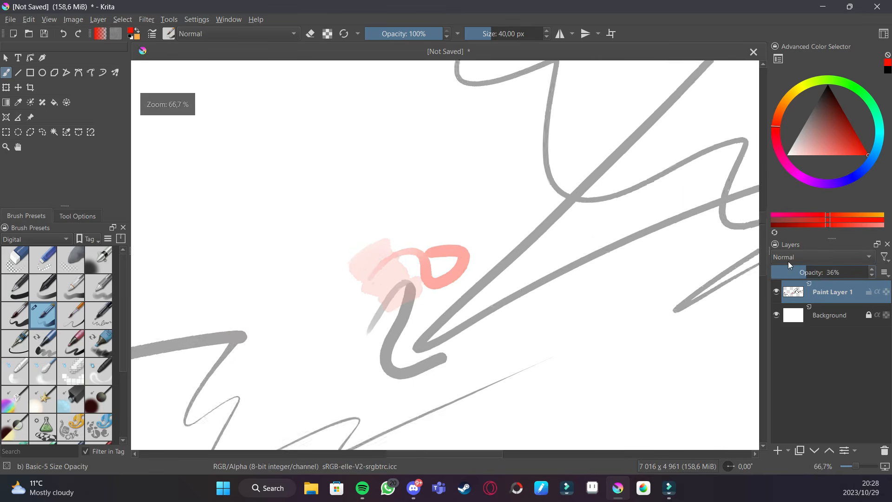
key(plus)
key(plus)
key(plus)
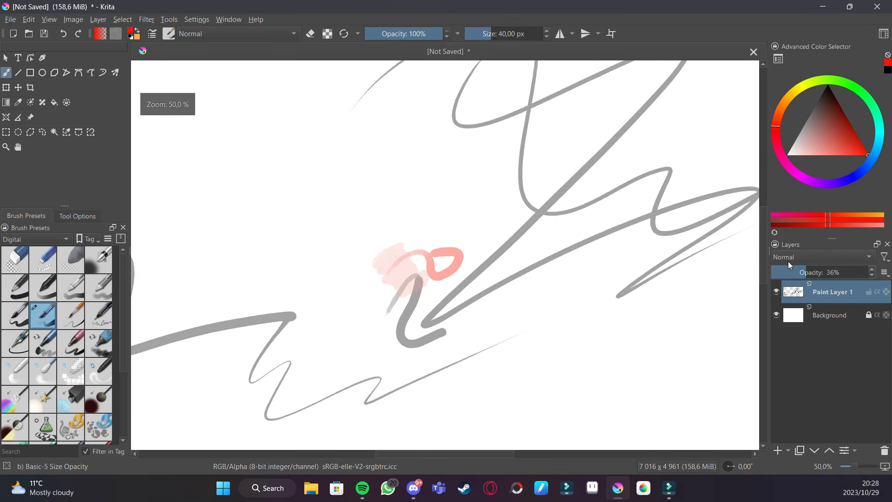
- Add a new paint layer above the background and paint a red arrow-shaped stroke on it
click(830, 316)
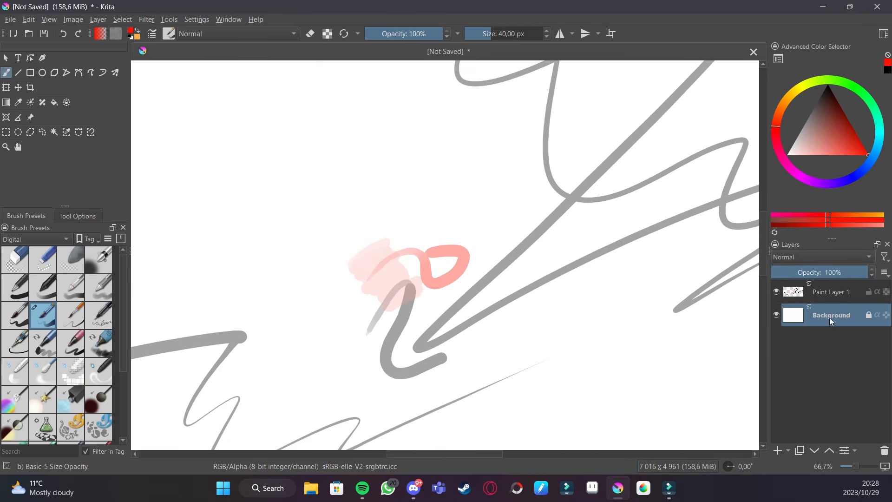
click(778, 450)
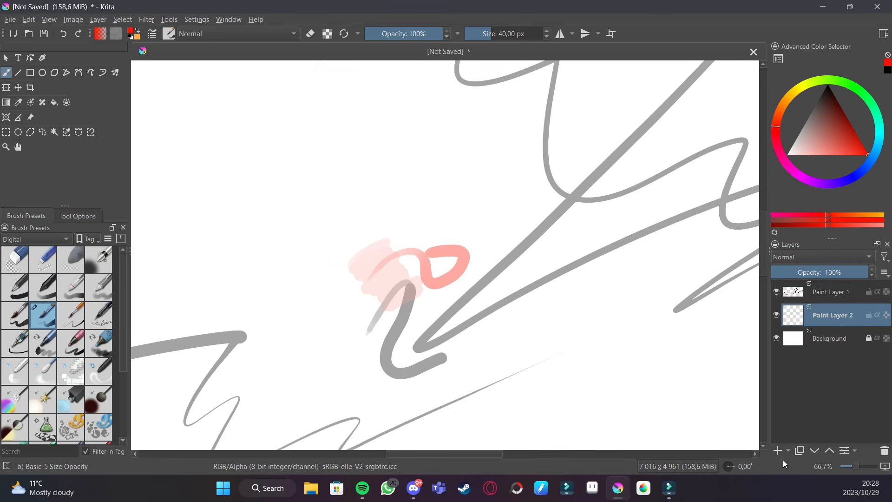
mouse_move(430, 201)
mouse_down()
mouse_move(607, 261)
mouse_move(560, 345)
mouse_move(550, 327)
mouse_move(579, 268)
mouse_move(523, 196)
mouse_move(493, 190)
mouse_move(571, 236)
mouse_move(566, 215)
mouse_move(498, 263)
mouse_up()
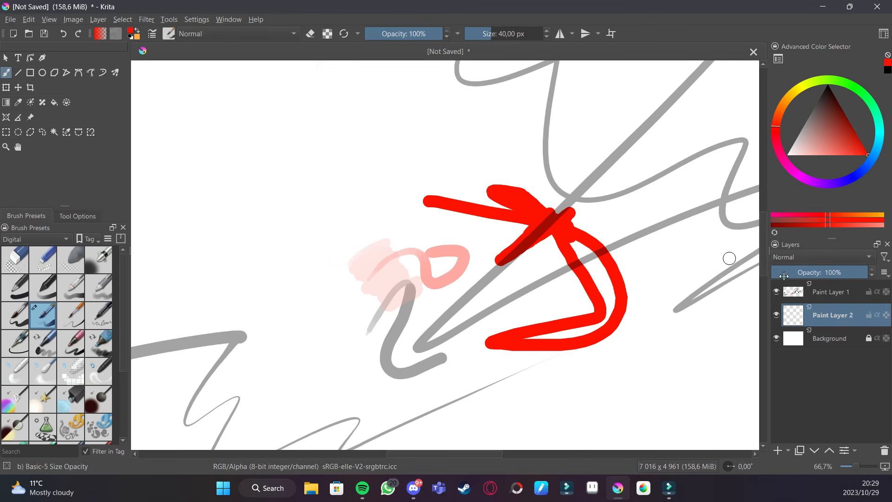
- Select Paint Layer 1 and restore its opacity to 100%
click(818, 296)
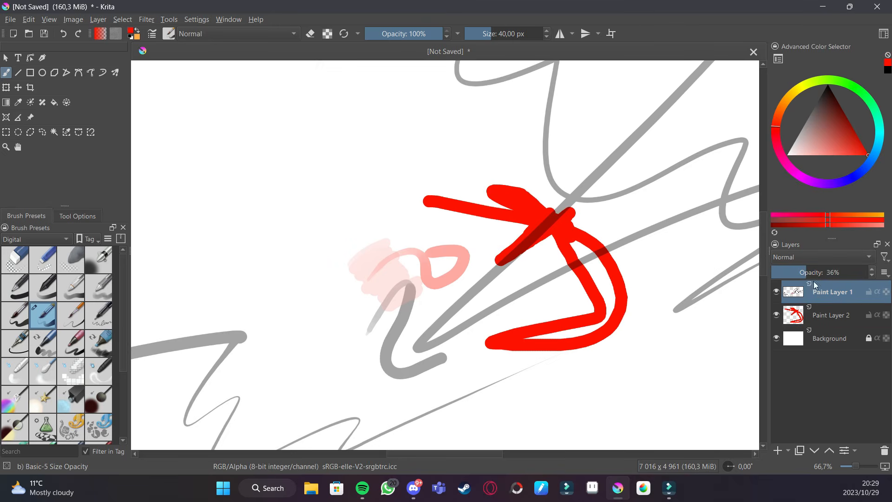
drag(817, 274, 876, 278)
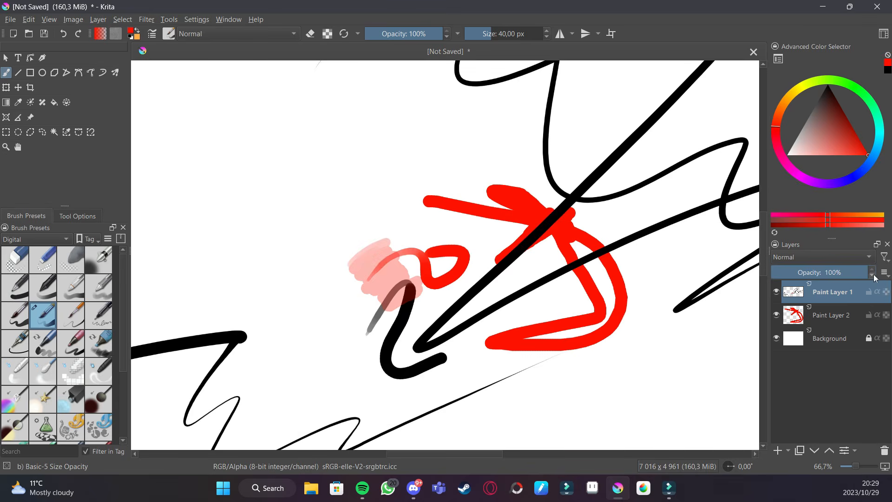
scroll(491, 254, down, 3)
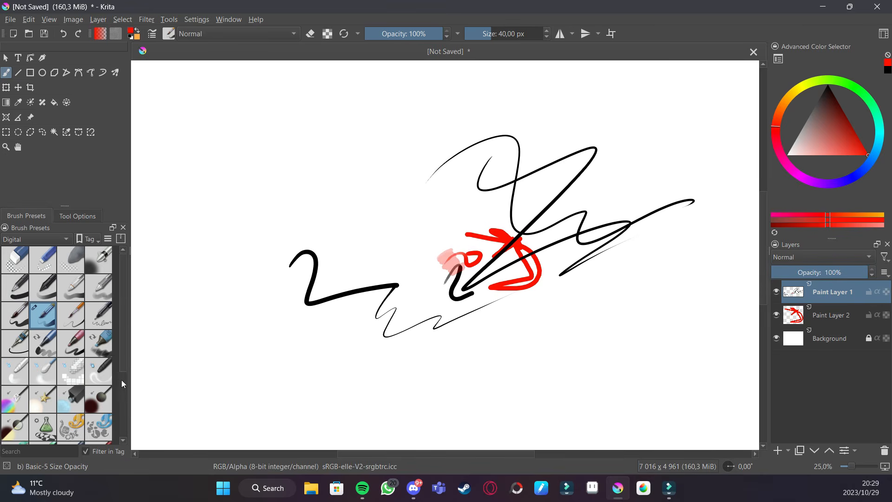
- Select the Ink-1 Precision brush, switch the colour to black, and draw a thin zigzag line
click(99, 315)
key(1)
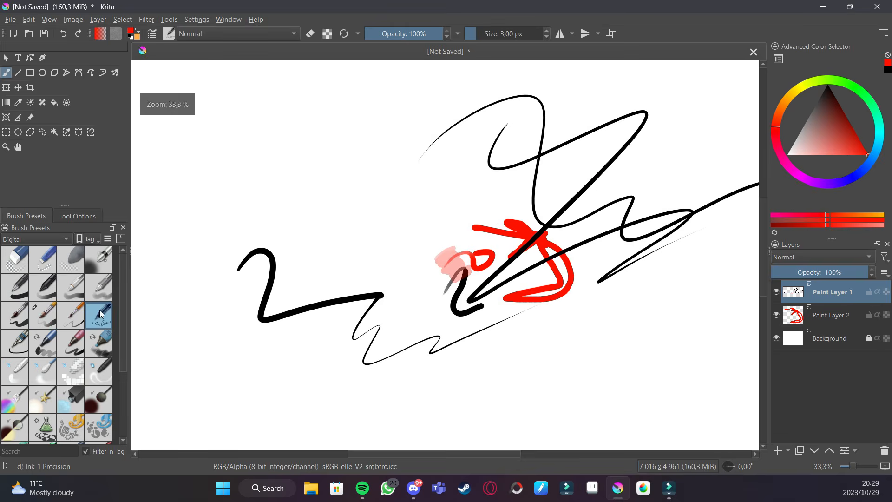
click(814, 91)
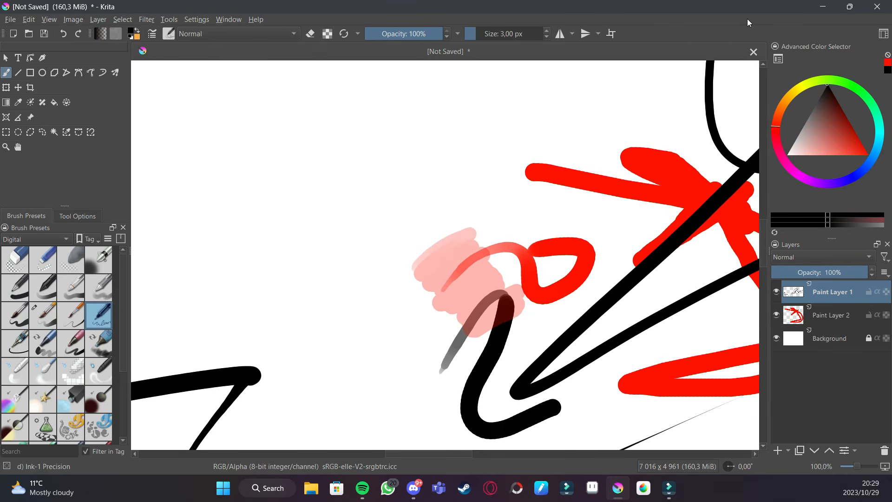
key(plus)
drag(365, 231, 389, 304)
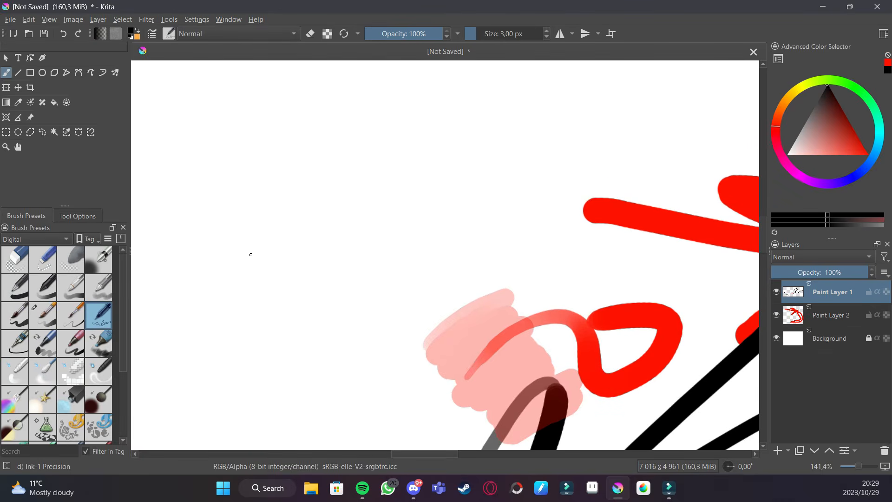
drag(315, 256, 330, 249)
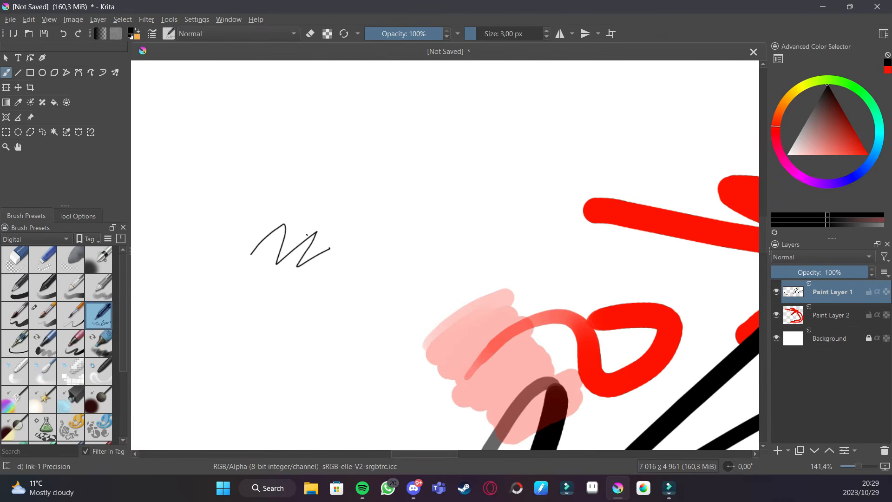
- Try three more ink brush presets, drawing a black zigzag stroke with each
click(71, 315)
mouse_move(298, 293)
mouse_down()
mouse_move(335, 268)
mouse_move(321, 297)
mouse_move(367, 271)
mouse_up()
click(42, 315)
drag(353, 323, 425, 276)
click(42, 343)
click(358, 169)
mouse_move(357, 172)
mouse_down()
mouse_move(365, 205)
mouse_move(430, 193)
mouse_up()
- Paint grey zigzag strokes with the Marker Dry brush and a curly stroke with Marker Details
click(105, 344)
scroll(329, 239, up, 3)
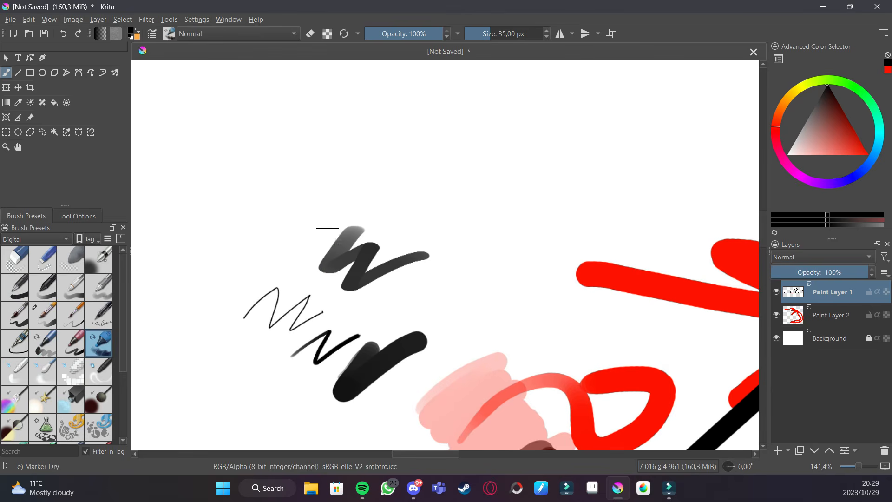
mouse_move(320, 164)
mouse_down()
mouse_move(325, 196)
mouse_move(380, 168)
mouse_move(394, 176)
mouse_move(407, 208)
mouse_move(492, 181)
mouse_up()
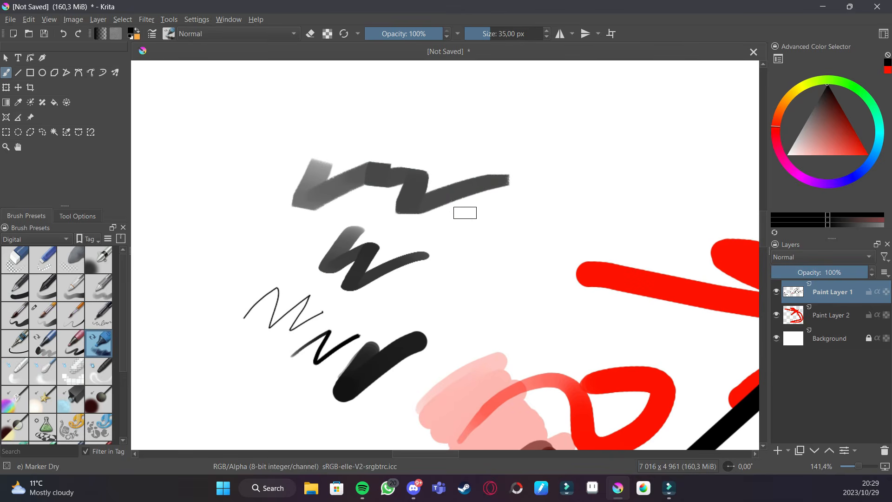
mouse_move(181, 214)
mouse_down()
mouse_move(196, 231)
mouse_move(235, 219)
mouse_up()
drag(334, 222, 399, 213)
click(67, 349)
mouse_move(230, 281)
mouse_down()
mouse_move(321, 261)
mouse_move(353, 236)
mouse_move(328, 170)
mouse_move(349, 143)
mouse_up()
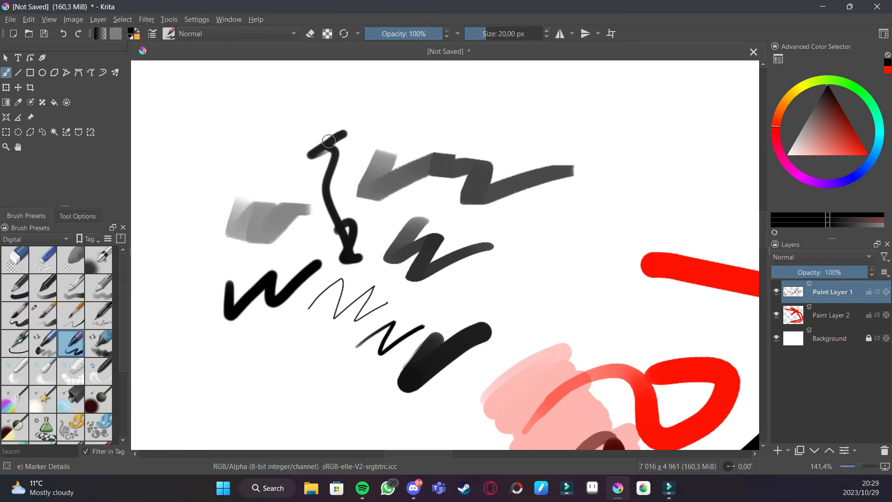
- Draw small squares, a triangle and scribbles with the Ink-2 Fineliner brush
click(16, 343)
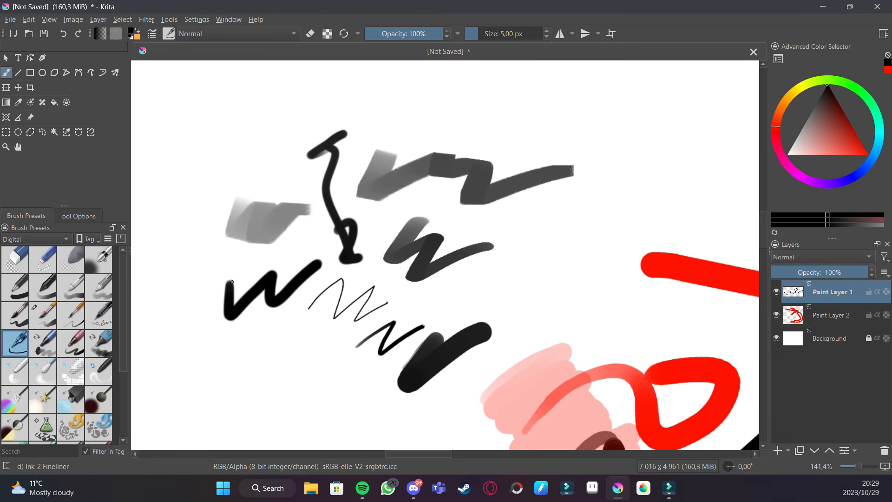
drag(389, 286, 455, 155)
mouse_move(272, 259)
mouse_down()
mouse_move(274, 321)
mouse_move(328, 249)
mouse_move(328, 304)
mouse_up()
mouse_move(280, 324)
mouse_down()
mouse_move(377, 291)
mouse_move(435, 306)
mouse_move(393, 252)
mouse_move(420, 289)
mouse_up()
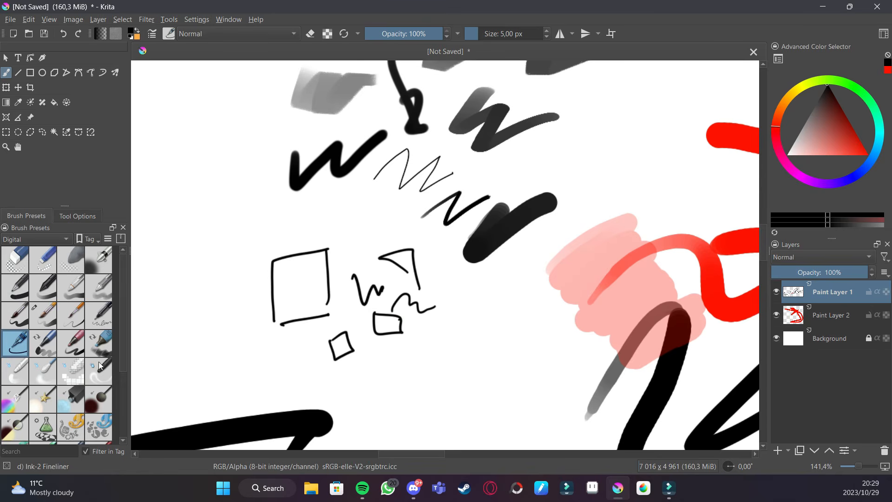
- Blur the drawn square and the thick black zigzag stroke with blender brushes, including Blender Blur
click(22, 376)
mouse_move(275, 283)
mouse_down()
mouse_move(279, 336)
mouse_move(281, 248)
mouse_move(289, 321)
mouse_move(322, 253)
mouse_move(285, 314)
mouse_up()
click(43, 370)
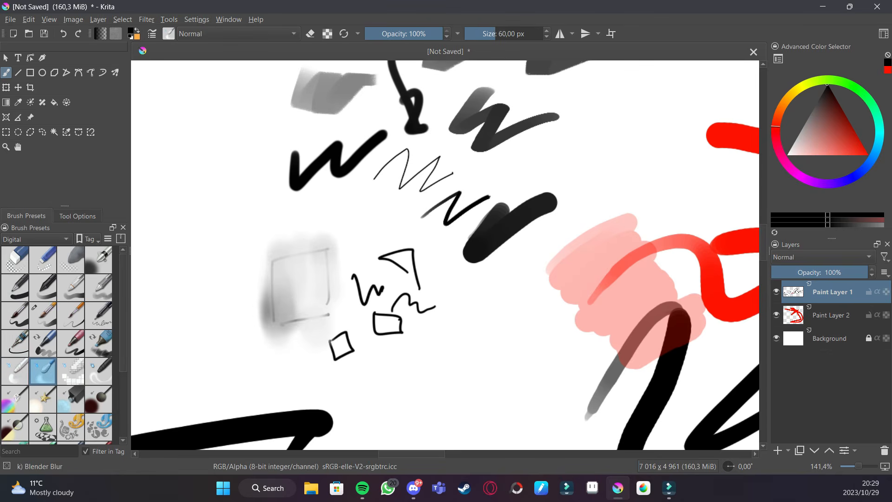
mouse_move(456, 260)
mouse_down()
mouse_move(503, 223)
mouse_move(495, 245)
mouse_move(486, 247)
mouse_move(479, 228)
mouse_move(483, 241)
mouse_move(548, 204)
mouse_up()
- Try pixelating a black zigzag with the Blender Pixelize brush and undo it
click(72, 372)
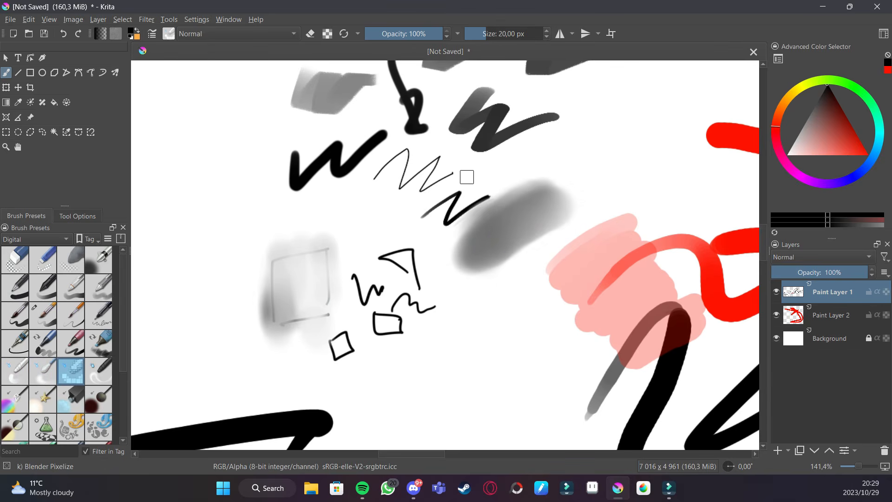
click(436, 159)
mouse_move(417, 144)
mouse_down()
mouse_move(358, 181)
mouse_move(347, 159)
mouse_move(378, 122)
mouse_move(280, 184)
mouse_move(293, 193)
mouse_move(380, 125)
mouse_up()
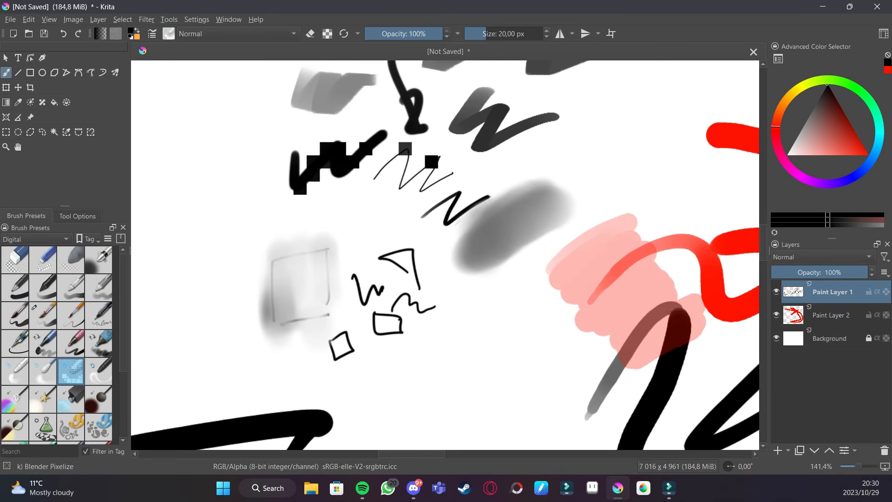
key(ctrl+z)
key(ctrl+z)
key(ctrl+z)
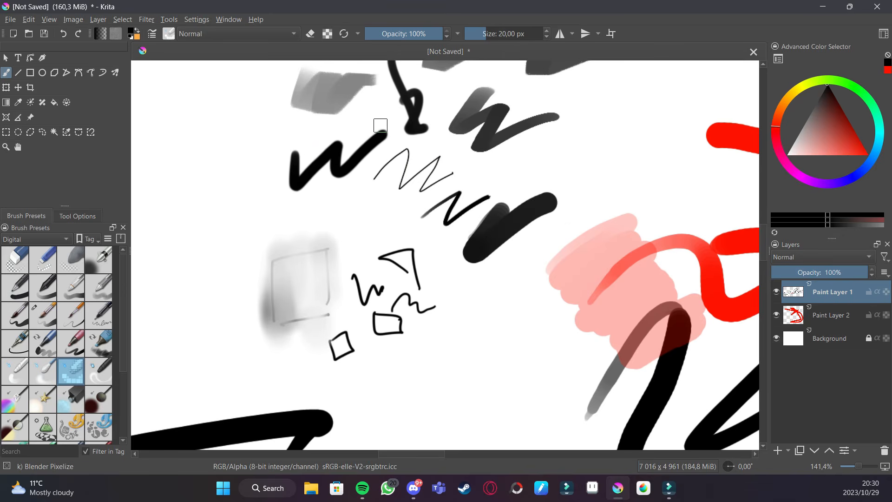
key(ctrl+shift+z)
- Smear the black strokes with the Blender Smear brush
click(99, 371)
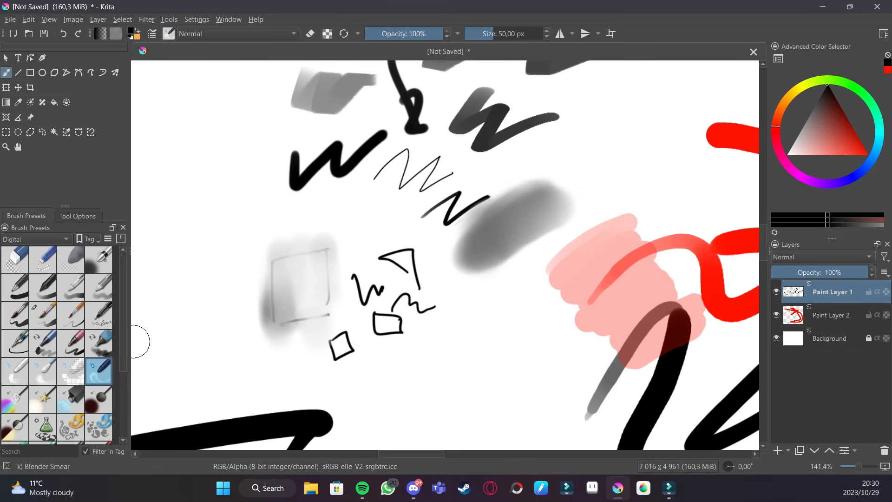
mouse_move(291, 188)
mouse_down()
mouse_move(320, 168)
mouse_move(345, 174)
mouse_move(411, 153)
mouse_move(404, 168)
mouse_up()
drag(418, 129, 433, 114)
mouse_move(429, 148)
mouse_down()
mouse_move(418, 249)
mouse_move(397, 185)
mouse_move(400, 132)
mouse_move(368, 140)
mouse_move(410, 108)
mouse_up()
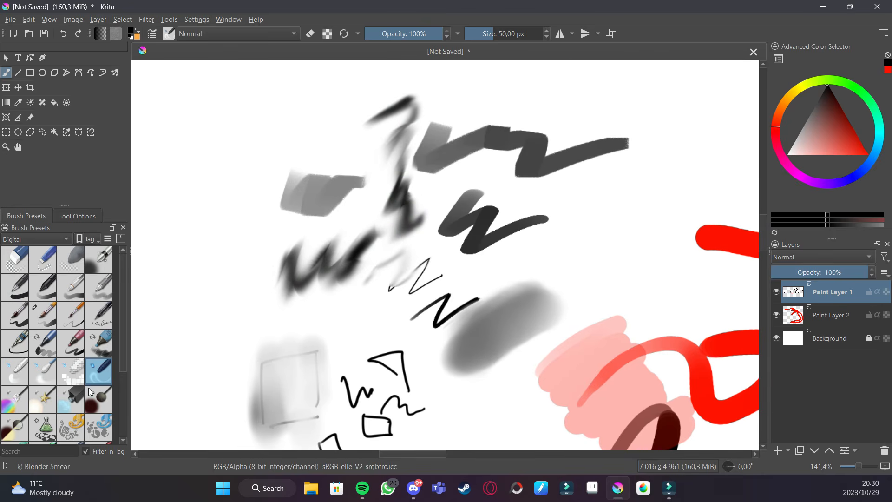
- Switch the colour to red and try a large Adjust Color brush stroke, undoing it
key(1)
click(18, 400)
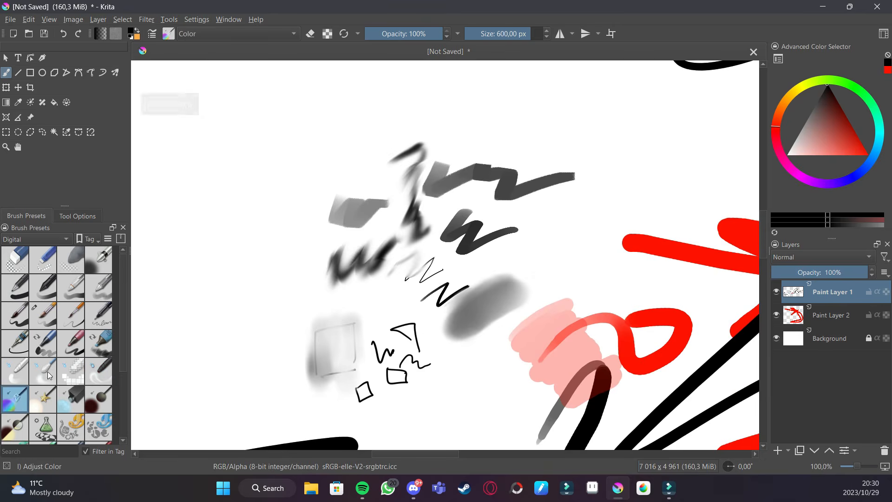
drag(848, 132, 864, 147)
drag(379, 227, 432, 300)
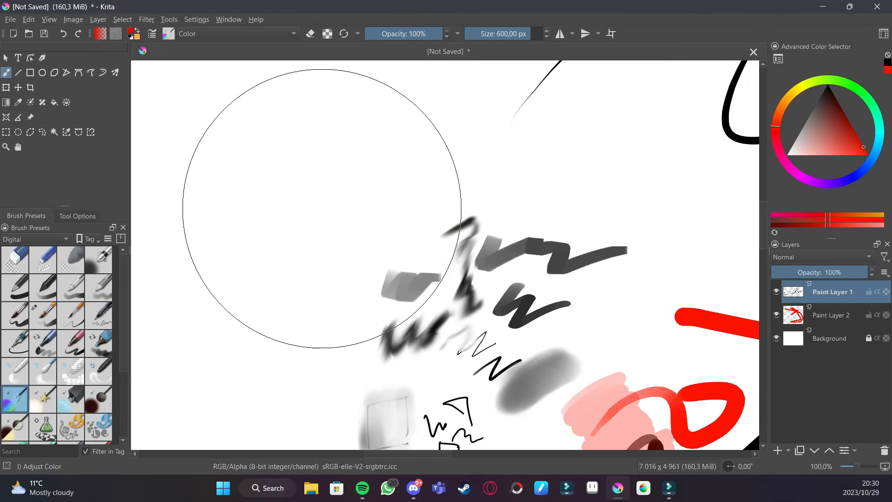
drag(264, 210, 558, 200)
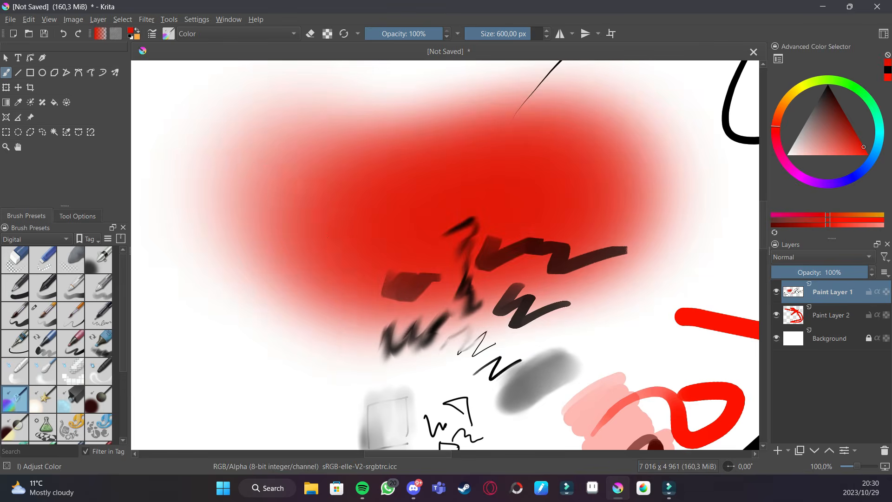
key(ctrl+z)
- Paint two large soft red blobs with airbrush presets, including Airbrush Soft
click(43, 399)
mouse_move(271, 258)
mouse_down()
mouse_move(291, 218)
mouse_move(294, 230)
mouse_move(274, 252)
mouse_up()
click(98, 260)
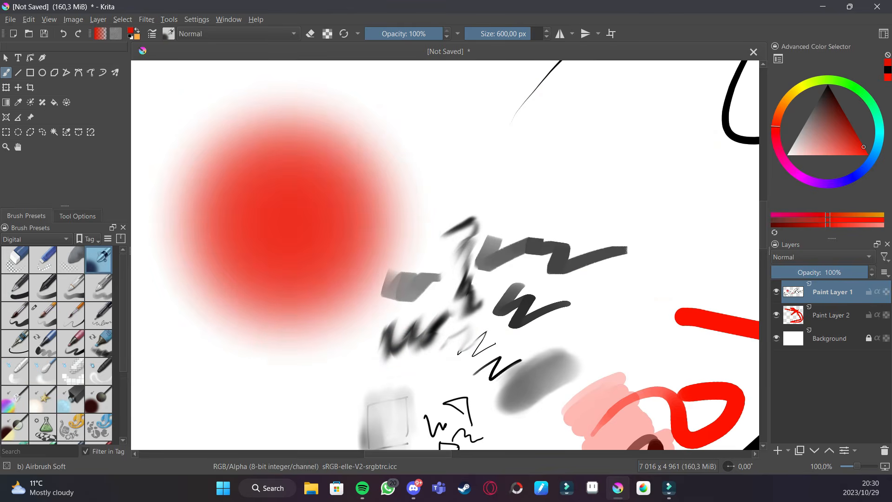
mouse_move(478, 205)
mouse_down()
mouse_move(509, 210)
mouse_move(517, 221)
mouse_up()
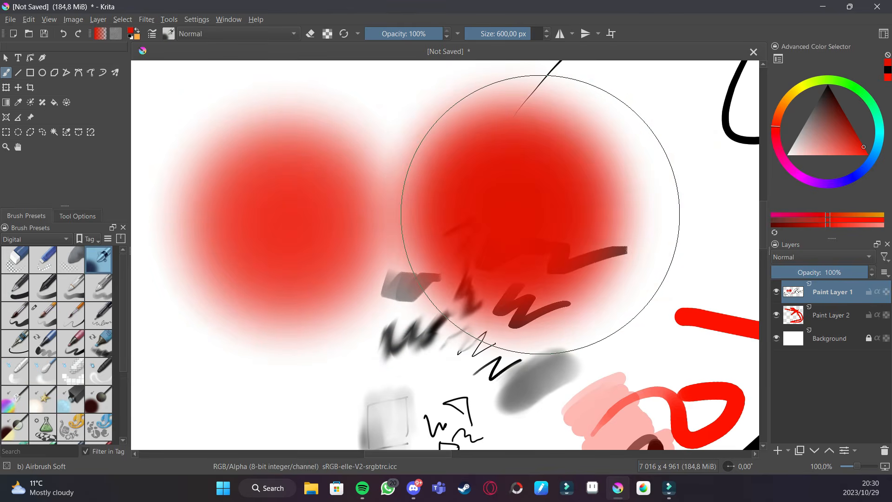
- Paint a soft red blob with the Adjust Lighten brush over the lower canvas
click(67, 409)
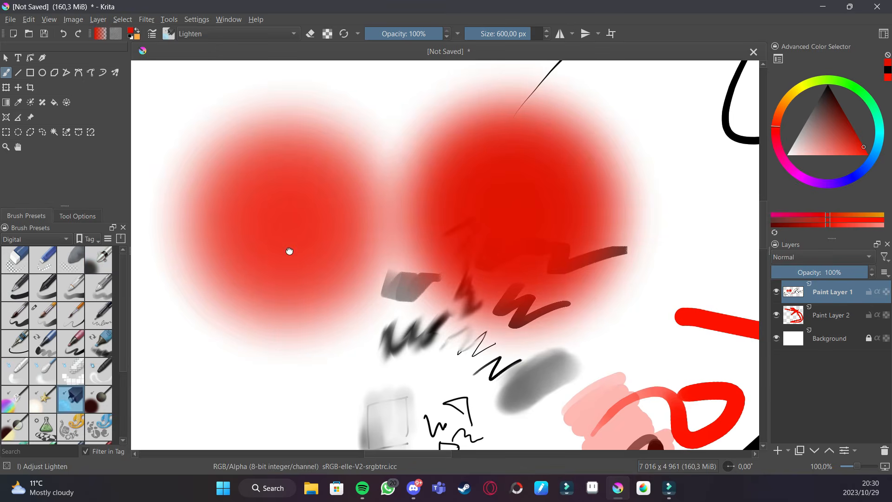
drag(282, 259, 384, 174)
drag(281, 319, 283, 319)
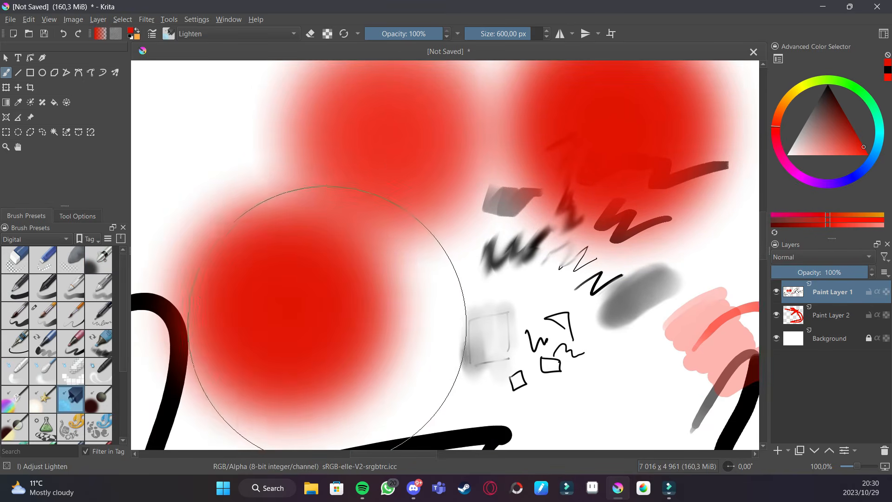
drag(346, 280, 239, 243)
- Paint a red blob over the strokes with the Adjust Multiply brush
click(98, 399)
mouse_move(396, 289)
mouse_down()
mouse_move(403, 274)
mouse_move(455, 255)
mouse_up()
scroll(455, 257, down, 1)
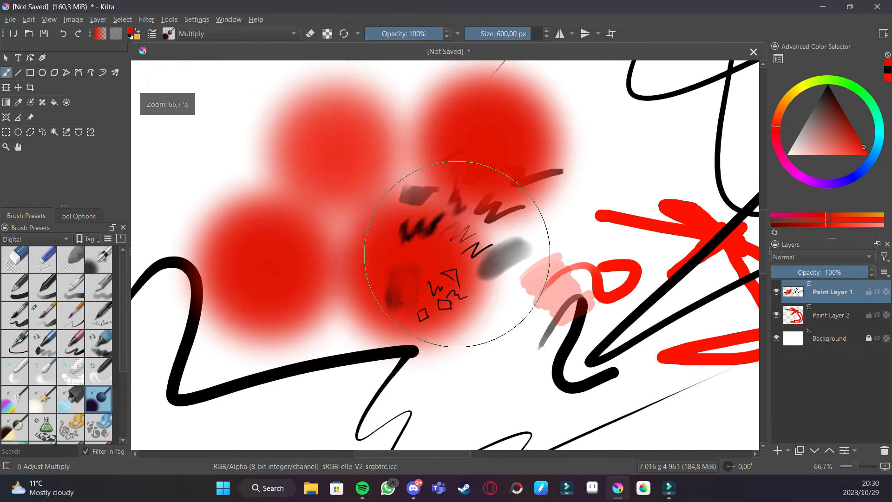
- Paint red spiky strokes with the Shapes Spikes brush in the upper-left area
click(15, 443)
mouse_move(300, 323)
mouse_down()
mouse_move(321, 376)
mouse_move(368, 443)
mouse_up()
mouse_move(237, 238)
mouse_down()
mouse_move(265, 220)
mouse_move(283, 247)
mouse_move(323, 160)
mouse_move(399, 143)
mouse_up()
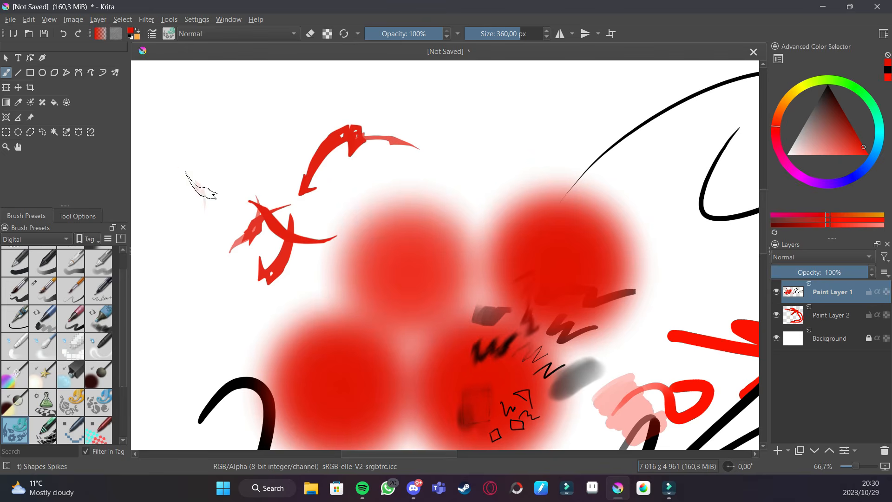
drag(198, 186, 278, 139)
- Paint red textured scribbles with another Shapes brush preset beside the spikes
click(73, 395)
mouse_move(171, 230)
mouse_down()
mouse_move(216, 288)
mouse_move(257, 313)
mouse_up()
drag(368, 255, 219, 263)
- Paint a large wavy red filled shape with the Shapes Fill brush on the right side of the canvas
click(48, 401)
key(minus)
key(minus)
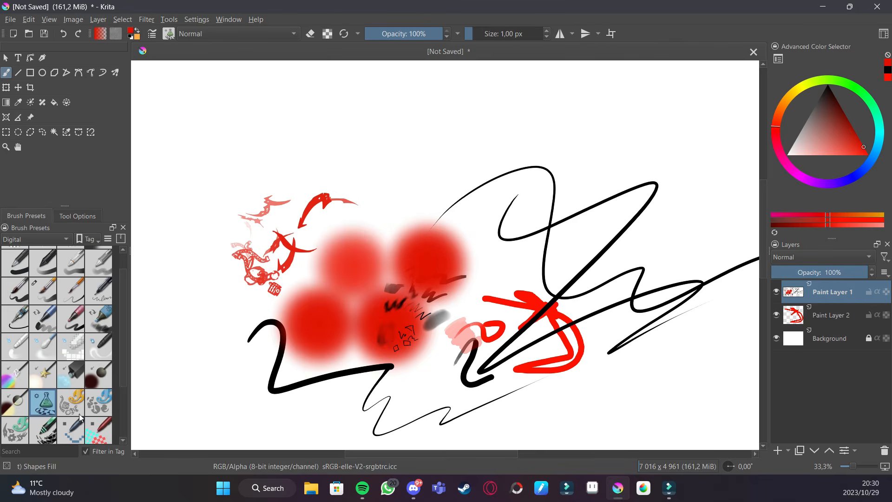
drag(511, 339, 204, 225)
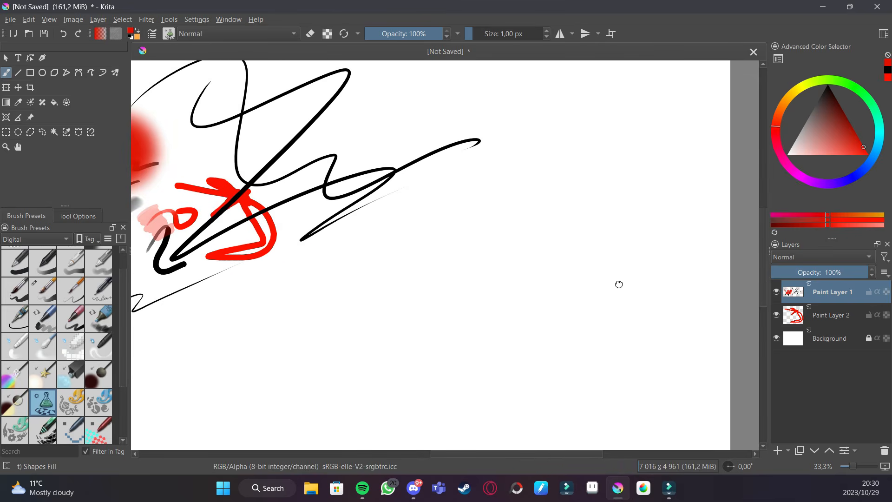
drag(621, 286, 572, 249)
mouse_move(579, 172)
mouse_down()
mouse_move(507, 219)
mouse_move(553, 224)
mouse_move(442, 266)
mouse_move(476, 290)
mouse_move(429, 310)
mouse_move(416, 338)
mouse_move(386, 361)
mouse_move(417, 377)
mouse_move(492, 369)
mouse_move(530, 337)
mouse_move(540, 304)
mouse_move(643, 261)
mouse_move(592, 171)
mouse_up()
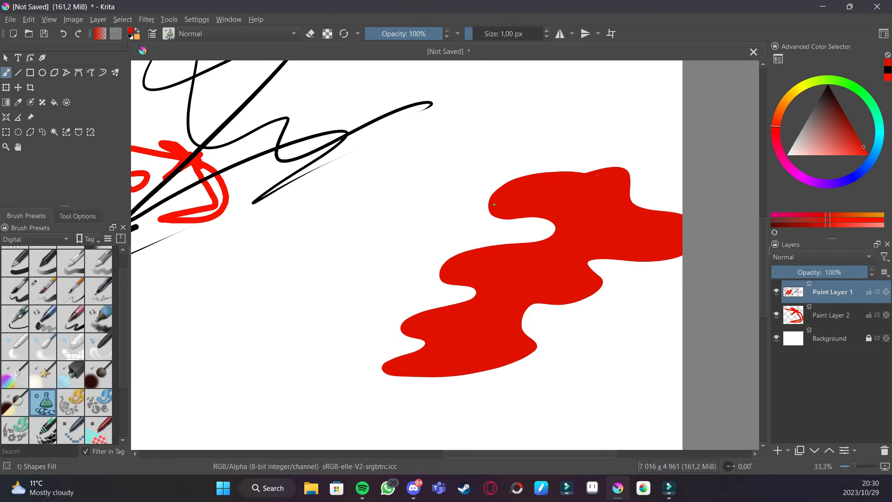
- Paint a red shield-like filled shape to the left of the wavy shape
scroll(602, 267, down, 3)
mouse_move(312, 246)
mouse_down()
mouse_move(237, 280)
mouse_move(245, 330)
mouse_move(266, 359)
mouse_move(304, 374)
mouse_move(344, 332)
mouse_move(349, 312)
mouse_move(347, 283)
mouse_move(328, 245)
mouse_up()
- Erase eyes, a nose and a mouth out of the shield shape to turn it into a face
key(e)
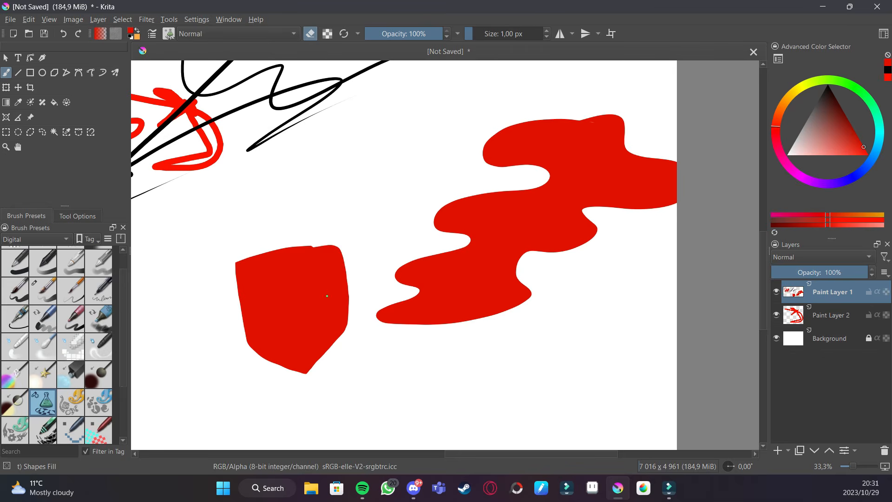
mouse_move(302, 291)
mouse_down()
mouse_move(335, 285)
mouse_move(327, 292)
mouse_up()
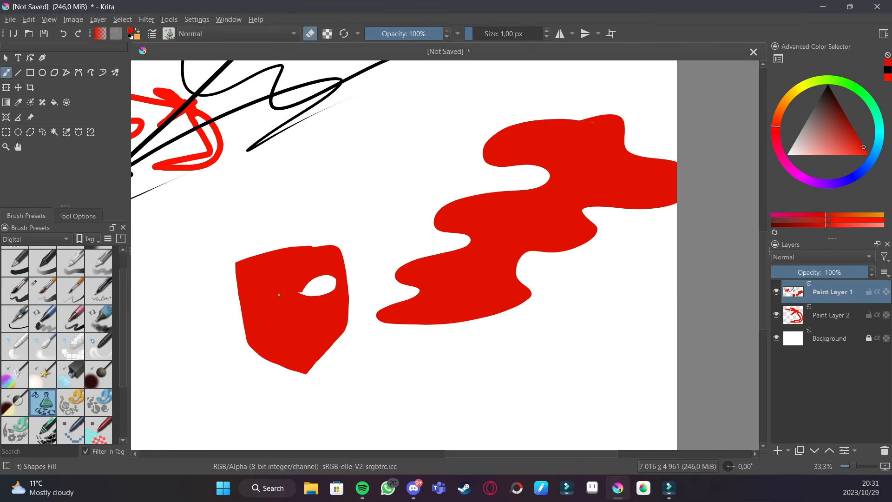
drag(251, 306, 280, 296)
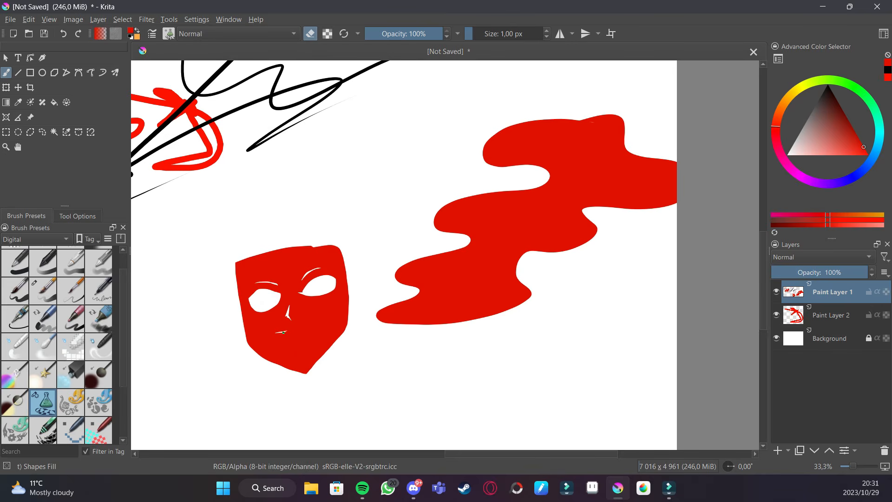
drag(501, 266, 540, 260)
key(e)
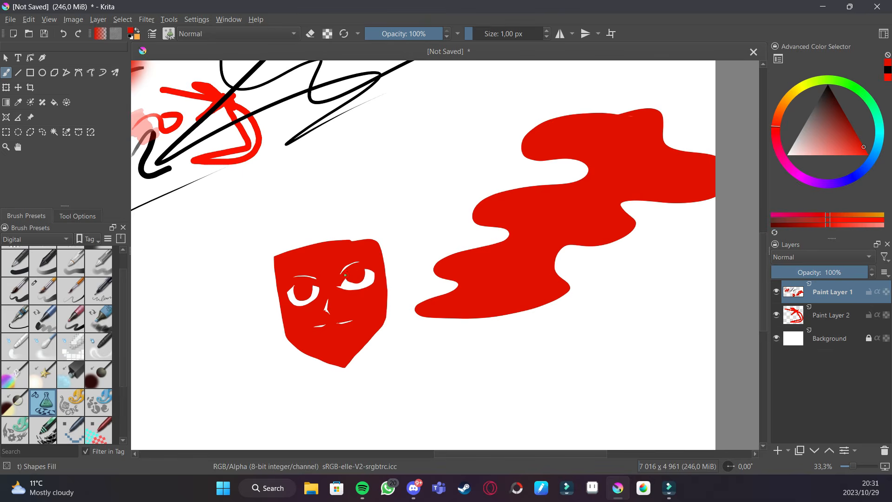
drag(526, 266, 514, 286)
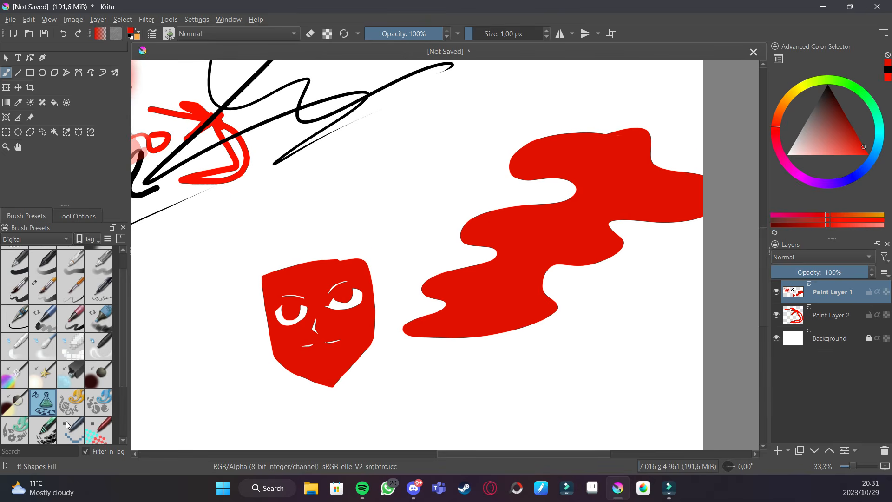
- Paint a spiky red stroke above the face with another brush preset
scroll(119, 352, down, 1)
click(15, 398)
mouse_move(233, 236)
mouse_down()
mouse_move(294, 203)
mouse_move(348, 201)
mouse_up()
- Paint a blocky red curve beside the face with the next preset, and a thin line with the Pixel Art brush
click(43, 398)
mouse_move(179, 313)
mouse_down()
mouse_move(229, 292)
mouse_move(223, 358)
mouse_move(242, 391)
mouse_move(346, 410)
mouse_up()
click(71, 398)
drag(244, 320, 341, 274)
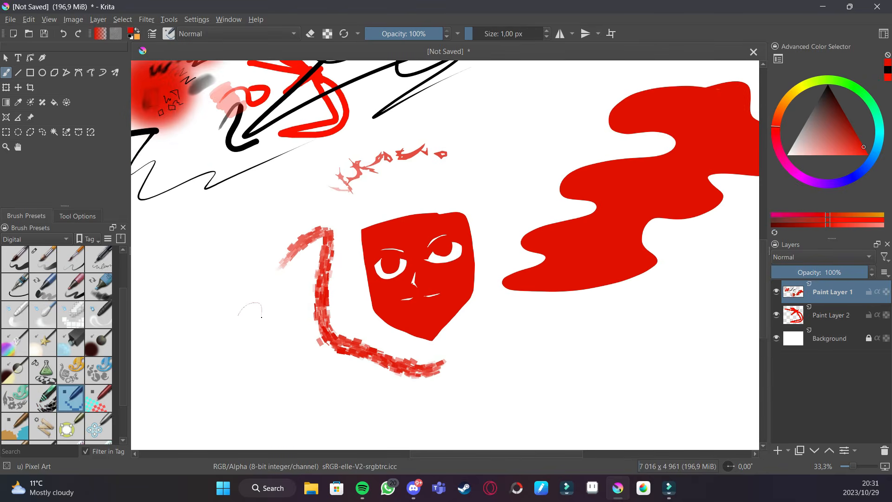
- Zoom in closely on the thin line and draw a tiny pixel smiley next to it
scroll(336, 309, up, 2)
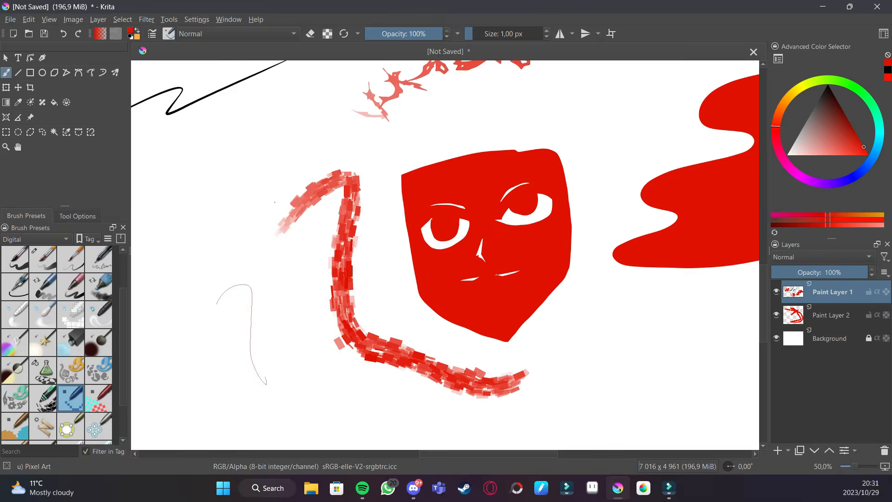
drag(274, 312, 508, 227)
key(ctrl+plus)
key(ctrl+plus)
key(ctrl+plus)
key(ctrl+plus)
key(ctrl+plus)
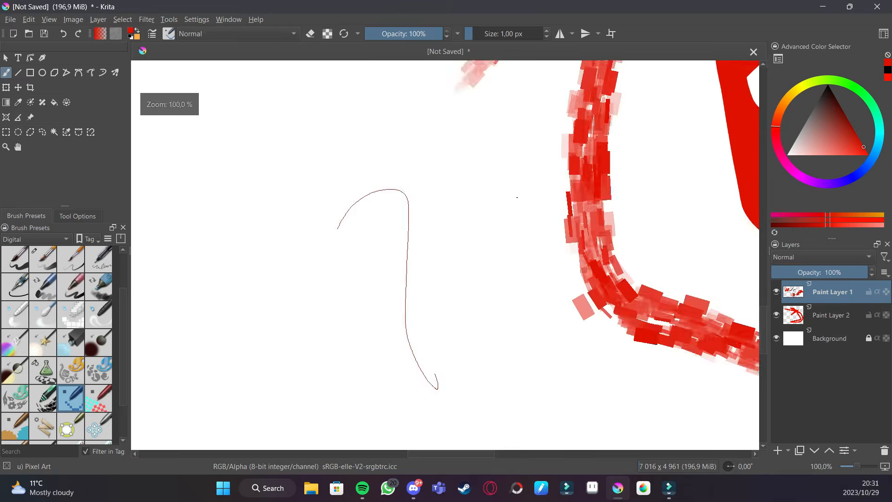
key(ctrl+plus)
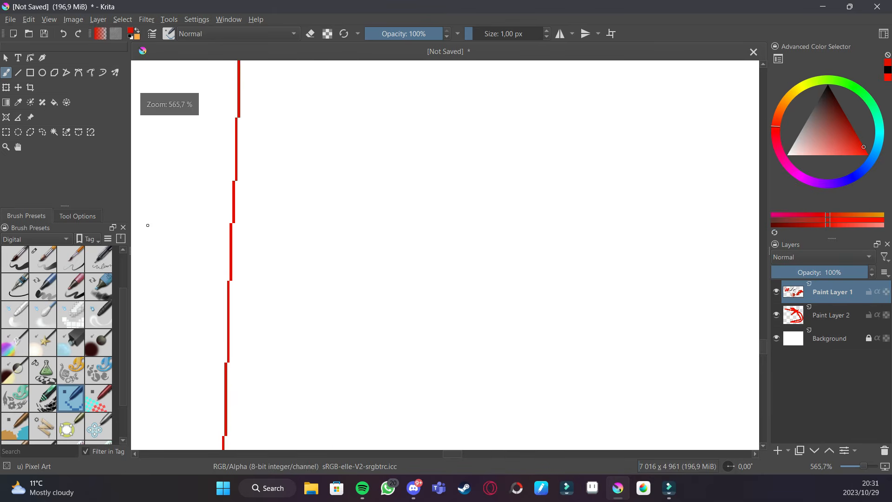
click(365, 248)
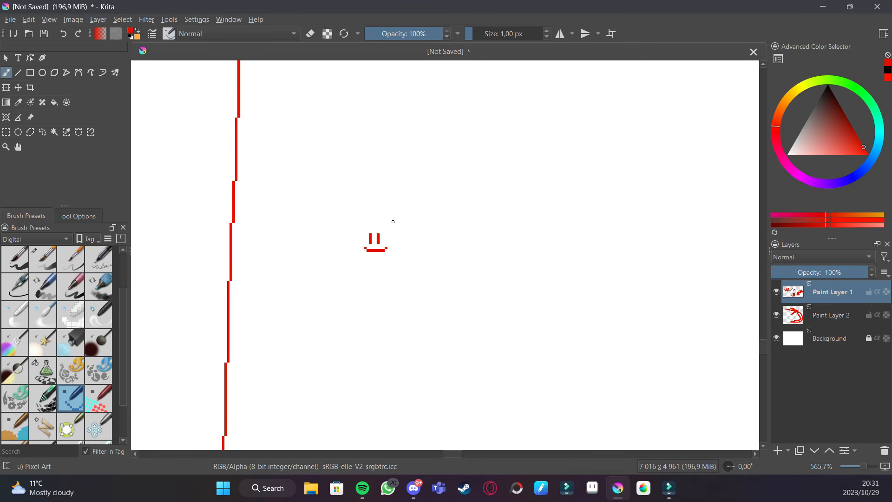
- Paint a wavy dithered curve and a small blob with the Pixel Art Dithering brush
scroll(393, 222, down, 12)
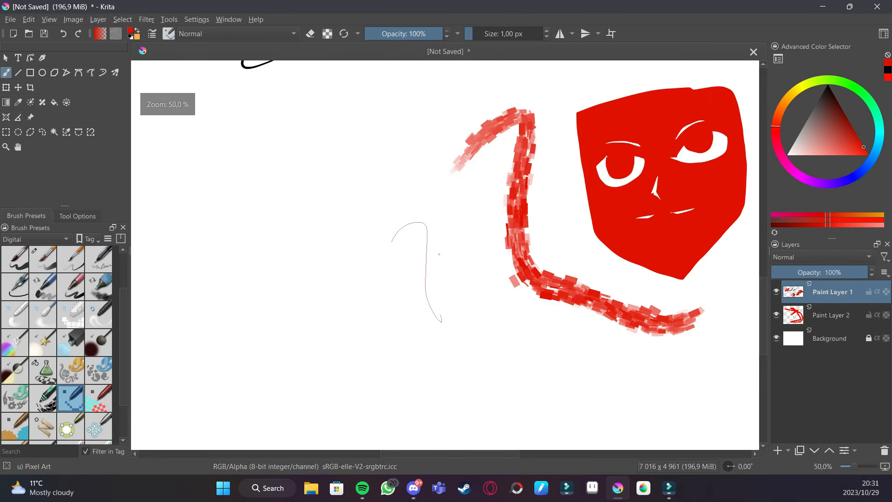
scroll(204, 342, down, 1)
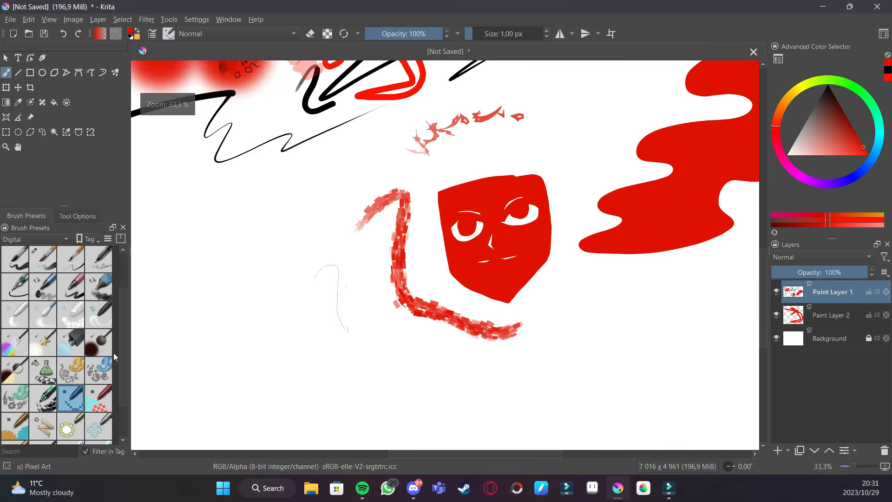
scroll(111, 353, down, 2)
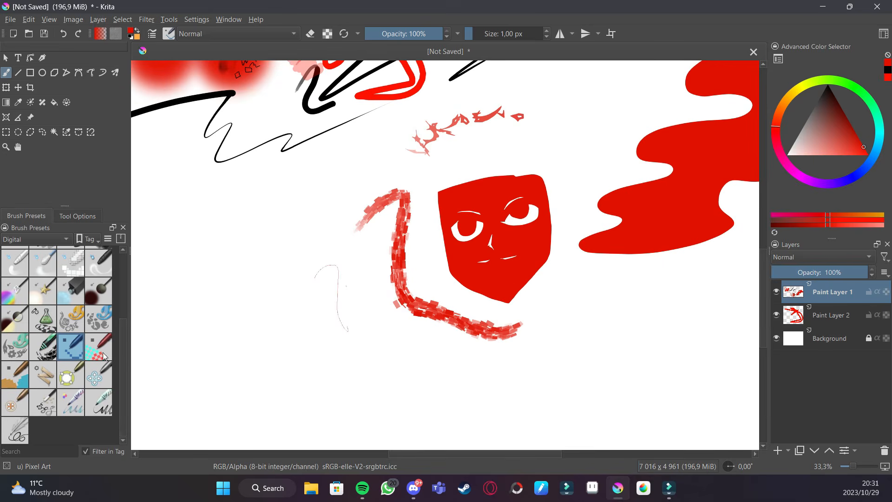
click(105, 357)
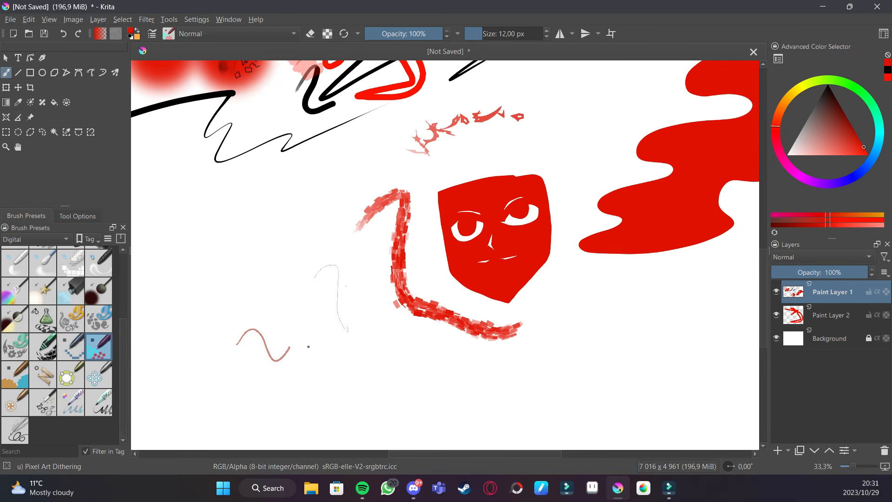
scroll(319, 294, up, 4)
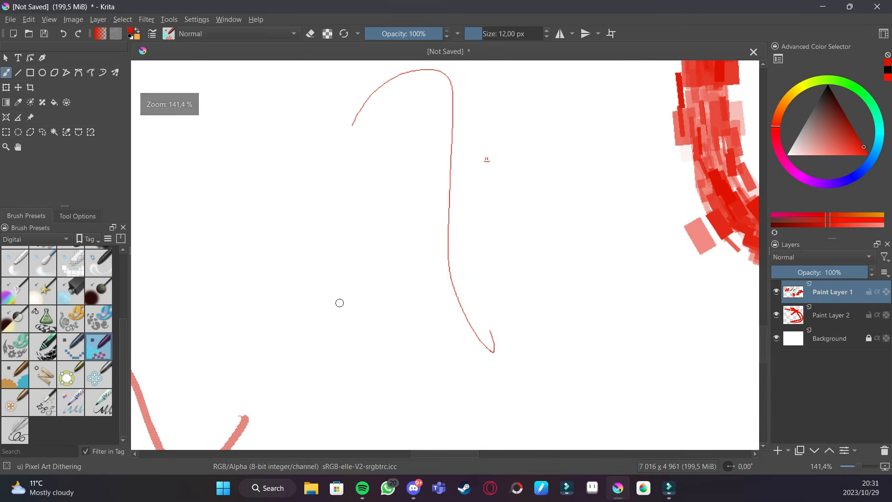
scroll(479, 160, up, 2)
scroll(446, 260, up, 1)
mouse_move(360, 341)
mouse_down()
mouse_move(379, 344)
mouse_move(418, 304)
mouse_move(366, 322)
mouse_up()
drag(365, 260, 301, 311)
key(ctrl+minus)
key(ctrl+minus)
key(ctrl+minus)
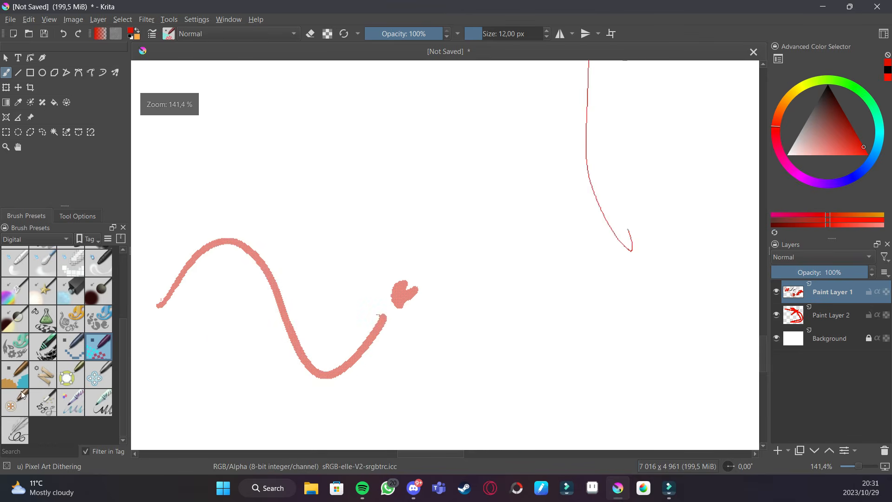
- Paint thick red curved strokes with the Pixel Art Fill brush and zoom in on their pixel edges
click(23, 385)
mouse_move(294, 251)
mouse_down()
mouse_move(368, 200)
mouse_move(440, 242)
mouse_up()
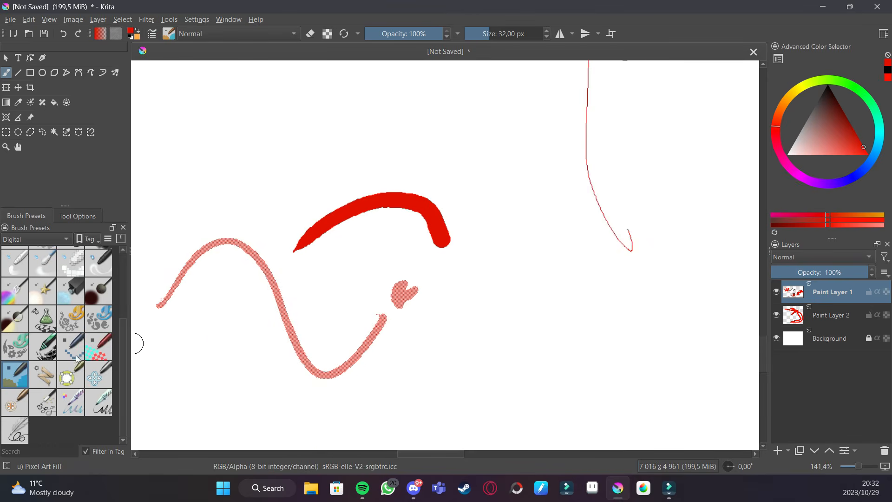
key(ctrl+plus)
key(ctrl+plus)
key(ctrl+plus)
key(ctrl+plus)
key(ctrl+plus)
mouse_move(407, 306)
mouse_down()
mouse_move(536, 299)
mouse_move(542, 290)
mouse_up()
drag(532, 225, 318, 253)
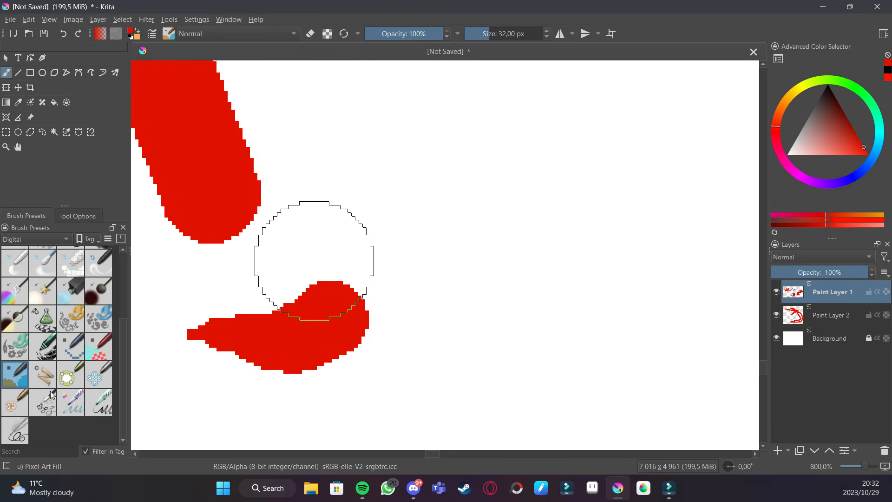
- Clone copies of the red and dithered strokes with the Clone Tool preset
click(48, 375)
scroll(517, 198, down, 3)
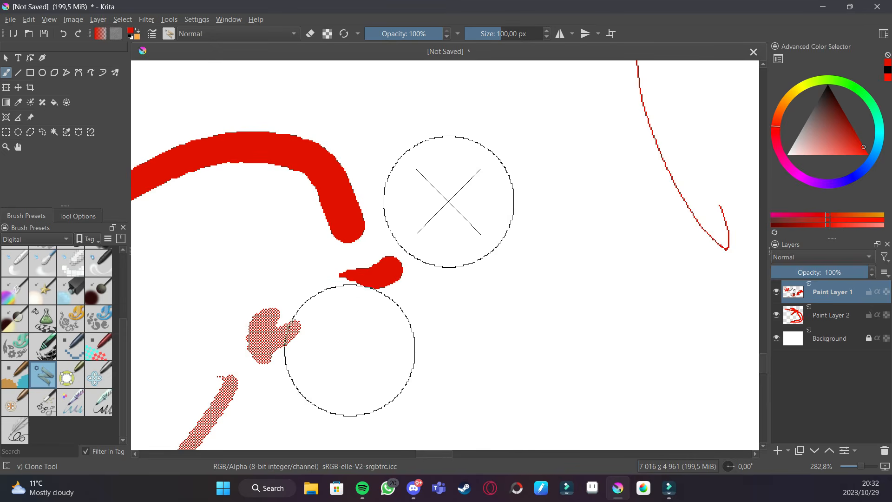
scroll(465, 212, down, 2)
mouse_move(487, 215)
mouse_down()
mouse_move(374, 217)
mouse_move(284, 209)
mouse_up()
mouse_move(250, 253)
mouse_down()
mouse_move(309, 137)
mouse_move(233, 182)
mouse_move(374, 142)
mouse_move(306, 300)
mouse_move(395, 290)
mouse_move(453, 194)
mouse_move(496, 160)
mouse_move(513, 159)
mouse_move(473, 146)
mouse_move(448, 105)
mouse_move(426, 97)
mouse_move(357, 120)
mouse_move(452, 93)
mouse_move(463, 184)
mouse_up()
scroll(463, 183, down, 3)
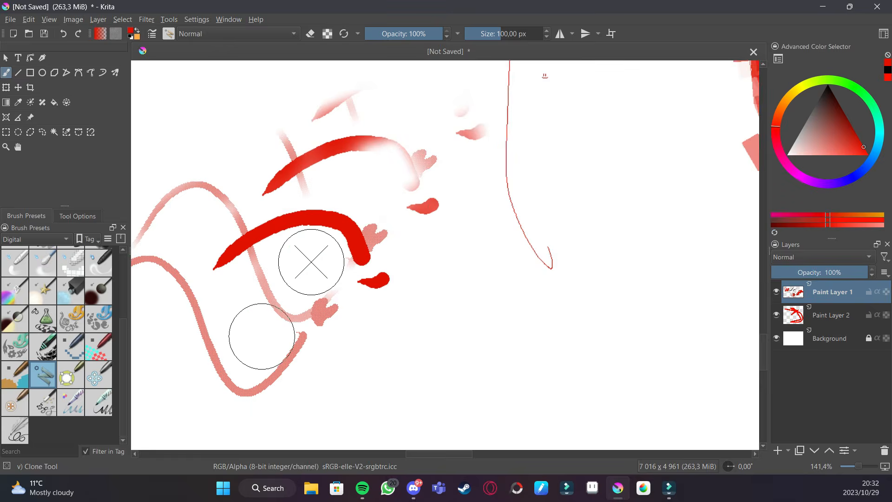
mouse_move(453, 277)
mouse_down()
mouse_move(480, 241)
mouse_move(455, 132)
mouse_up()
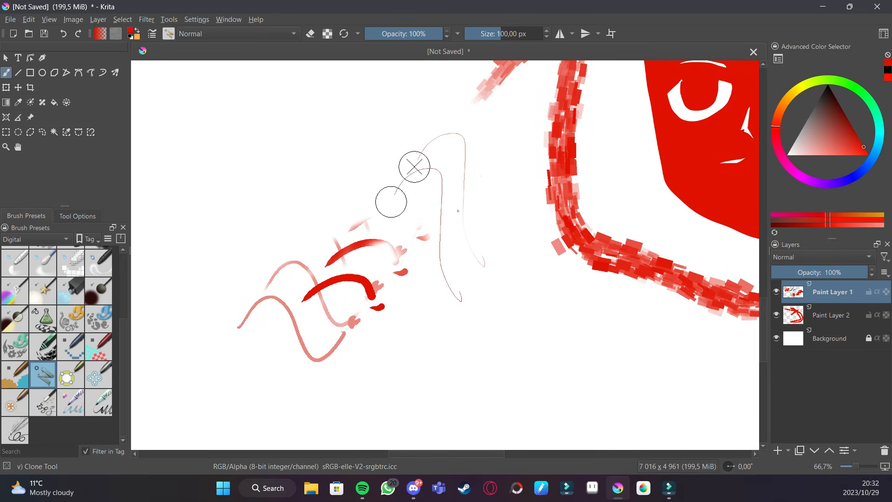
- Clone strokes onto the top edge of the face, then undo the last clone stroke
drag(591, 195, 251, 309)
drag(490, 230, 430, 281)
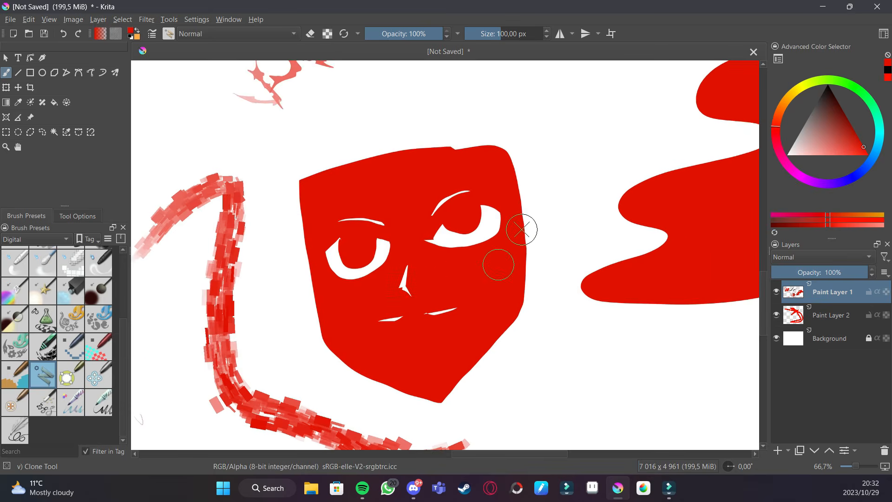
scroll(522, 225, down, 2)
mouse_move(481, 186)
mouse_down()
mouse_move(492, 193)
mouse_move(497, 237)
mouse_move(485, 279)
mouse_move(438, 280)
mouse_move(454, 203)
mouse_move(482, 223)
mouse_move(484, 191)
mouse_move(386, 187)
mouse_up()
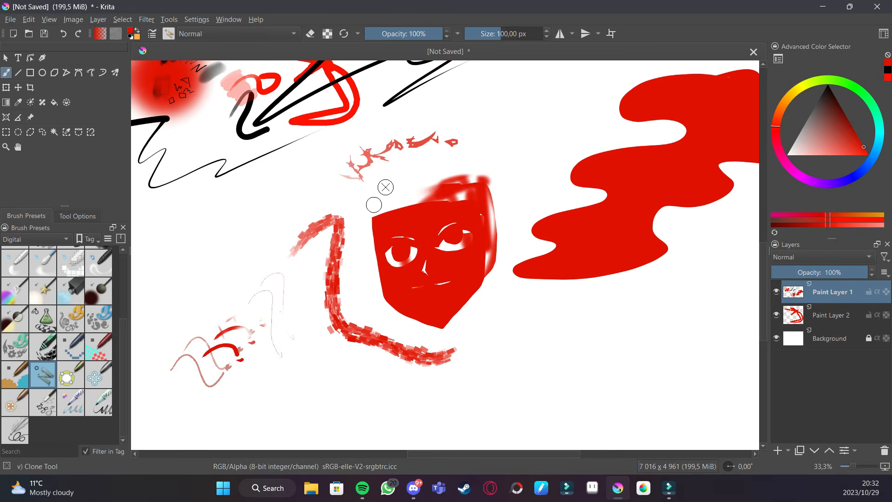
key(ctrl+z)
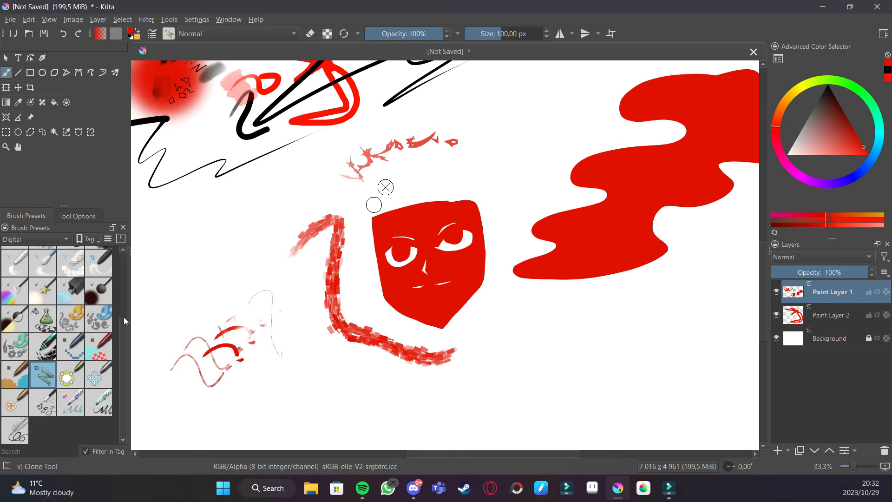
- Scribble a tangled red web below the face with the Sketching-2 Chrome Large brush
click(99, 403)
scroll(295, 317, down, 3)
mouse_move(302, 335)
mouse_down()
mouse_move(399, 308)
mouse_move(423, 320)
mouse_move(358, 346)
mouse_move(404, 321)
mouse_move(377, 342)
mouse_move(302, 327)
mouse_move(321, 282)
mouse_move(450, 312)
mouse_move(377, 360)
mouse_move(278, 309)
mouse_move(344, 353)
mouse_move(360, 277)
mouse_move(377, 344)
mouse_up()
- Draw a red spider-web shape beside the tangle, undoing the first stroke attempt
mouse_move(534, 275)
mouse_down()
mouse_move(426, 257)
mouse_move(482, 307)
mouse_move(505, 263)
mouse_up()
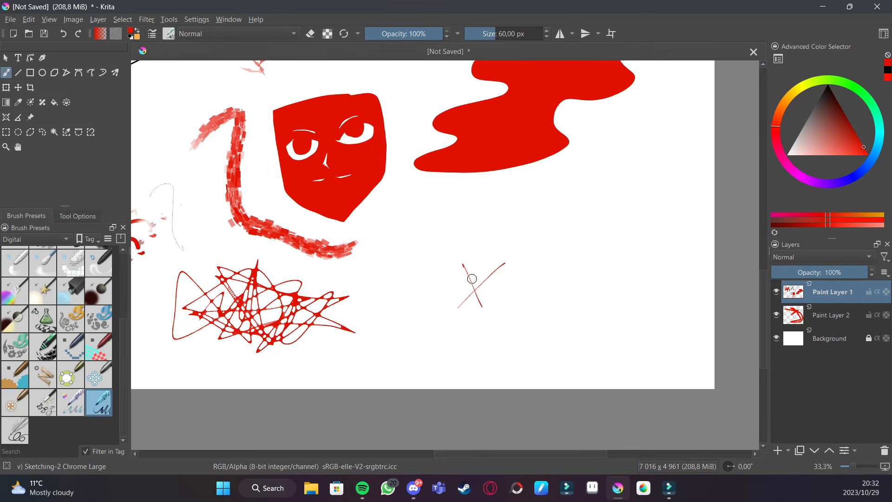
key(ctrl+z)
drag(500, 242, 473, 315)
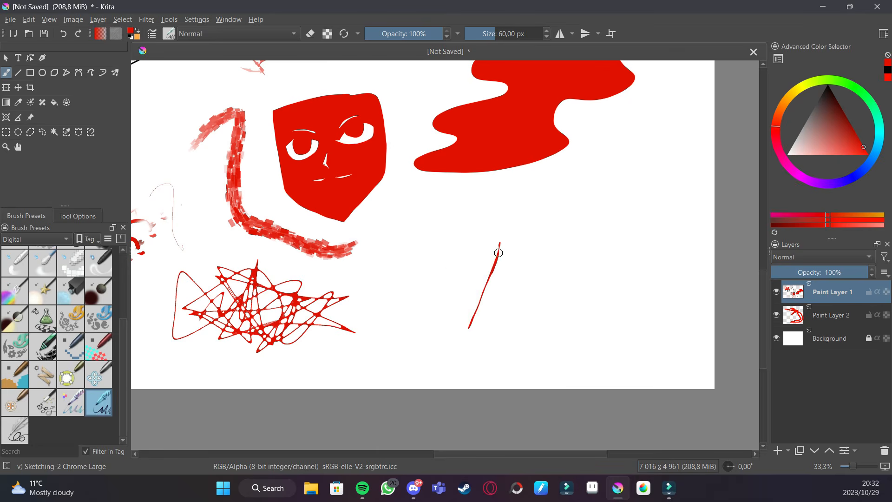
drag(451, 256, 520, 332)
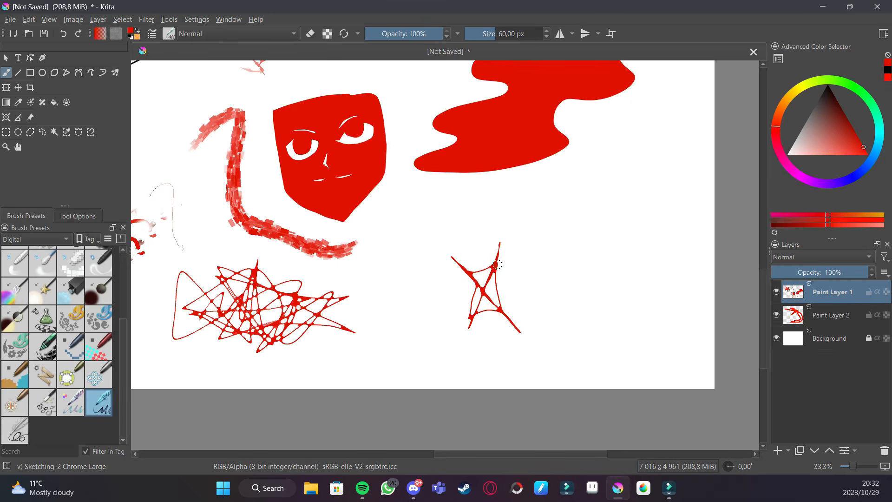
mouse_move(486, 291)
mouse_down()
mouse_move(556, 261)
mouse_move(486, 294)
mouse_move(418, 301)
mouse_move(488, 293)
mouse_up()
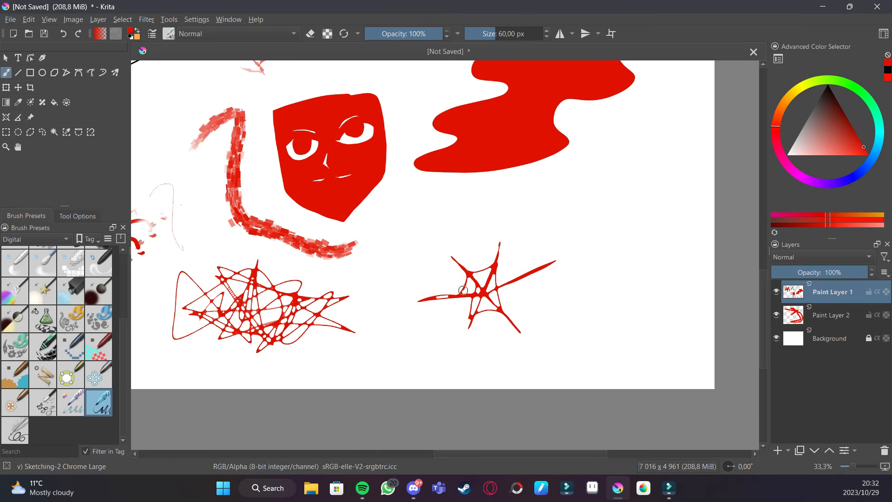
mouse_move(473, 327)
mouse_down()
mouse_move(522, 330)
mouse_move(521, 296)
mouse_move(540, 271)
mouse_move(519, 271)
mouse_move(500, 247)
mouse_move(457, 263)
mouse_move(431, 300)
mouse_move(449, 245)
mouse_move(484, 240)
mouse_move(504, 225)
mouse_move(497, 252)
mouse_move(505, 227)
mouse_move(519, 250)
mouse_move(572, 244)
mouse_move(538, 272)
mouse_move(562, 257)
mouse_move(551, 275)
mouse_move(550, 345)
mouse_move(517, 326)
mouse_move(546, 352)
mouse_move(483, 343)
mouse_move(460, 356)
mouse_move(470, 327)
mouse_move(458, 343)
mouse_move(447, 312)
mouse_move(422, 303)
mouse_up()
drag(593, 271, 574, 281)
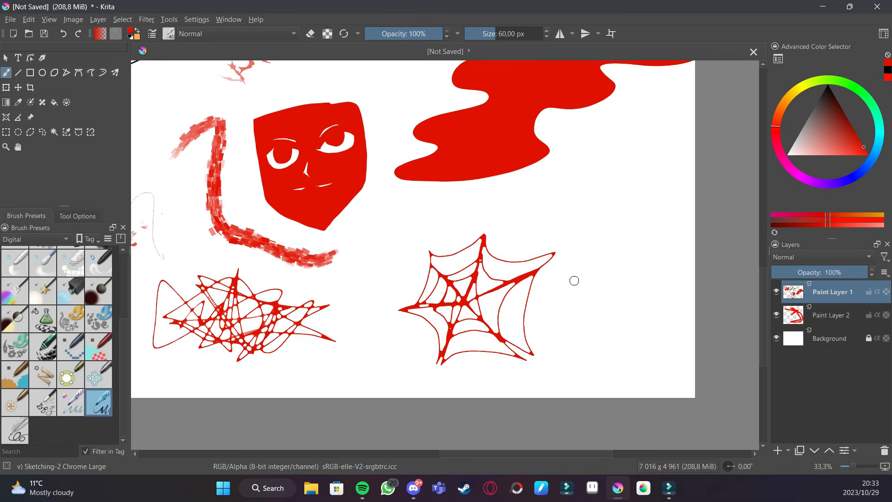
- Draw a brownish web sketch to the right with another sketching preset
click(70, 402)
mouse_move(567, 215)
mouse_down()
mouse_move(577, 291)
mouse_move(564, 253)
mouse_move(578, 193)
mouse_move(571, 212)
mouse_move(629, 215)
mouse_move(616, 289)
mouse_move(604, 209)
mouse_move(638, 287)
mouse_up()
- Draw loose red sketch lines near the webs with the Sketching-3 Leaky brush and zoom out
click(19, 429)
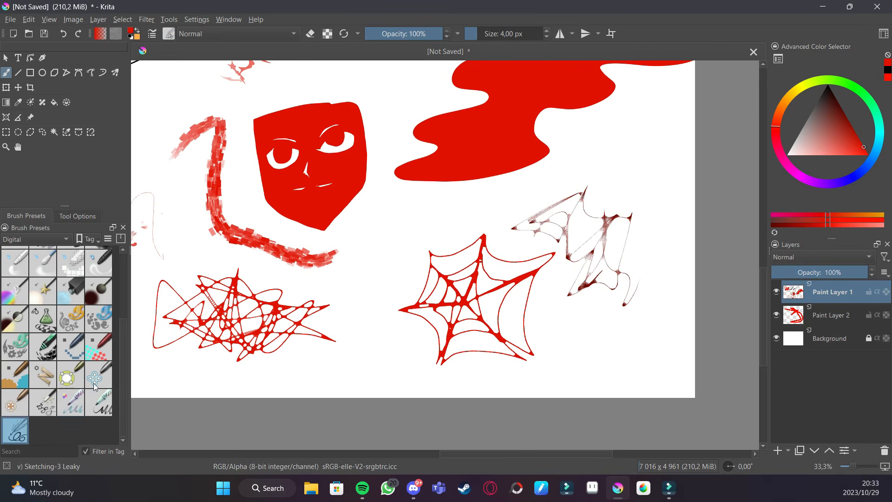
mouse_move(324, 373)
mouse_down()
mouse_move(367, 334)
mouse_move(378, 369)
mouse_move(376, 291)
mouse_move(386, 278)
mouse_move(371, 333)
mouse_move(377, 261)
mouse_move(400, 246)
mouse_up()
mouse_move(578, 335)
mouse_down()
mouse_move(574, 311)
mouse_move(598, 359)
mouse_move(577, 373)
mouse_move(588, 357)
mouse_move(675, 313)
mouse_up()
drag(505, 265, 497, 317)
key(ctrl+minus)
key(ctrl+minus)
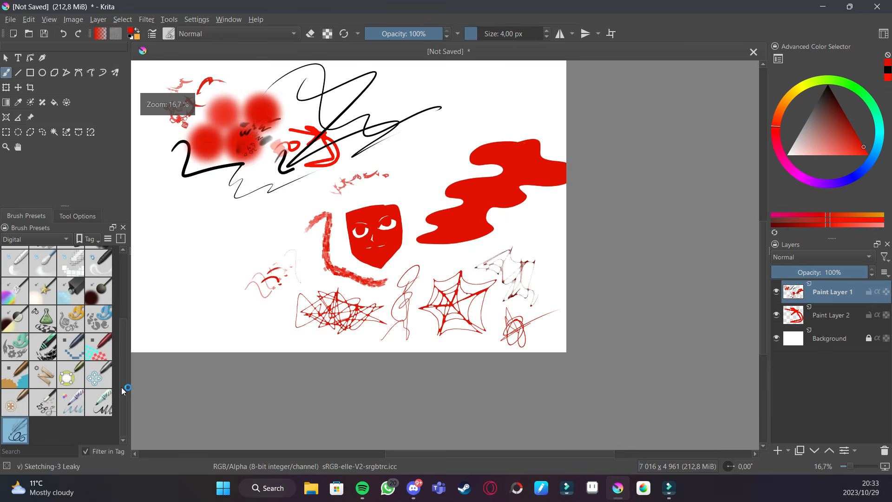
drag(124, 381, 124, 280)
drag(241, 274, 284, 327)
drag(340, 239, 355, 289)
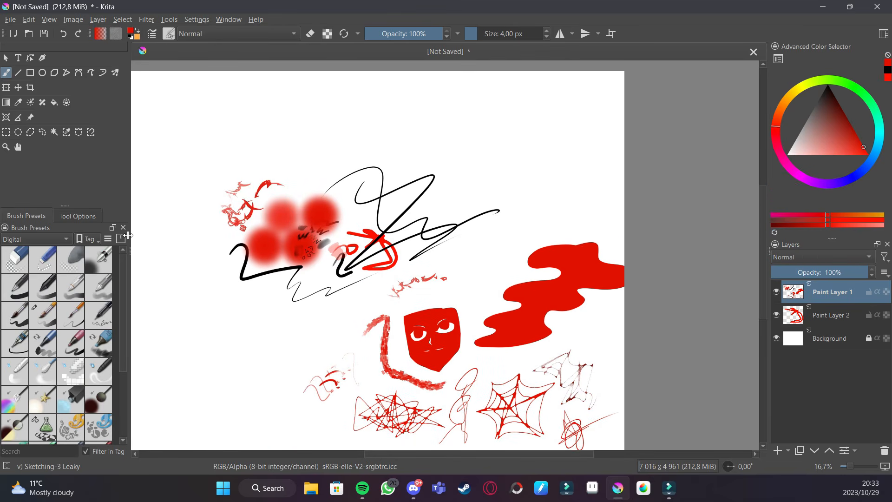
- Switch to the Basic-1 brush in eraser mode and erase the tail end of the black zigzag line
click(21, 267)
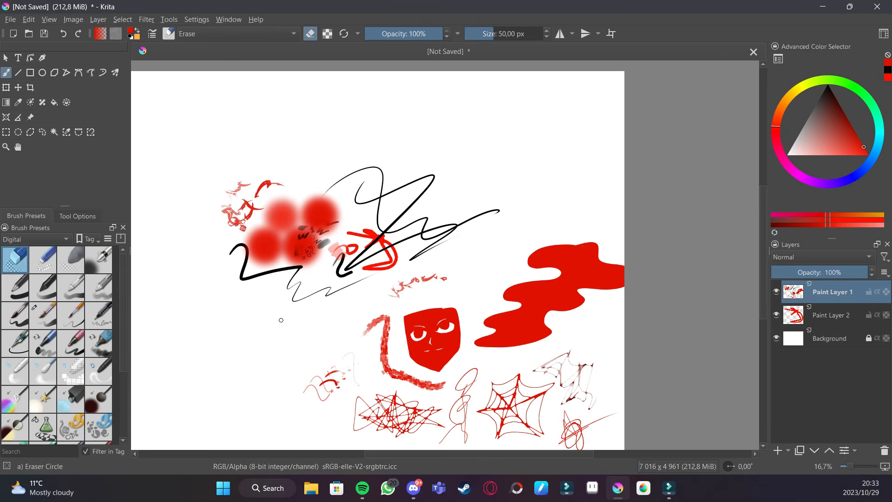
click(26, 337)
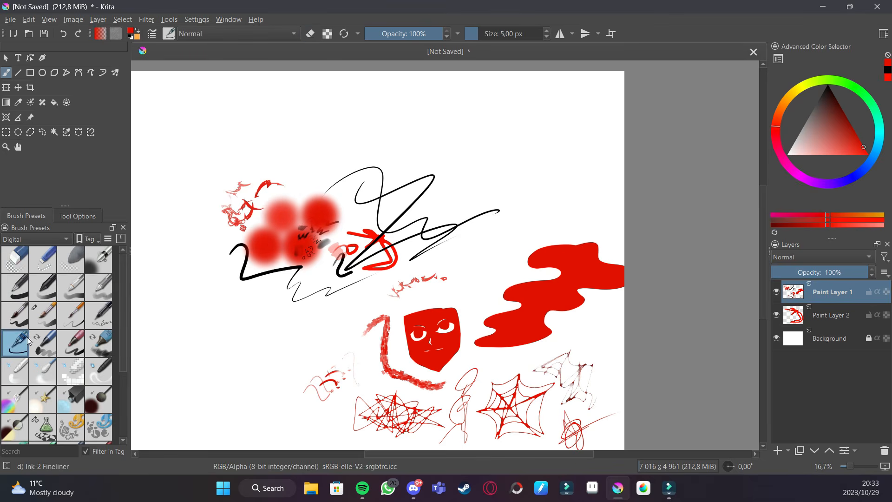
key(e)
click(18, 293)
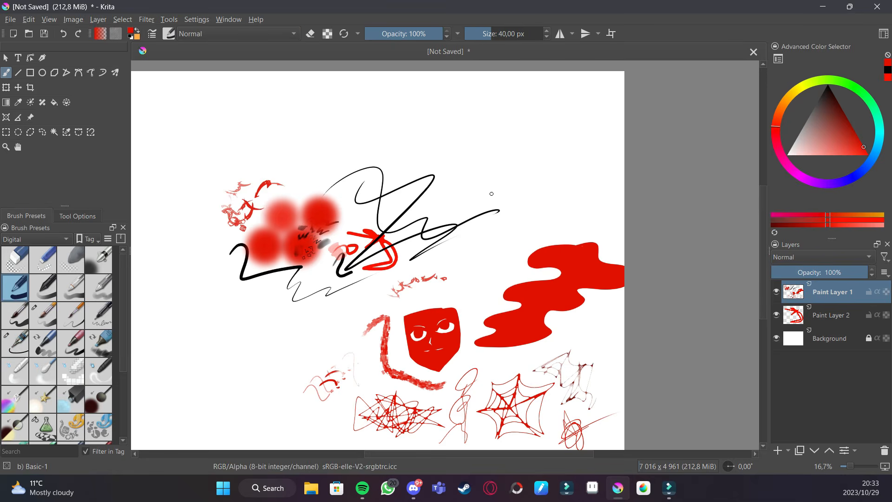
drag(478, 214, 506, 209)
- Erase marks into the large red blob with the Eraser Circle preset
key(e)
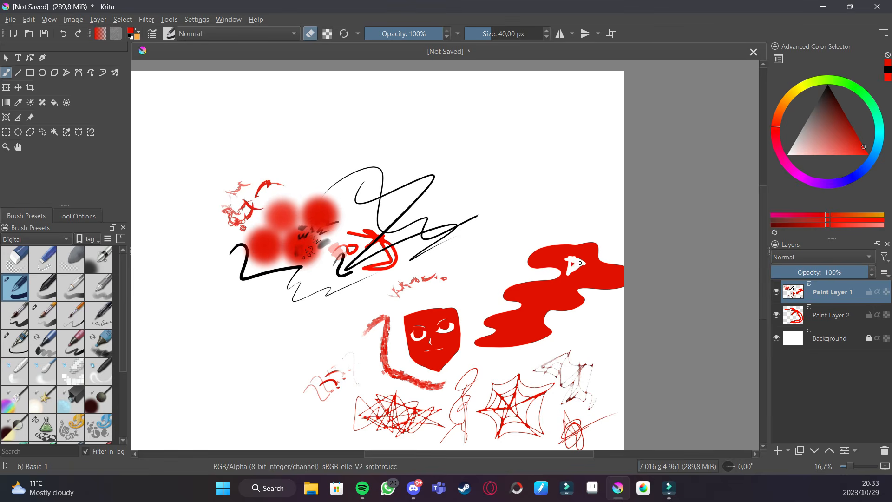
click(19, 263)
mouse_move(573, 265)
mouse_down()
mouse_move(574, 243)
mouse_move(601, 252)
mouse_up()
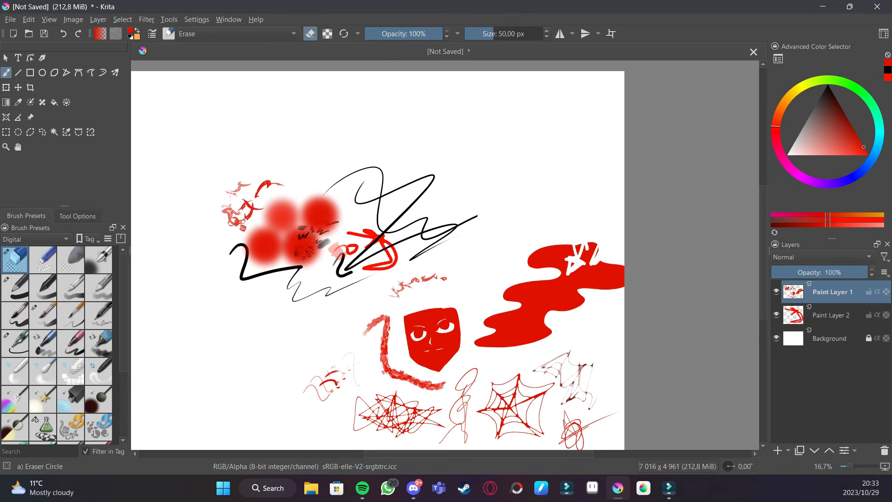
- Soft-erase the edge of the red blob and the face with the Eraser Soft preset
click(72, 258)
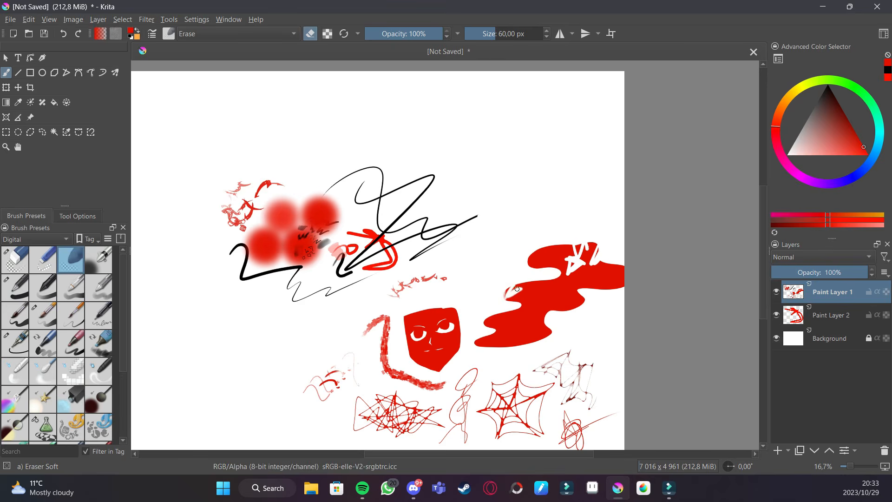
scroll(503, 302, up, 4)
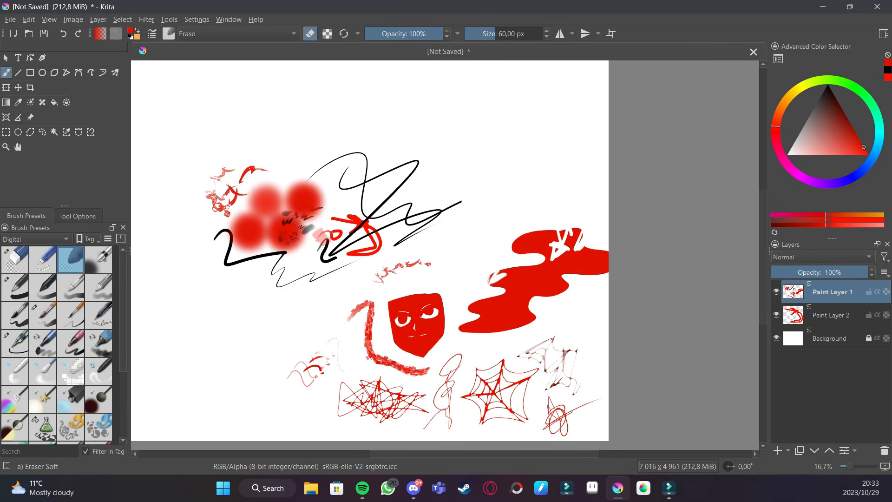
mouse_move(429, 360)
mouse_down()
mouse_move(456, 345)
mouse_move(422, 287)
mouse_move(422, 398)
mouse_move(430, 355)
mouse_move(405, 254)
mouse_up()
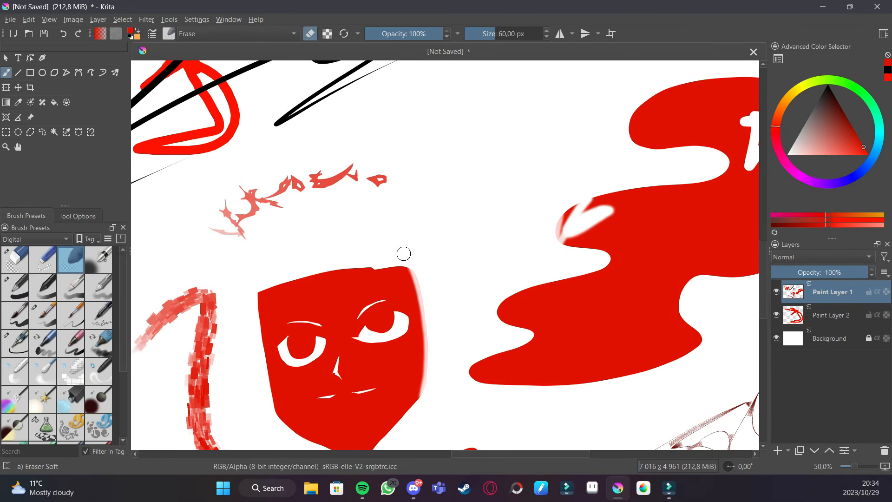
- Erase a thin line across the top of the red face with the Eraser Circle preset
click(15, 259)
drag(254, 290, 402, 265)
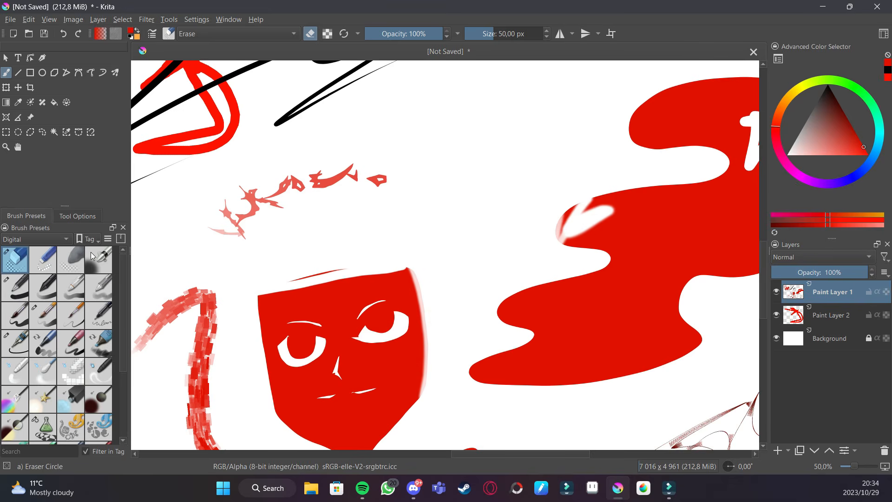
- Fade the right side of the red face using the Airbrush Soft preset as an eraser at 600 px
click(92, 256)
key(minus)
key(plus)
mouse_move(440, 259)
mouse_down()
mouse_move(436, 337)
mouse_move(425, 291)
mouse_move(417, 392)
mouse_move(415, 294)
mouse_move(414, 423)
mouse_up()
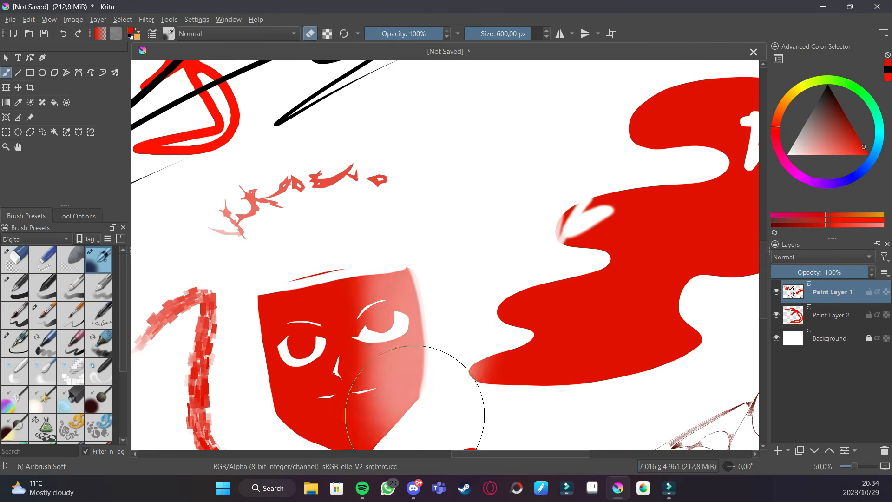
- Soft-erase the faint tail of the black line with the airbrush eraser, undoing a first dab
key(minus)
key(minus)
scroll(489, 342, up, 2)
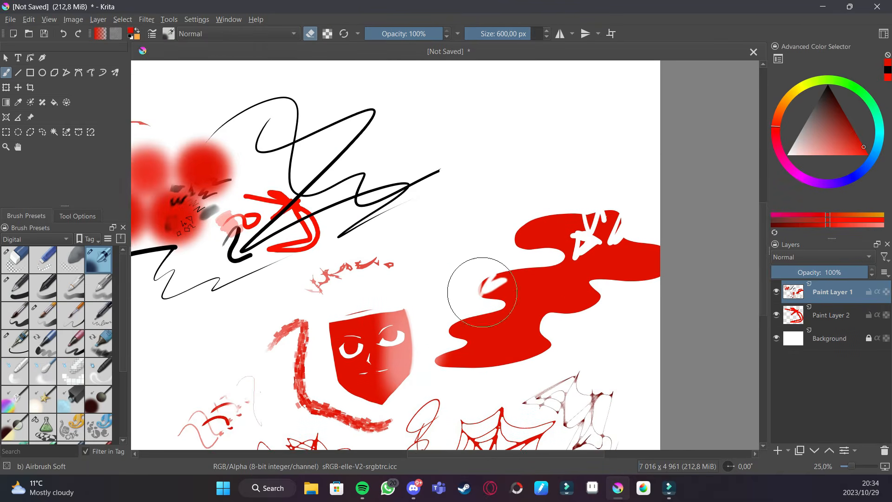
scroll(479, 297, up, 3)
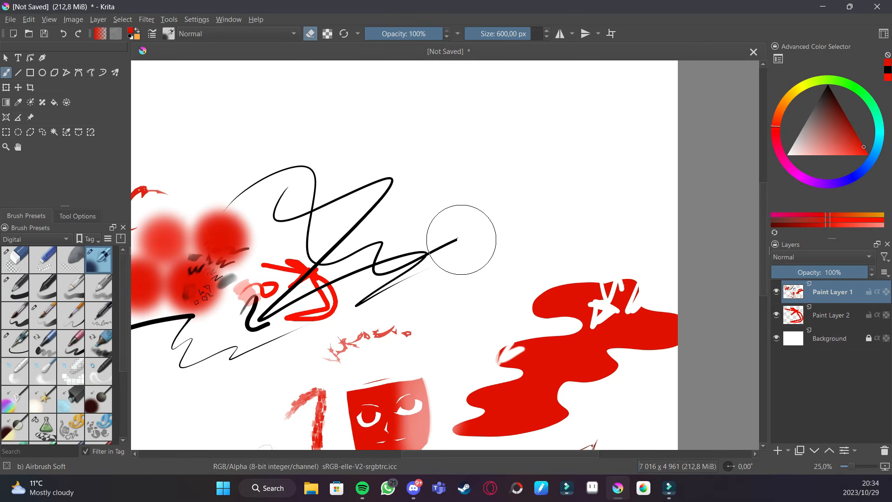
drag(453, 237, 459, 244)
key(ctrl+z)
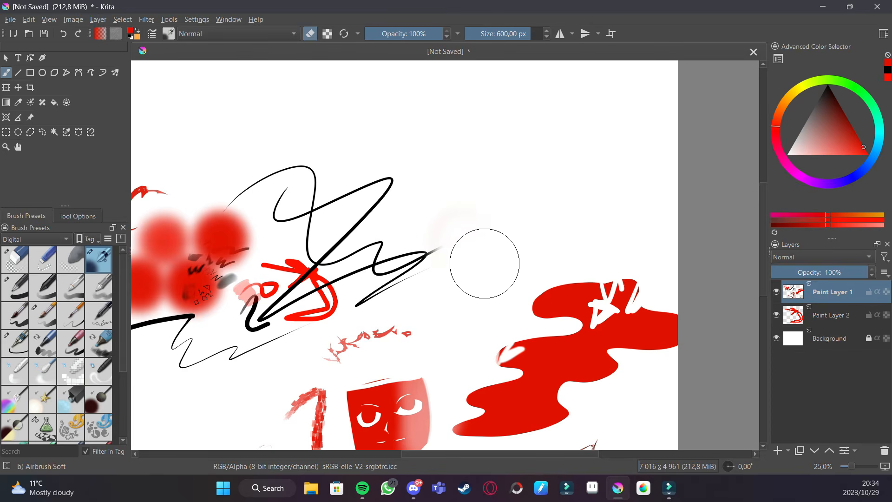
mouse_move(468, 242)
mouse_down()
mouse_move(558, 241)
mouse_move(435, 349)
mouse_move(378, 235)
mouse_move(474, 250)
mouse_move(544, 247)
mouse_move(392, 255)
mouse_move(410, 313)
mouse_move(348, 287)
mouse_up()
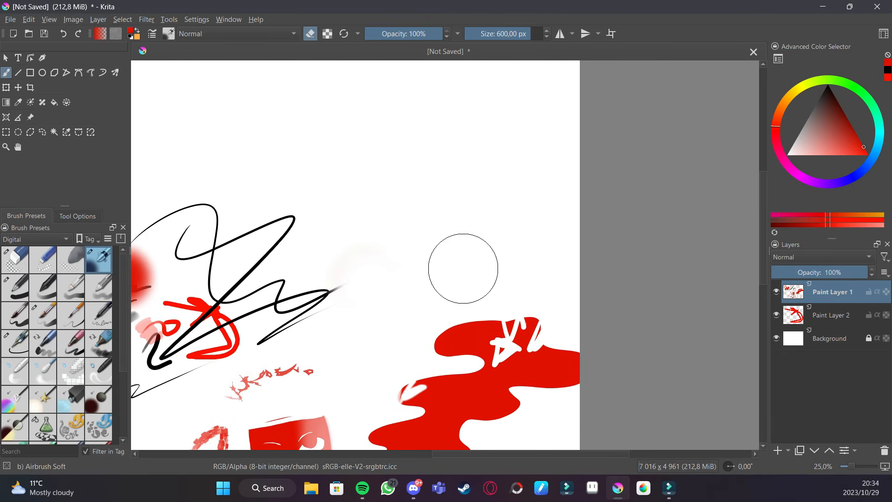
mouse_move(426, 282)
mouse_down()
mouse_move(542, 251)
mouse_move(495, 287)
mouse_up()
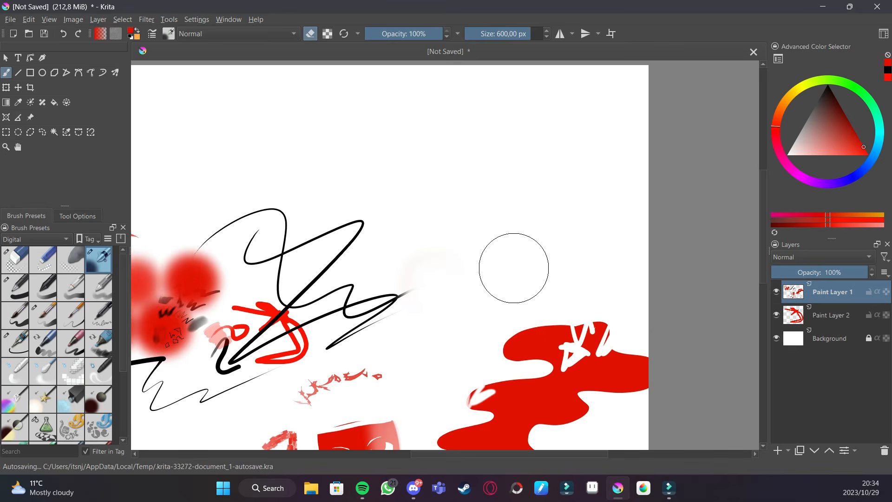
- Mirror the canvas view horizontally and make soft-eraser strokes near the red scribbles
key(m)
drag(462, 247, 500, 190)
mouse_move(514, 258)
mouse_down()
mouse_move(490, 216)
mouse_move(422, 189)
mouse_up()
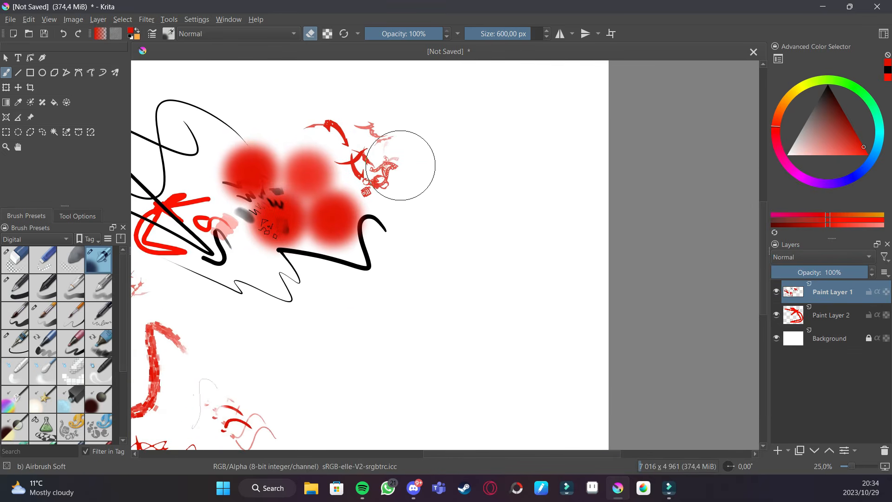
key(ctrl+minus)
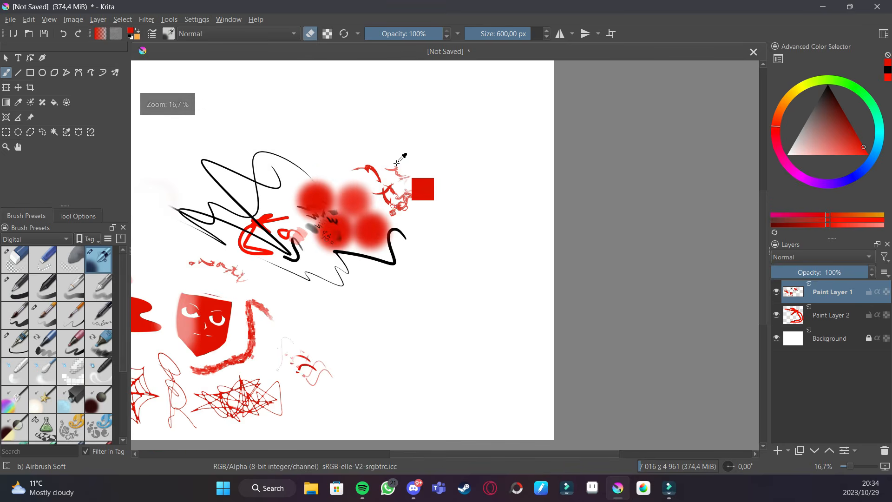
key(ctrl+minus)
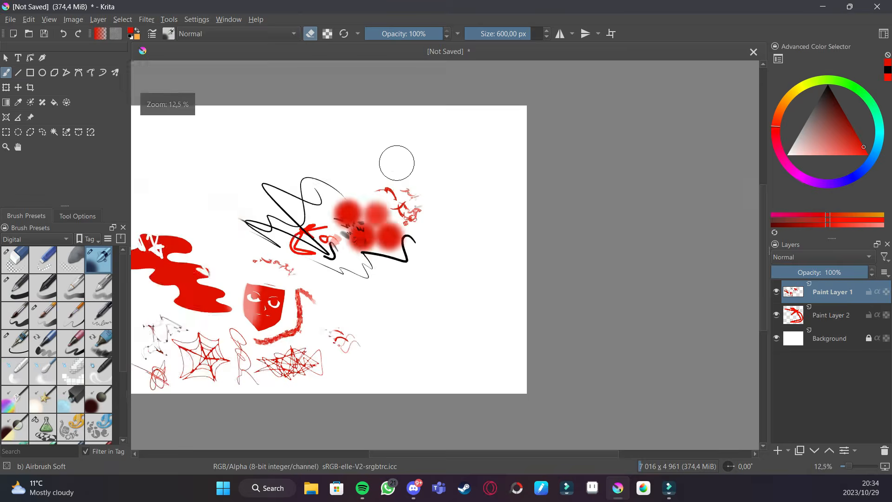
key(ctrl+minus)
key(ctrl+plus)
key(ctrl+plus)
key(ctrl+plus)
key(ctrl+minus)
key(ctrl+minus)
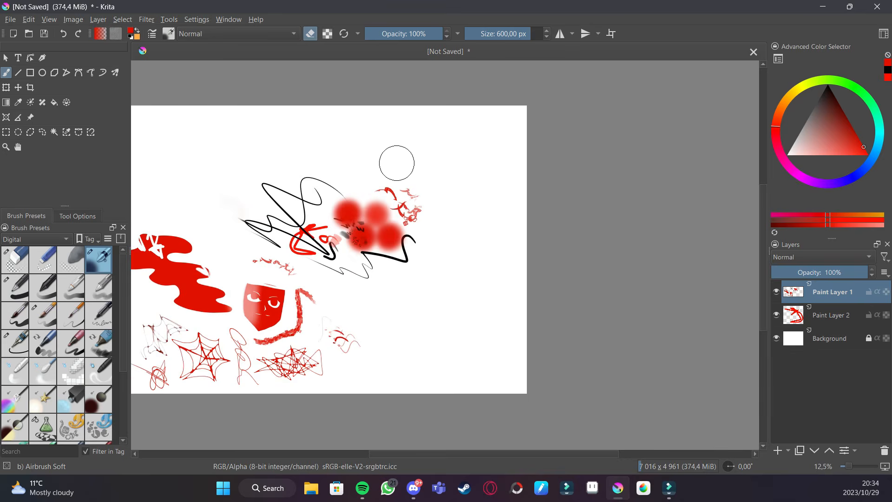
key(ctrl+plus)
key(ctrl+plus)
drag(507, 244, 568, 255)
key(ctrl+minus)
key(ctrl+minus)
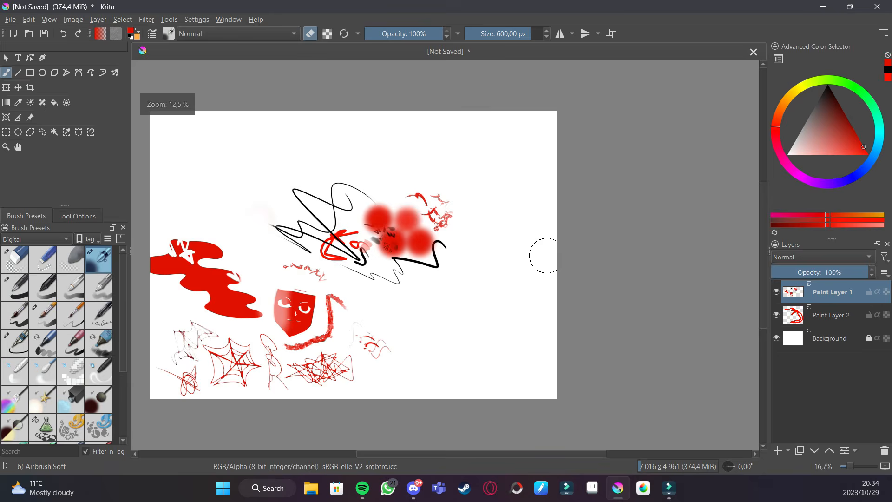
key(ctrl+plus)
key(ctrl+plus)
drag(480, 270, 532, 261)
key(ctrl+minus)
key(ctrl+minus)
key(ctrl+plus)
key(ctrl+plus)
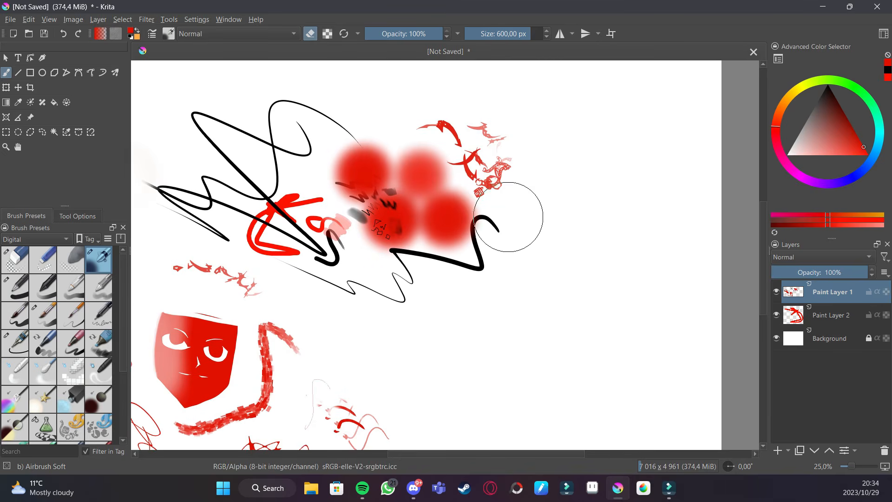
mouse_move(853, 469)
mouse_down()
mouse_move(863, 470)
mouse_move(853, 469)
mouse_up()
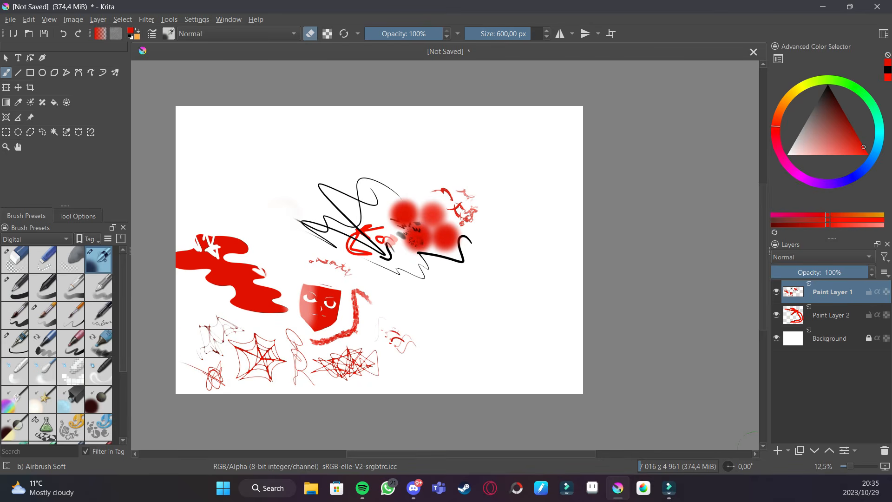
- Sample the red colour from the canvas with the colour picker and return to the brush
key(g)
key(b)
key(p)
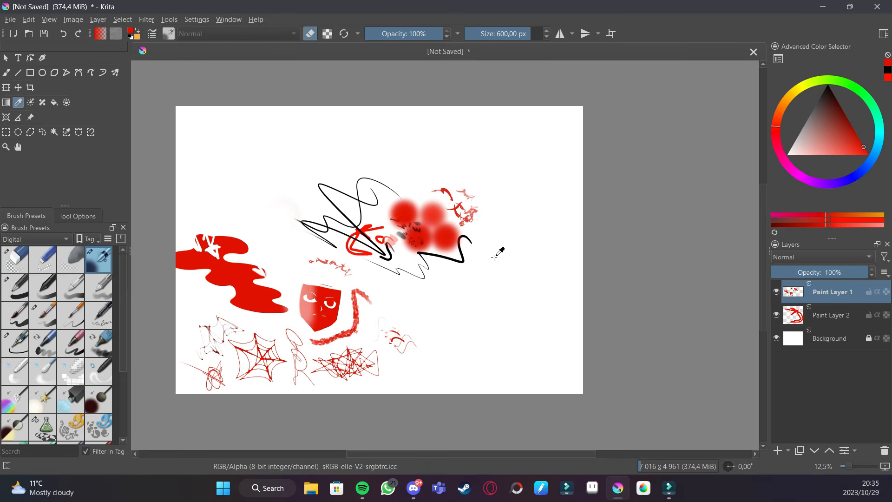
click(248, 289)
key(b)
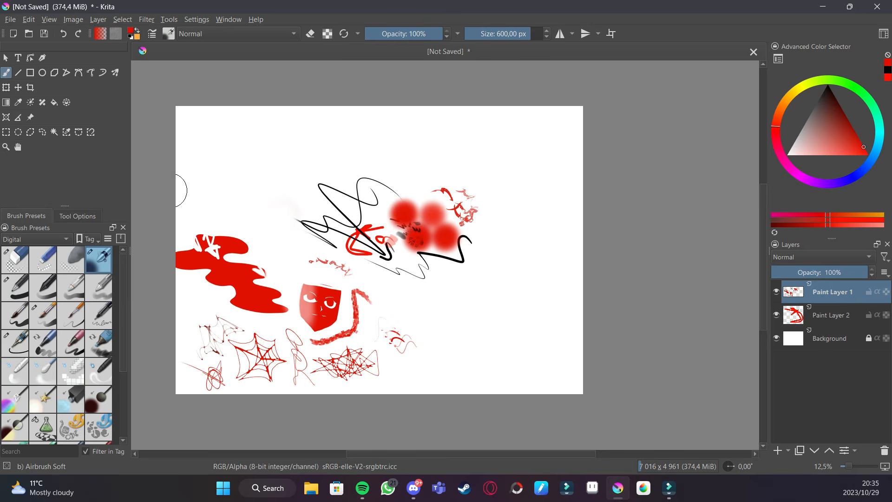
- Draw several straight lines in a lighter red with the Line tool and Ink-2 Fineliner brush
click(21, 73)
click(19, 348)
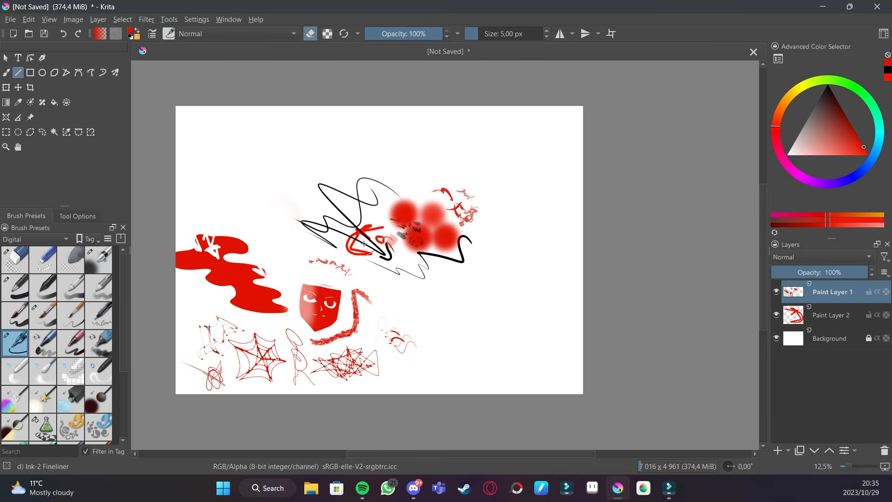
drag(451, 333, 504, 267)
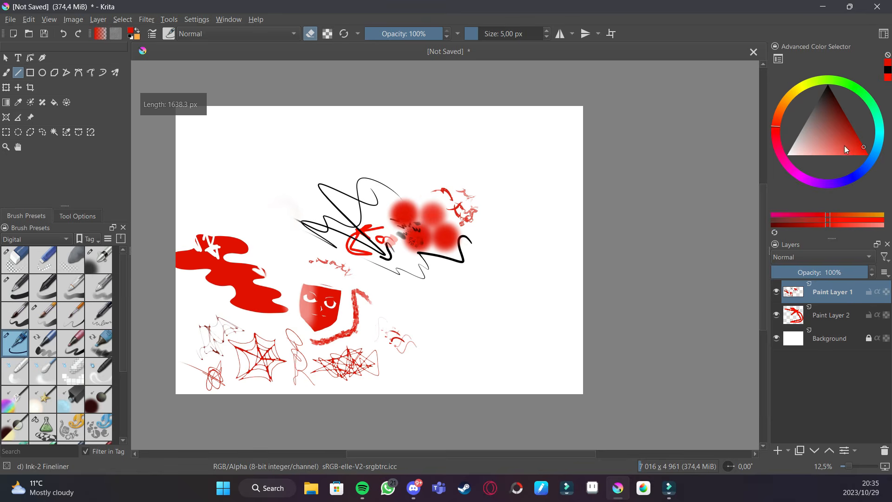
drag(860, 152, 882, 164)
mouse_move(464, 317)
mouse_down()
mouse_move(531, 247)
mouse_move(514, 320)
mouse_move(464, 319)
mouse_move(532, 274)
mouse_up()
drag(532, 249, 532, 275)
drag(504, 315, 495, 254)
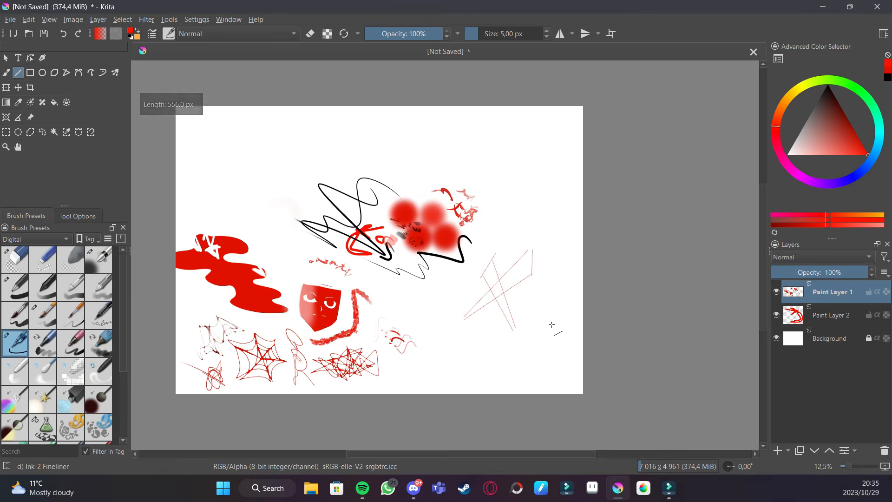
- Draw a rectangle and an ellipse in the upper part of the canvas
click(30, 73)
drag(484, 149, 538, 204)
click(42, 72)
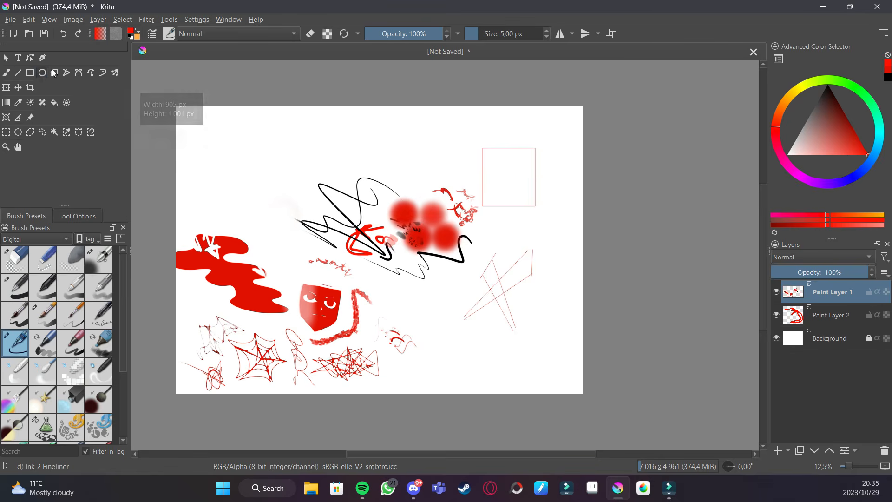
drag(433, 125, 380, 165)
- Draw a triangle with the Polygon tool near the black scribbles
click(54, 73)
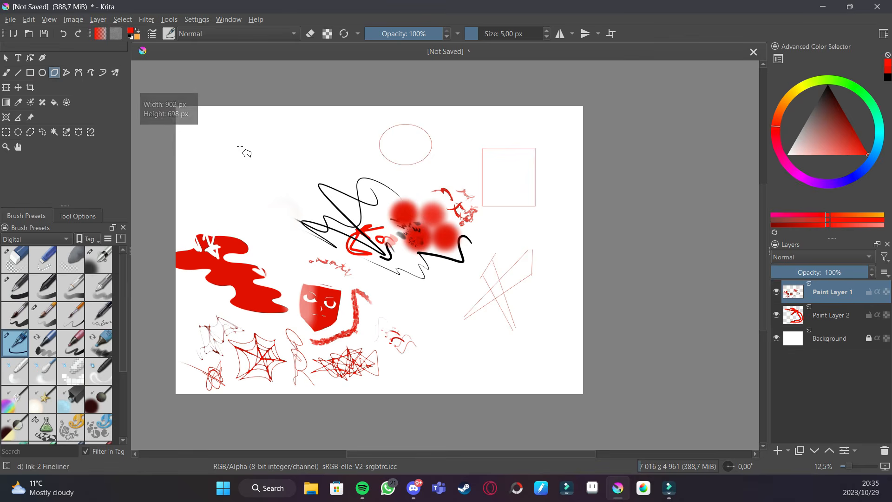
click(258, 149)
click(254, 221)
click(296, 225)
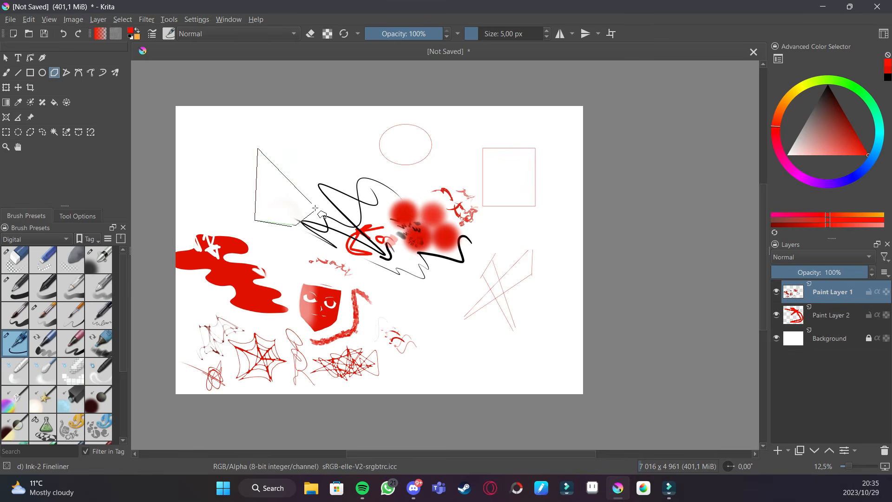
click(313, 205)
- Draw a pentagon-shaped polygon below the crossed lines
click(473, 331)
click(459, 352)
click(487, 367)
click(506, 356)
click(490, 331)
click(472, 331)
- Draw an irregular many-sided polygon to the right of the pentagon
click(541, 350)
click(531, 367)
click(547, 370)
click(552, 355)
click(565, 374)
click(568, 352)
click(554, 337)
click(559, 312)
click(544, 315)
click(544, 336)
click(534, 332)
click(528, 337)
click(540, 349)
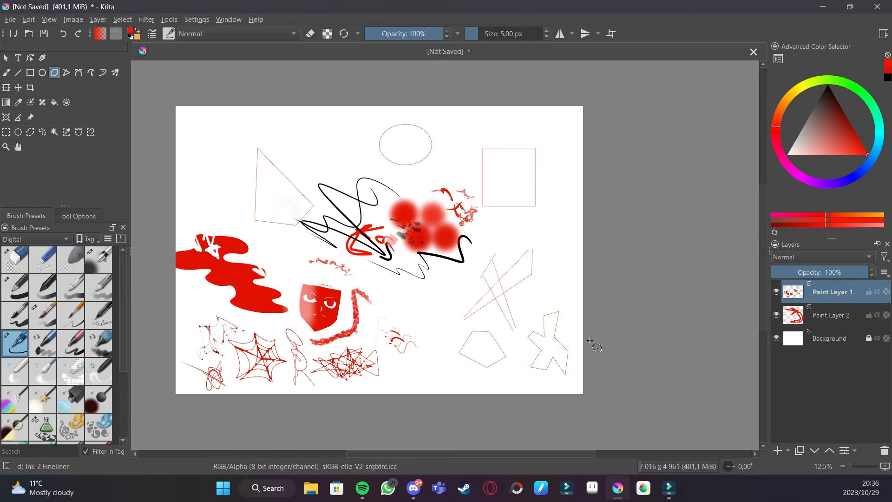
- Draw a closed triangular outline with the Polyline tool at the top left
click(66, 72)
click(226, 147)
click(213, 188)
click(254, 185)
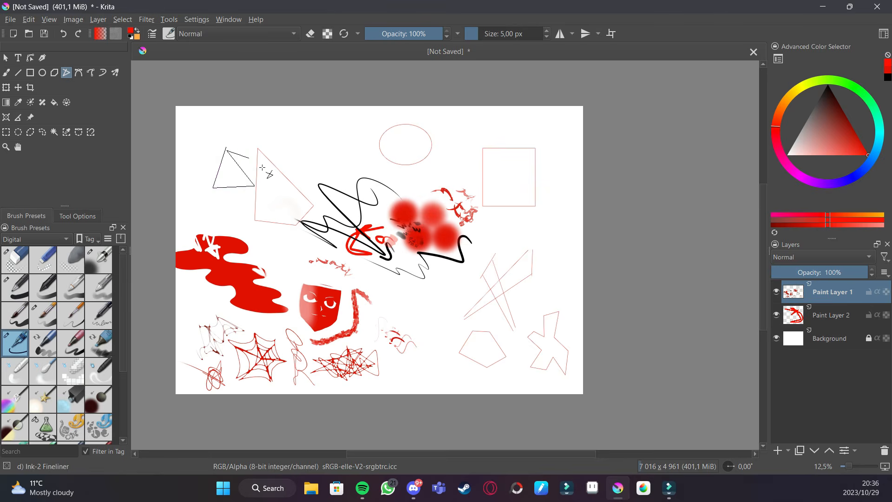
click(226, 148)
- Draw a second polyline shape near the bottom of the canvas
click(443, 363)
click(443, 375)
click(460, 378)
click(442, 339)
click(432, 360)
click(445, 363)
- Draw a large closed curved shape around the triangles with the Bezier Curve tool
click(79, 73)
click(286, 244)
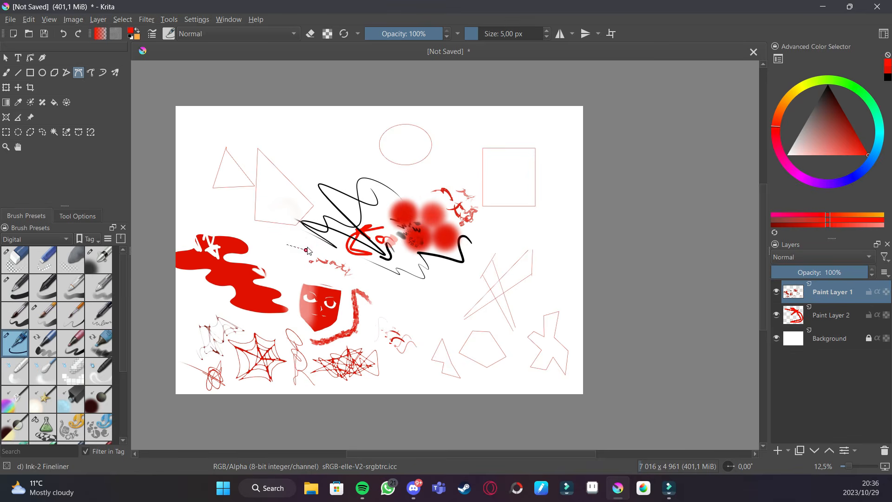
click(346, 157)
drag(282, 132, 213, 148)
mouse_move(286, 245)
mouse_down()
mouse_move(359, 282)
mouse_move(384, 273)
mouse_up()
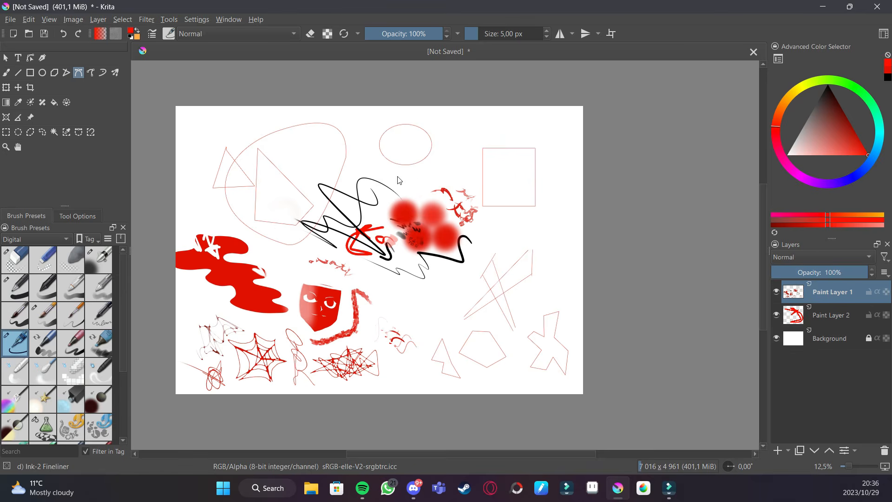
- Draw a small freehand path beside the pentagon
click(90, 72)
mouse_move(446, 320)
mouse_down()
mouse_move(456, 293)
mouse_move(453, 313)
mouse_move(469, 291)
mouse_up()
- Draw a long closed curved shape across the top right of the canvas with the Bezier Curve tool
click(78, 72)
click(537, 230)
drag(554, 216, 602, 248)
click(558, 175)
click(489, 168)
click(536, 128)
drag(471, 138, 438, 184)
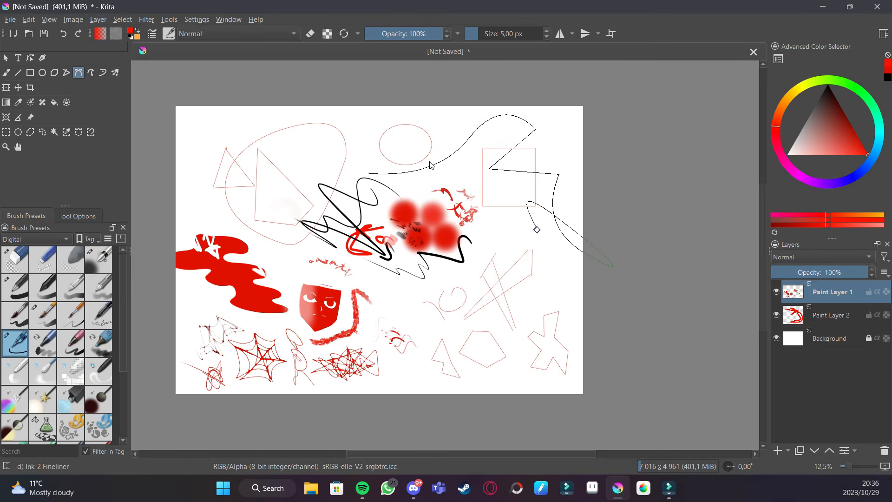
click(365, 165)
click(379, 130)
click(426, 131)
click(537, 230)
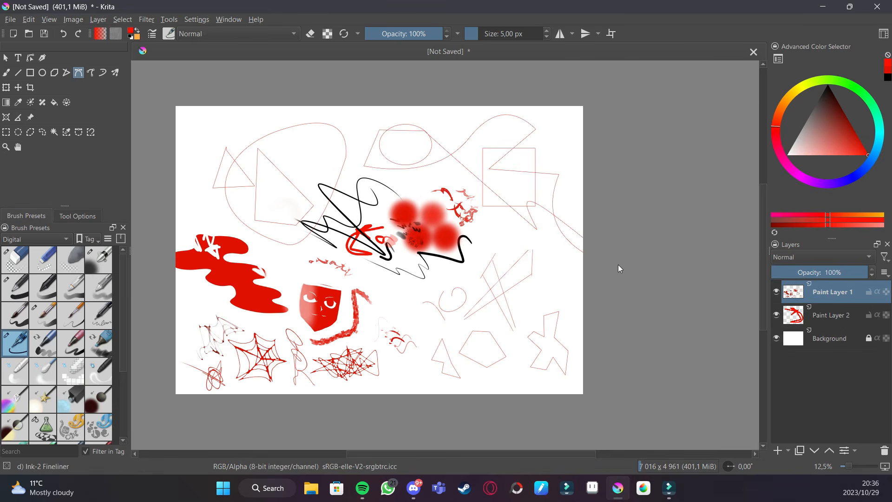
- Draw two small closed freehand paths near the middle right of the canvas
click(91, 72)
mouse_move(548, 293)
mouse_down()
mouse_move(565, 271)
mouse_move(556, 291)
mouse_up()
mouse_move(407, 287)
mouse_down()
mouse_move(410, 305)
mouse_move(395, 305)
mouse_move(396, 286)
mouse_up()
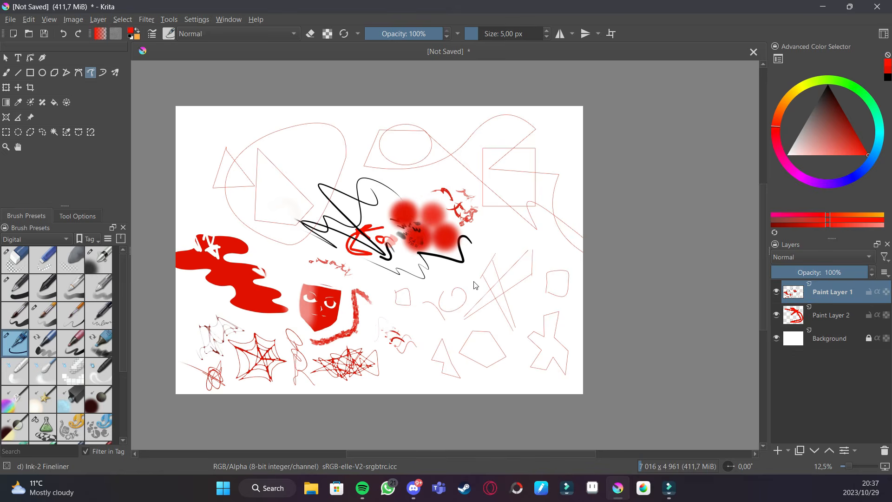
- Scribble wavy lines across the whole canvas with the Dynamic Brush tool
mouse_move(194, 143)
mouse_down()
mouse_move(210, 129)
mouse_move(214, 158)
mouse_move(271, 163)
mouse_move(271, 211)
mouse_move(207, 220)
mouse_move(210, 169)
mouse_move(191, 154)
mouse_move(211, 131)
mouse_up()
click(103, 73)
mouse_move(320, 122)
mouse_down()
mouse_move(345, 148)
mouse_move(338, 185)
mouse_move(371, 124)
mouse_up()
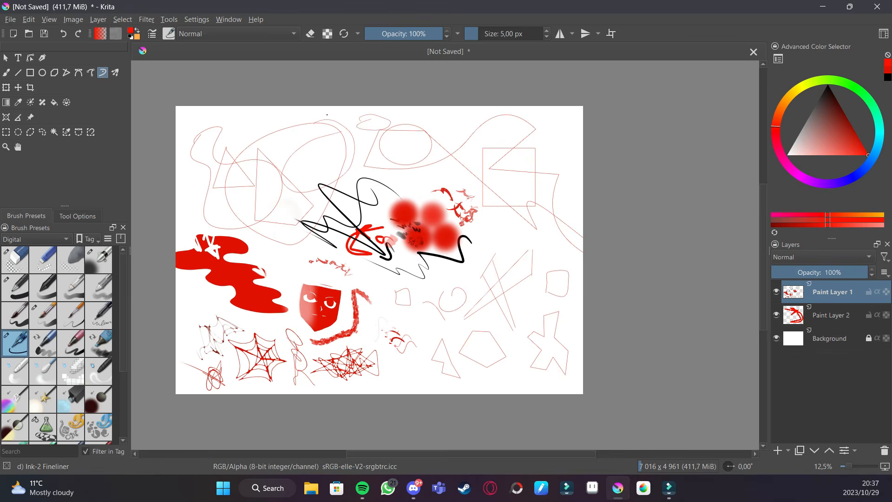
mouse_move(441, 131)
mouse_down()
mouse_move(480, 123)
mouse_move(500, 346)
mouse_move(451, 300)
mouse_move(341, 316)
mouse_move(400, 116)
mouse_move(392, 108)
mouse_move(553, 153)
mouse_move(419, 140)
mouse_move(539, 134)
mouse_move(299, 107)
mouse_move(574, 106)
mouse_up()
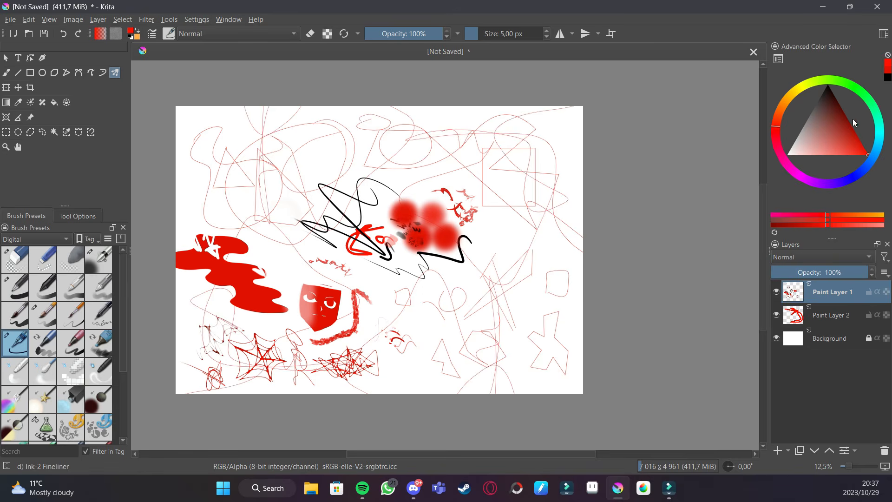
- Pick a green colour and the Basic-1 preset, and draw mirrored square strokes with the Multibrush tool
click(870, 99)
drag(551, 178, 536, 194)
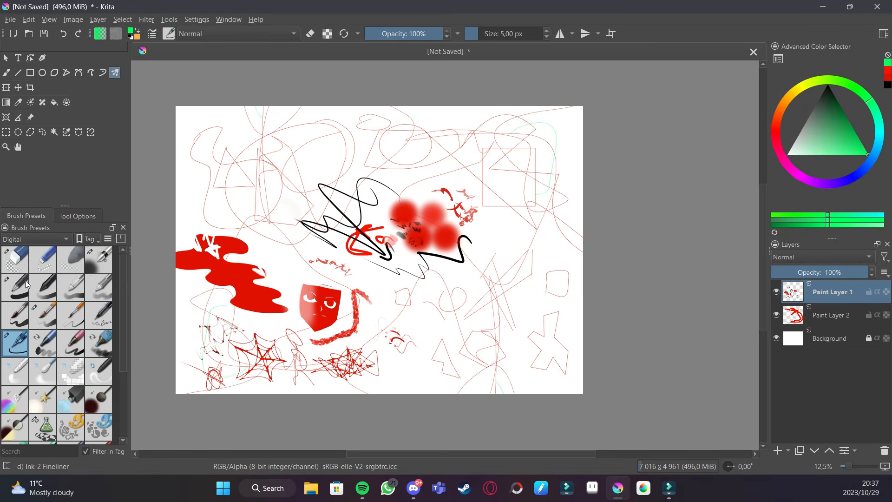
click(23, 285)
key(e)
mouse_move(549, 132)
mouse_down()
mouse_move(492, 143)
mouse_move(537, 187)
mouse_move(567, 133)
mouse_move(469, 123)
mouse_move(469, 183)
mouse_move(525, 162)
mouse_move(528, 127)
mouse_move(477, 126)
mouse_move(494, 171)
mouse_move(526, 139)
mouse_move(483, 121)
mouse_move(479, 177)
mouse_move(520, 163)
mouse_move(509, 120)
mouse_move(489, 124)
mouse_up()
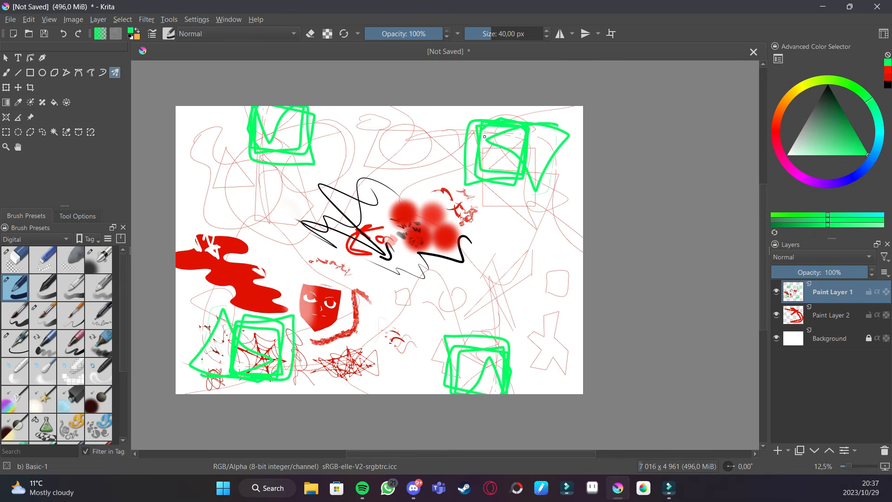
- Flip the canvas view horizontally
key(m)
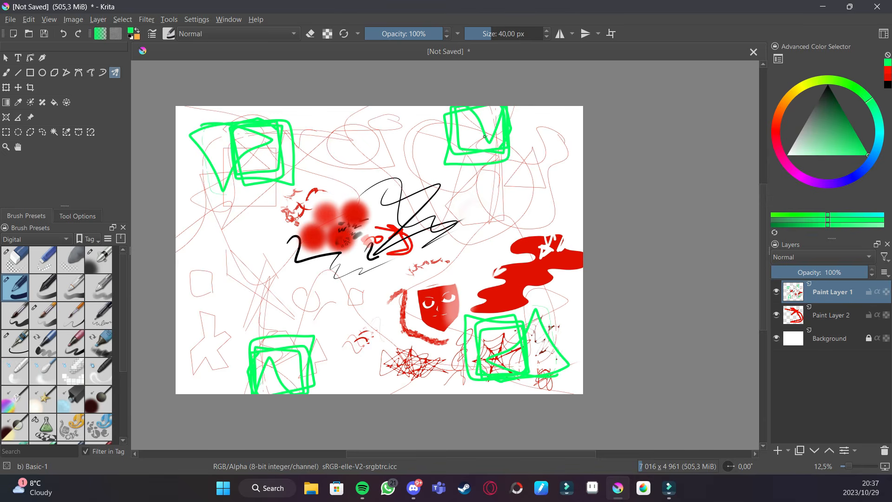
key(ctrl+z)
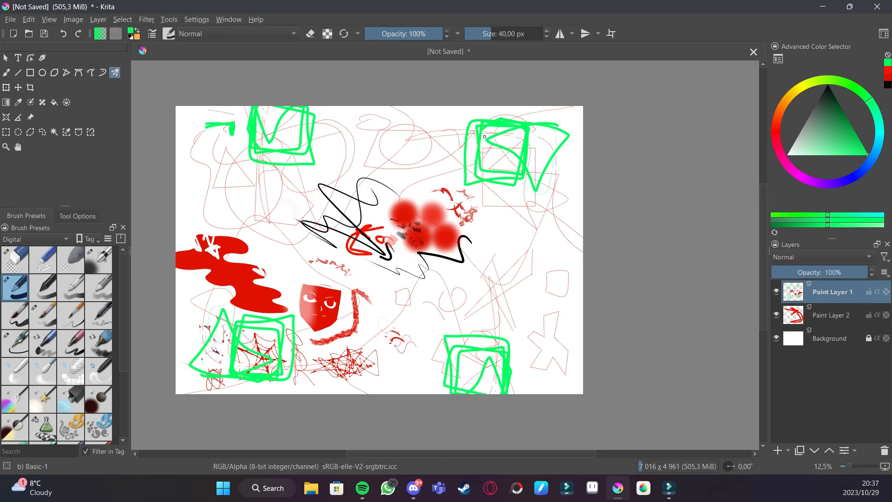
key(ctrl+z)
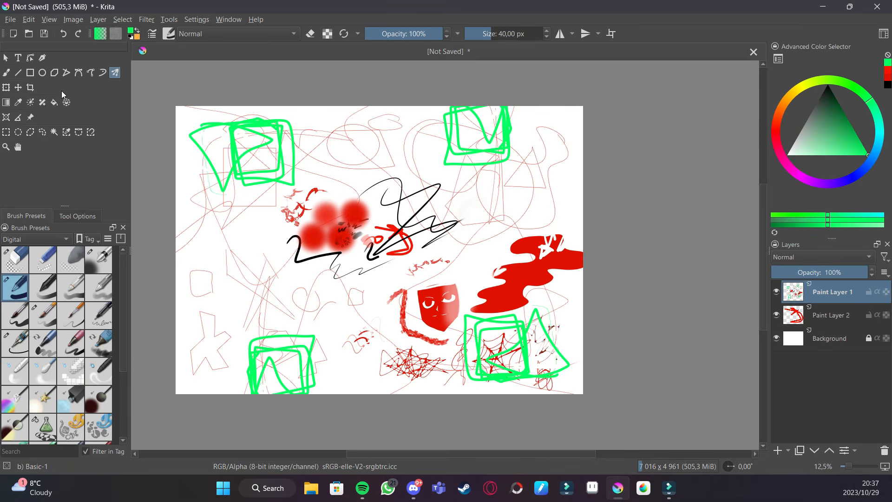
- Add a new paint layer above the background, fill it with cyan using the Fill tool, and undo the fill
key(g)
click(55, 101)
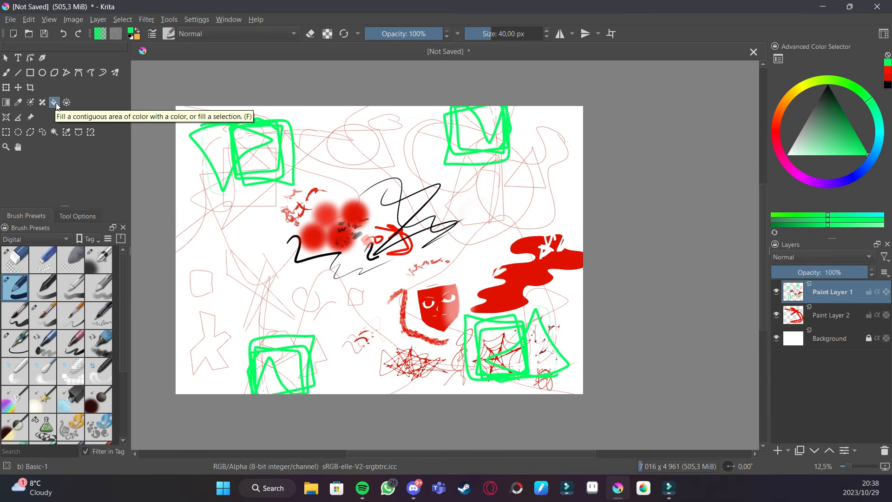
click(876, 152)
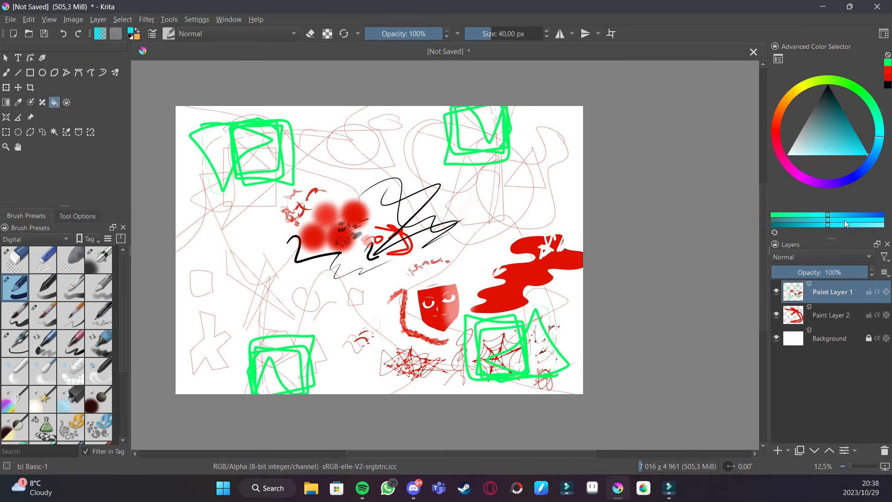
click(830, 346)
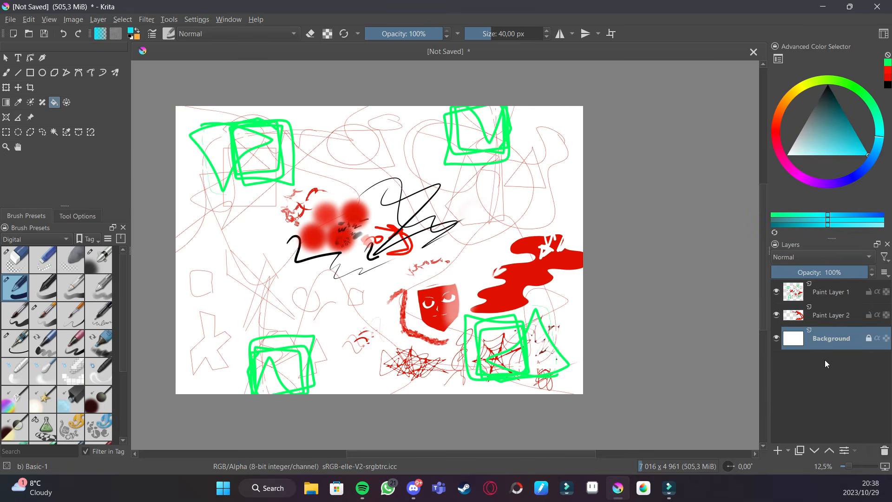
click(777, 450)
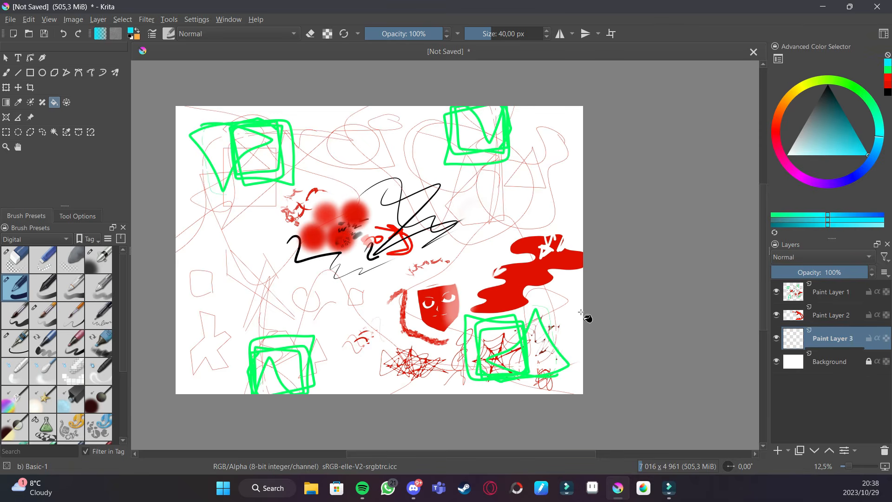
click(581, 312)
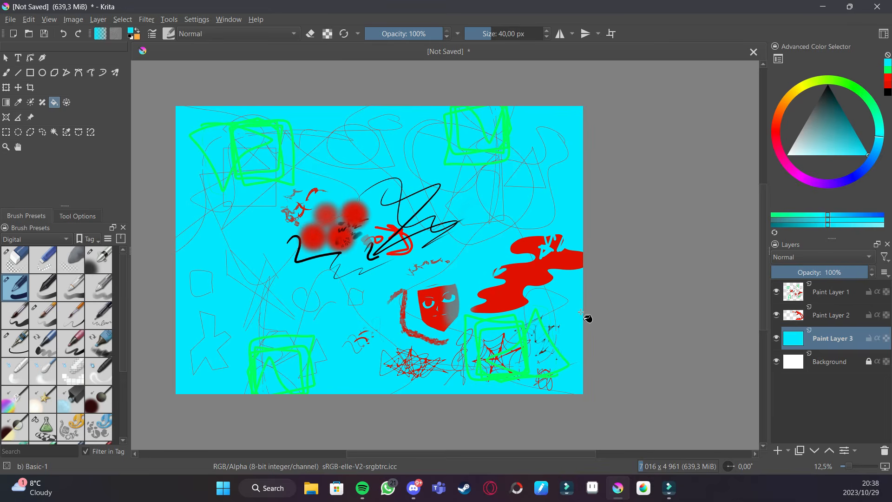
key(ctrl+z)
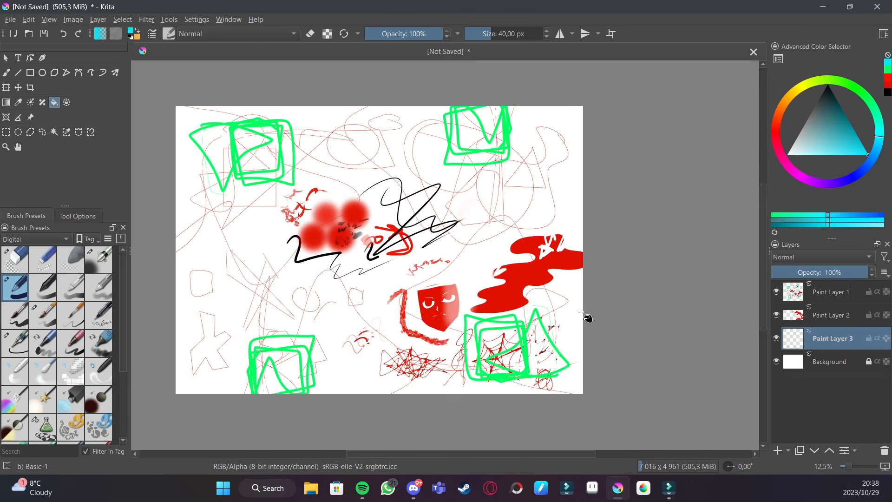
- Turn on soft proofing and delete the new empty paint layer
key(ctrl+y)
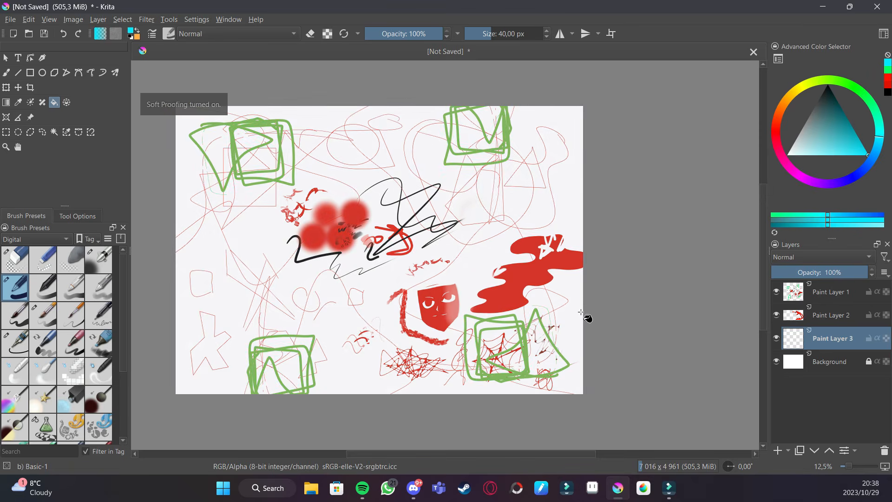
key(shift+Delete)
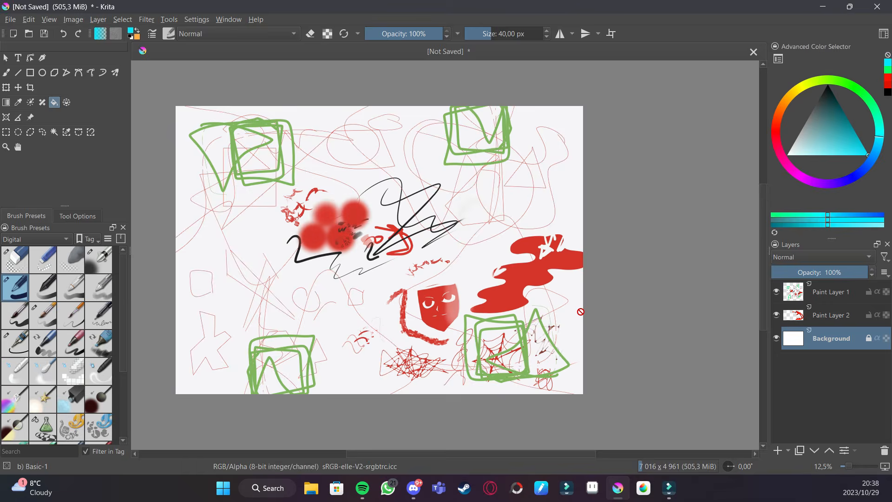
- Toggle the out-of-gamut warning on and off and step through undo and redo
key(ctrl+shift+y)
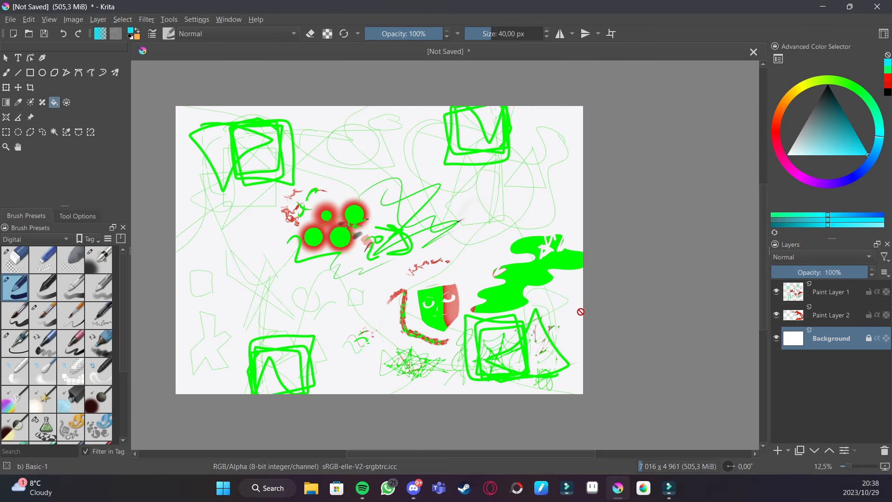
key(ctrl+z)
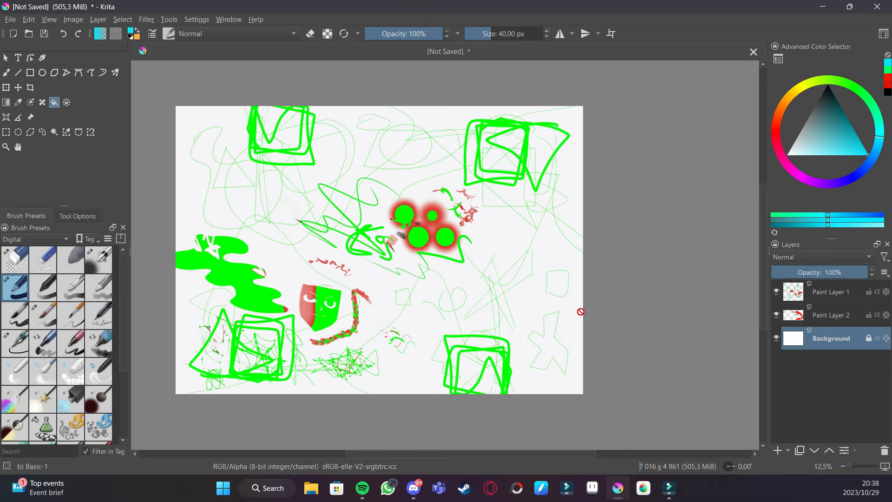
key(ctrl+shift+y)
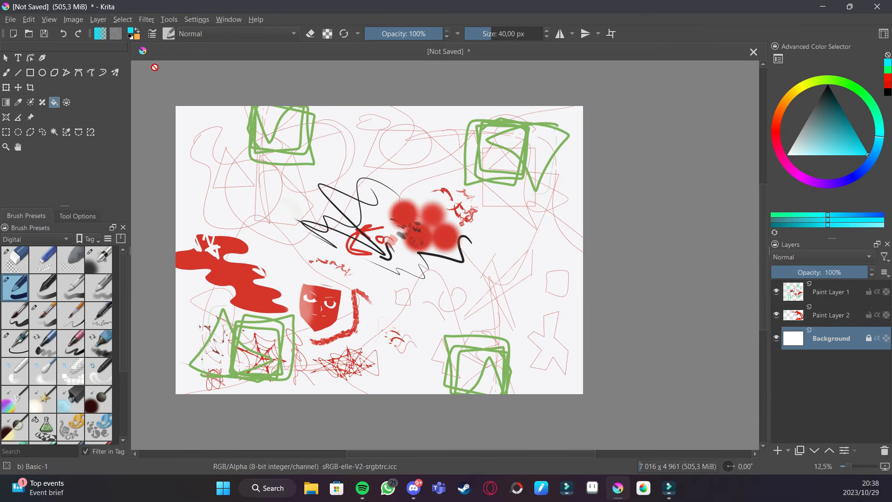
key(ctrl+z)
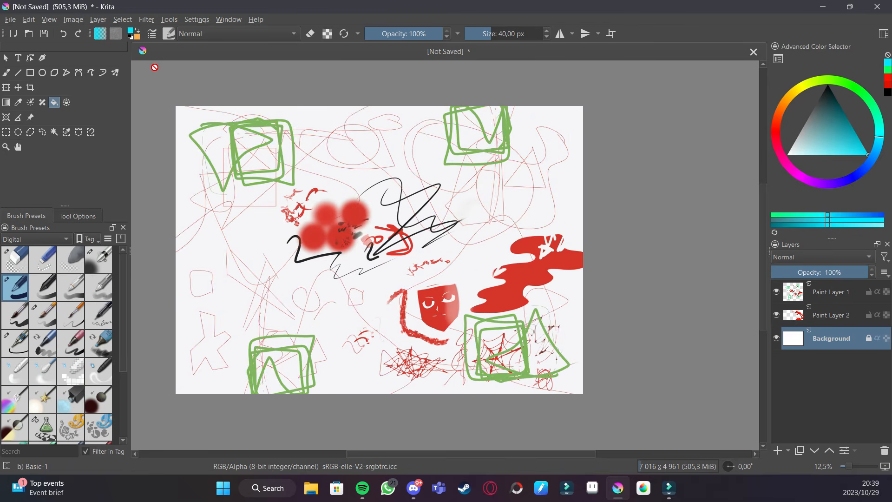
key(ctrl+shift+z)
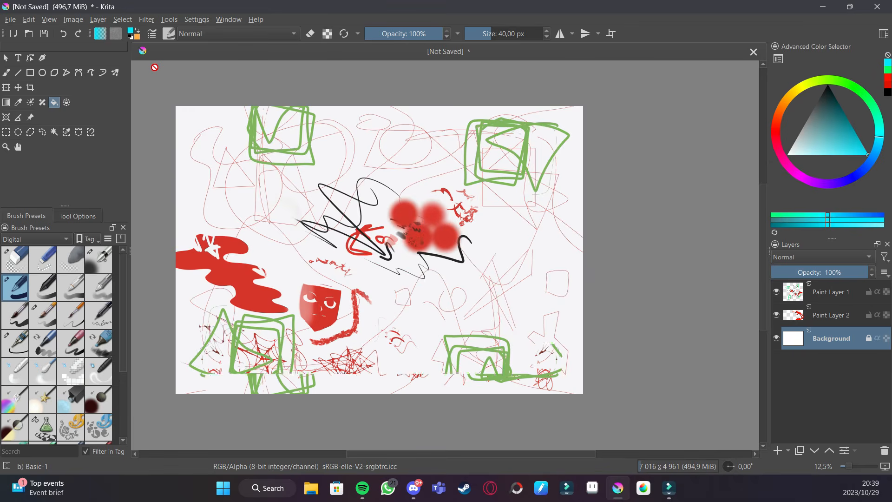
key(ctrl+z)
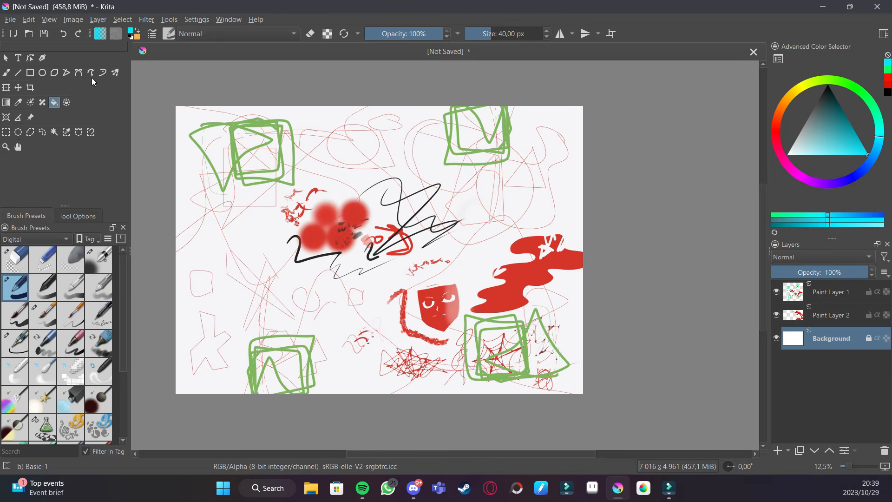
- Open the Save As dialog and cancel it
key(ctrl+s)
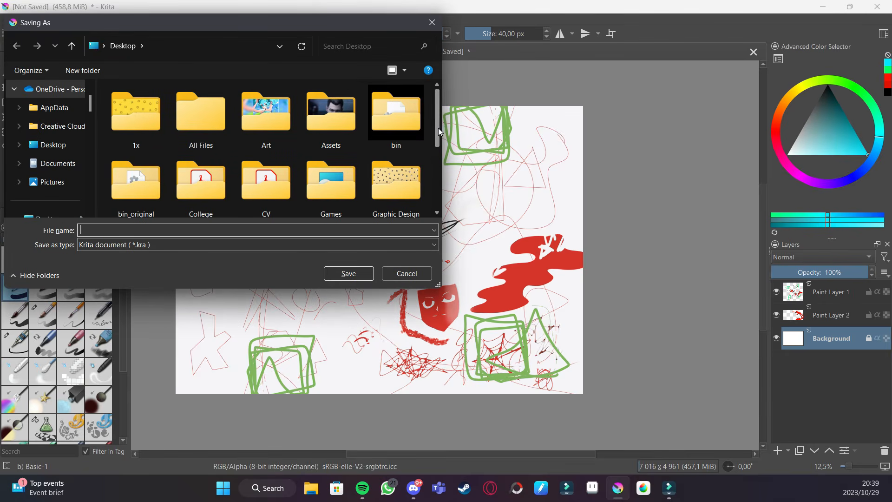
click(407, 274)
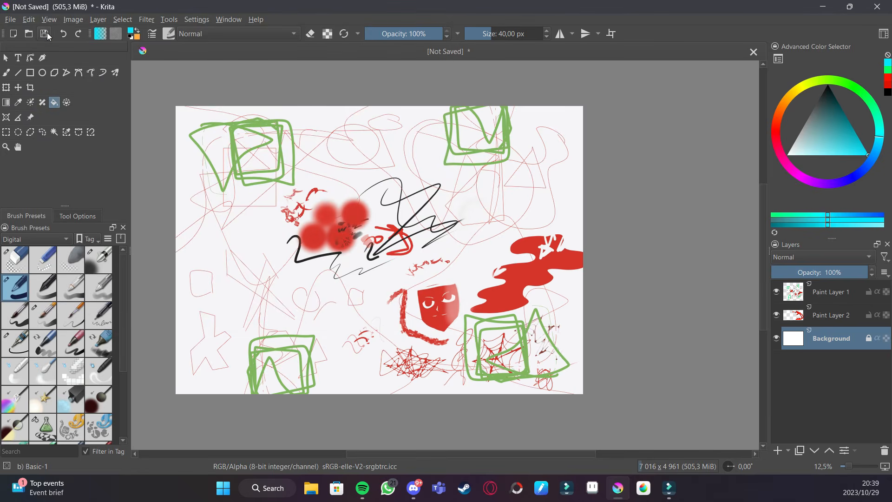
- Try the Enclose and Fill tool on the background, then on Paint Layer 2
click(68, 103)
click(273, 255)
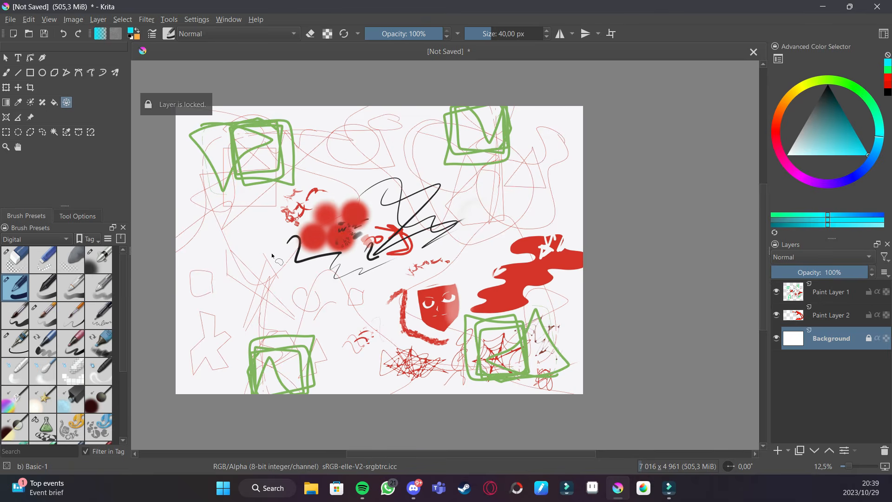
click(786, 315)
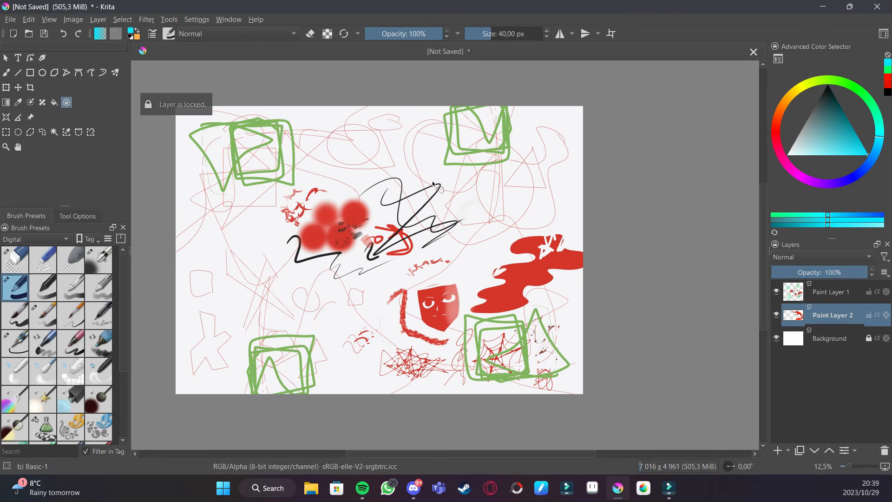
mouse_move(344, 189)
mouse_down()
mouse_move(372, 220)
mouse_move(346, 196)
mouse_up()
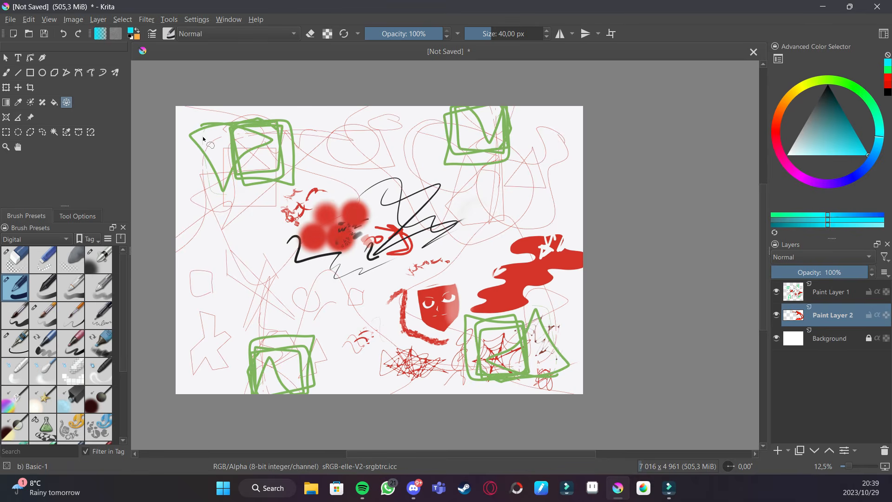
- Drop an image file onto the canvas and insert it as a reference image with the Reference Images tool
click(6, 132)
click(31, 117)
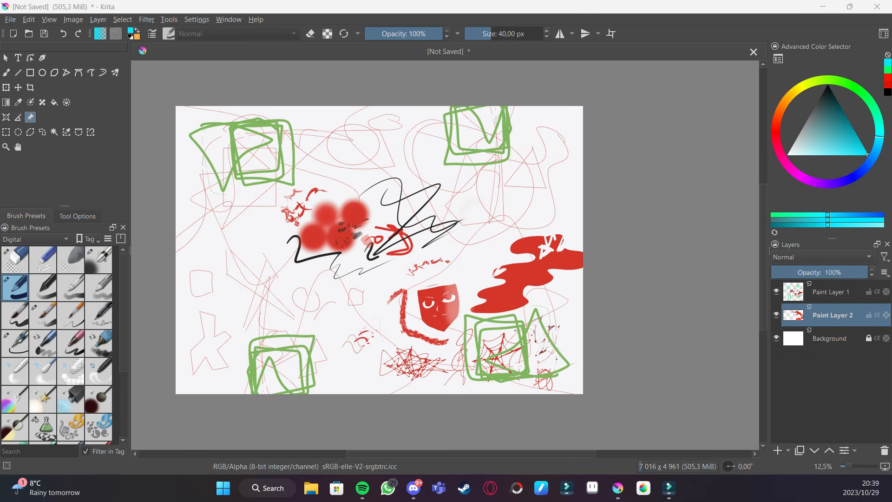
drag(166, 85, 612, 248)
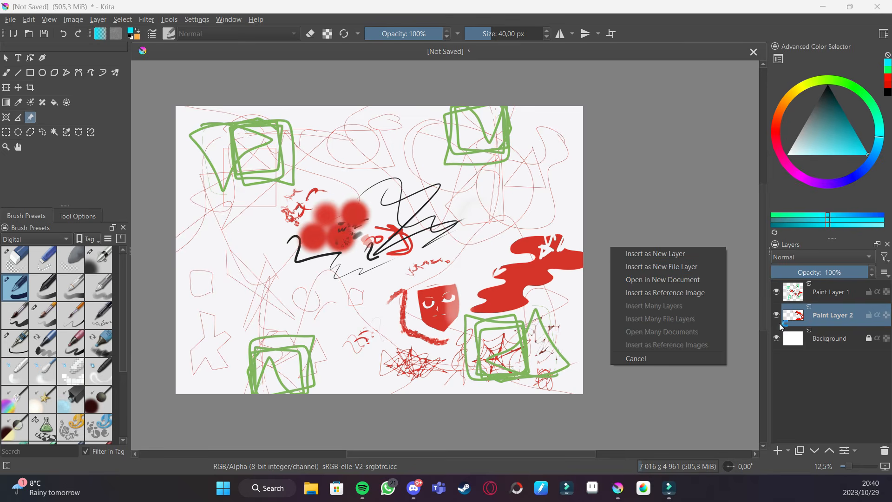
click(685, 292)
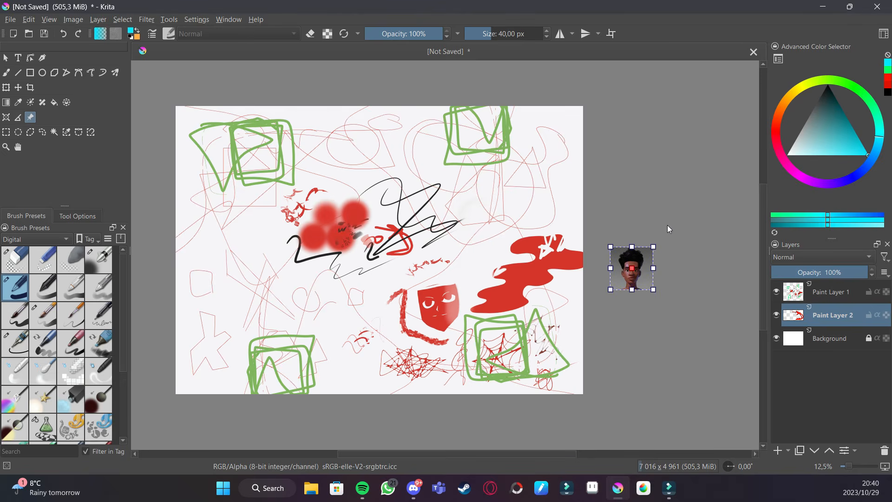
- Enlarge the reference image and place it beside the canvas on the right
drag(660, 248, 743, 89)
drag(542, 209, 499, 240)
drag(654, 269, 629, 216)
drag(672, 143, 688, 131)
drag(667, 183, 667, 229)
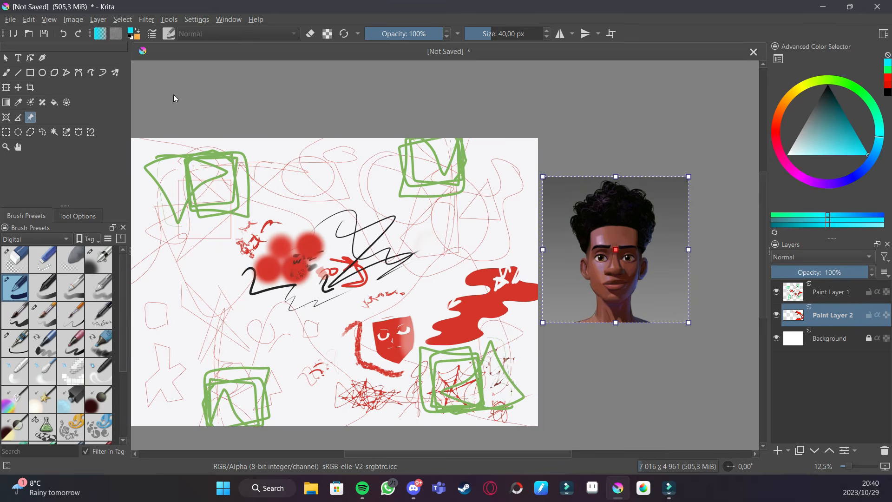
- Delete the reference image, then undo the deletion
click(7, 118)
click(30, 118)
key(Delete)
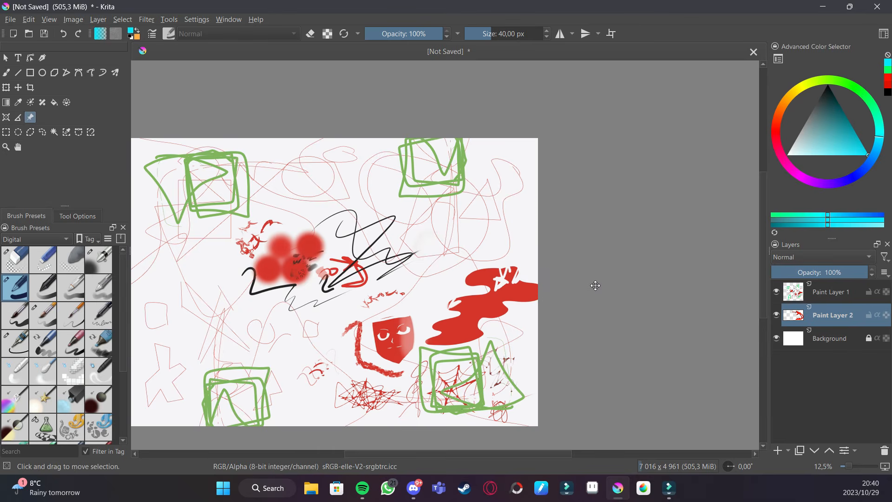
key(ctrl+z)
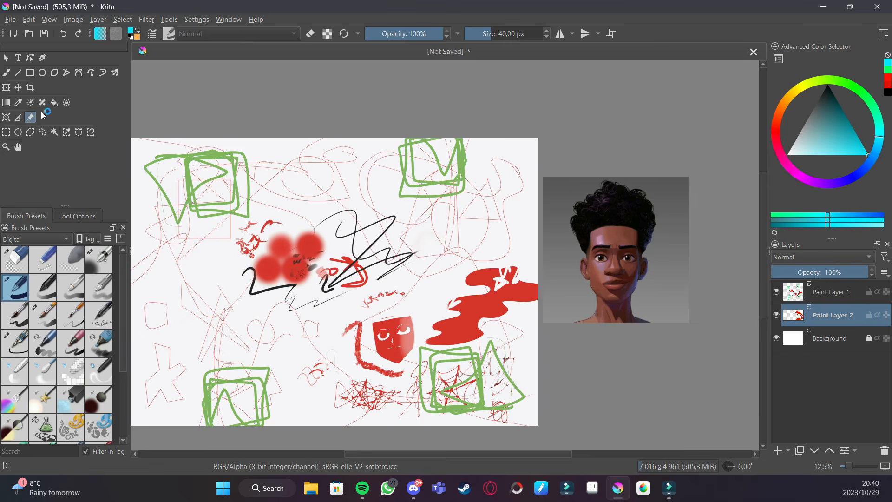
- Shift the reference image slightly further to the right of the canvas
click(626, 246)
drag(626, 247, 657, 238)
- Draw a rectangular selection around the red blobs and black strokes on Paint Layer 2
key(ctrl+r)
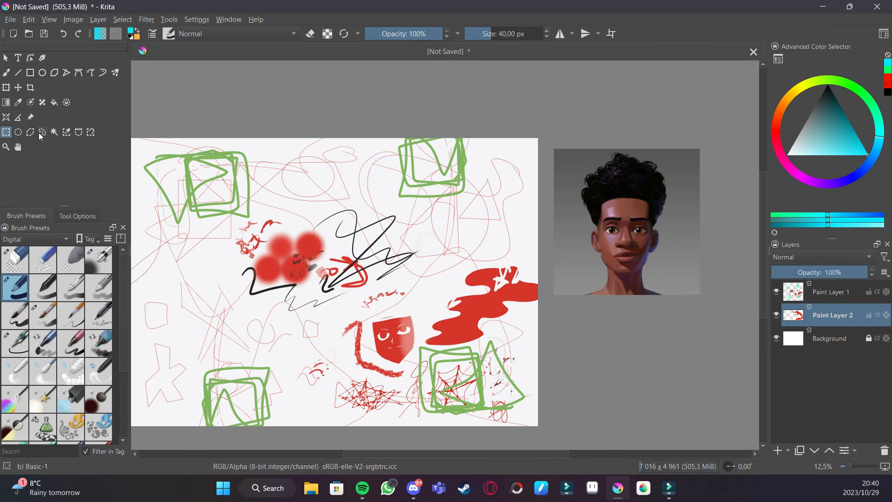
drag(228, 197, 352, 319)
key(m)
key(m)
click(19, 148)
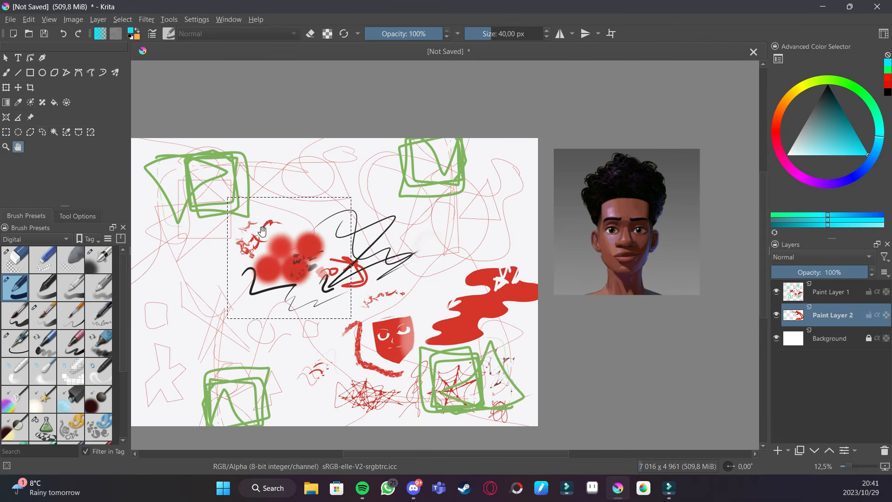
drag(292, 242, 321, 241)
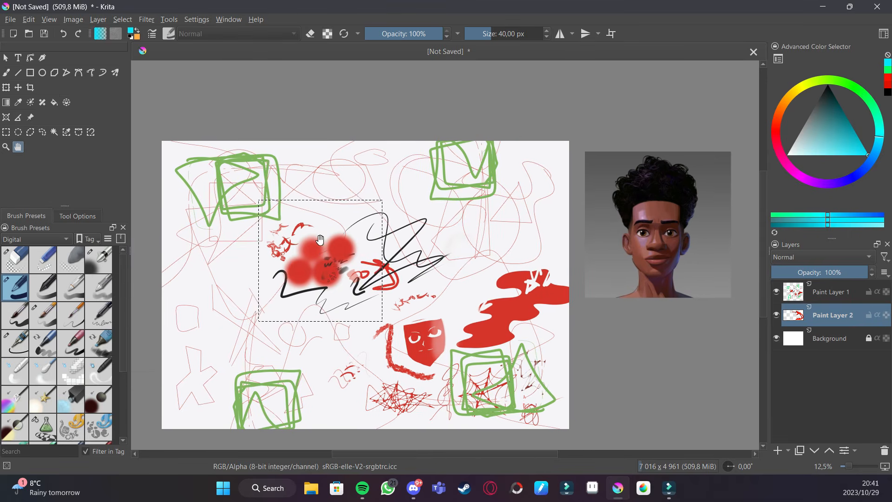
- Move the selected strokes up and left with the Move tool, then undo the move
click(20, 88)
mouse_move(348, 255)
mouse_down()
mouse_move(371, 262)
mouse_move(469, 235)
mouse_move(458, 261)
mouse_move(367, 232)
mouse_move(291, 225)
mouse_up()
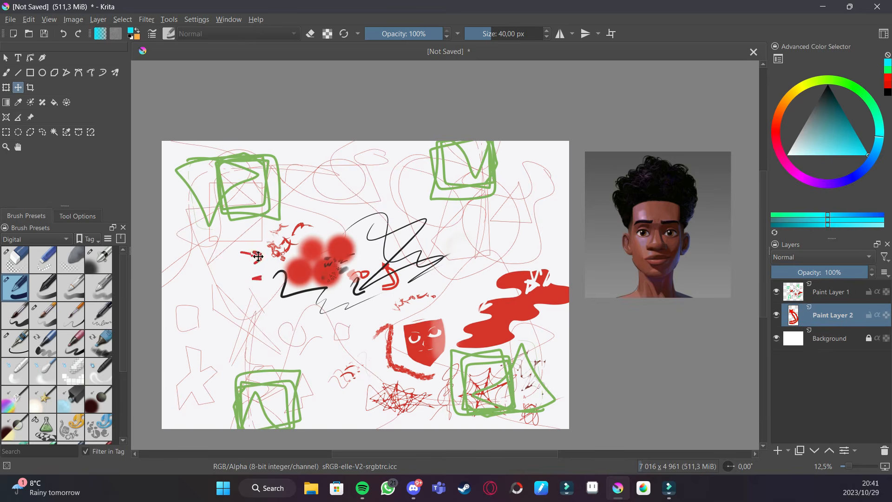
key(ctrl+z)
key(ctrl+z)
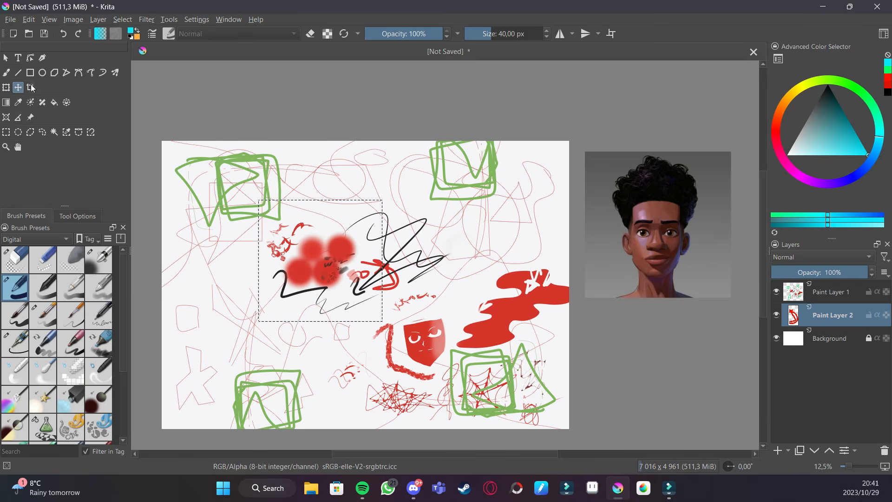
- Try moving and scaling the selection with the Transform tool, undoing each change
click(6, 87)
mouse_move(337, 267)
mouse_down()
mouse_move(393, 237)
mouse_move(341, 239)
mouse_up()
drag(324, 173, 362, 262)
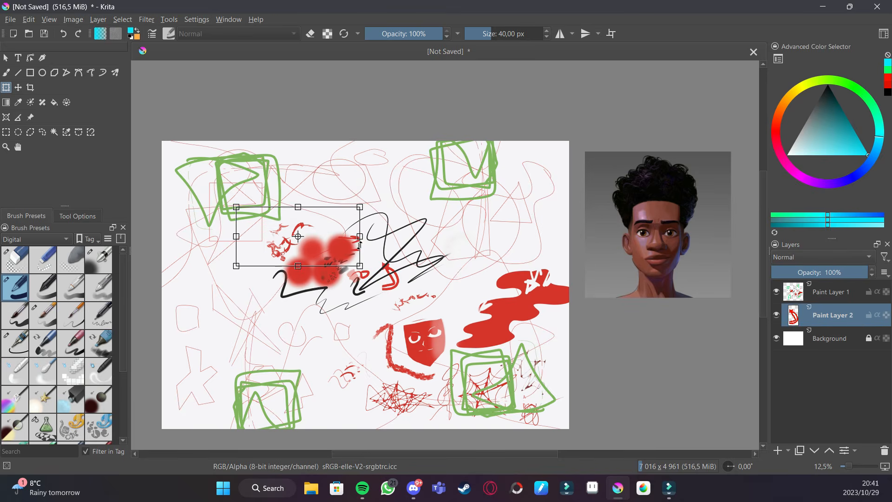
key(ctrl+z)
key(ctrl+z)
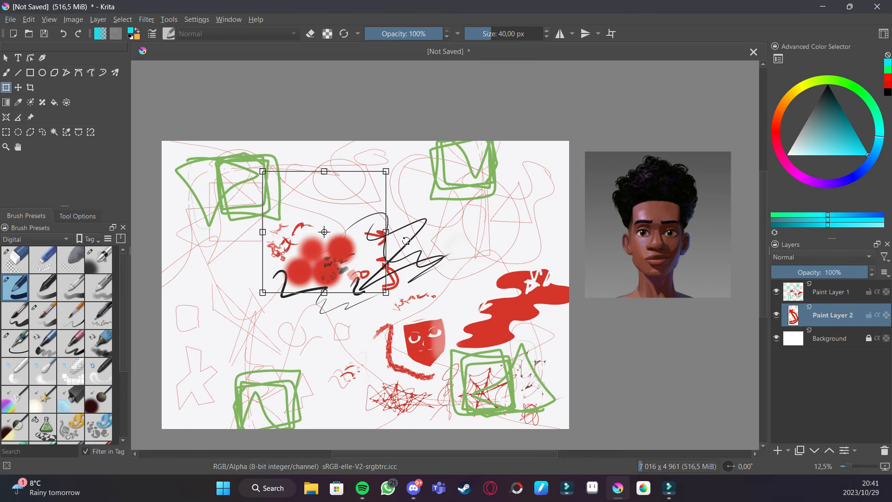
mouse_move(382, 322)
mouse_down()
mouse_move(428, 357)
mouse_move(469, 365)
mouse_move(456, 365)
mouse_move(478, 350)
mouse_move(446, 298)
mouse_move(475, 302)
mouse_up()
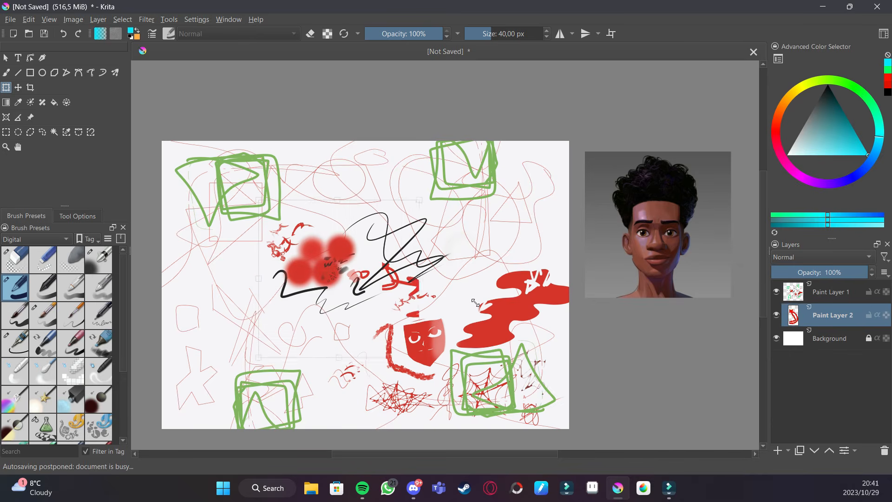
key(ctrl+z)
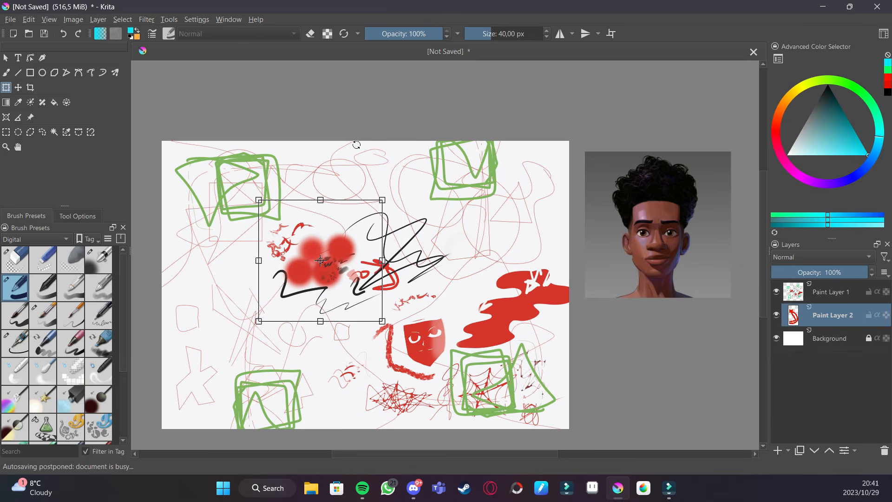
- Make a polygonal selection around the red blobs and black strokes with the Polygonal Selection tool
click(7, 132)
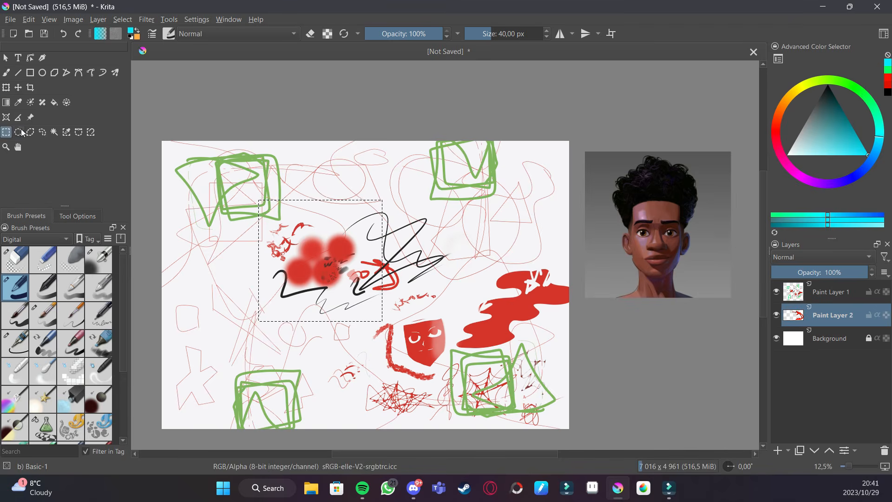
drag(384, 192, 501, 316)
click(30, 132)
click(324, 178)
click(266, 217)
click(278, 299)
click(320, 306)
click(389, 316)
click(323, 178)
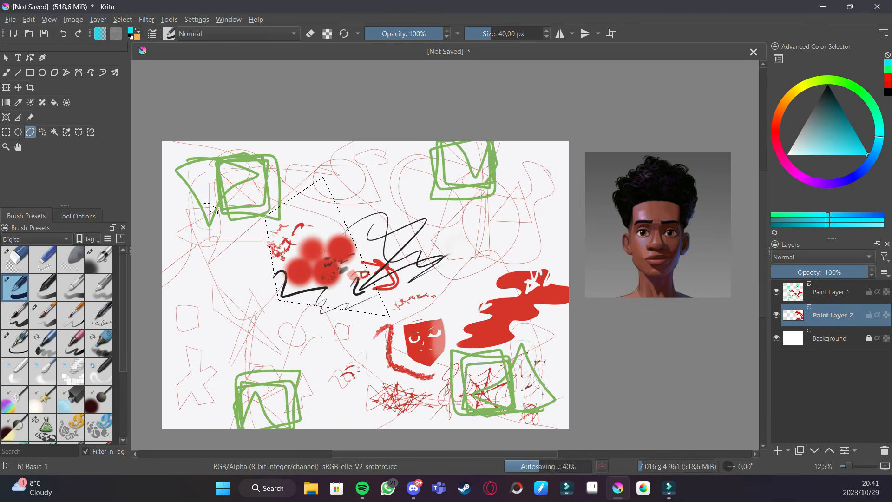
- Replace it with a large elliptical selection around the central drawings
click(42, 132)
mouse_move(396, 196)
mouse_down()
mouse_move(281, 179)
mouse_move(297, 346)
mouse_move(447, 284)
mouse_move(370, 177)
mouse_up()
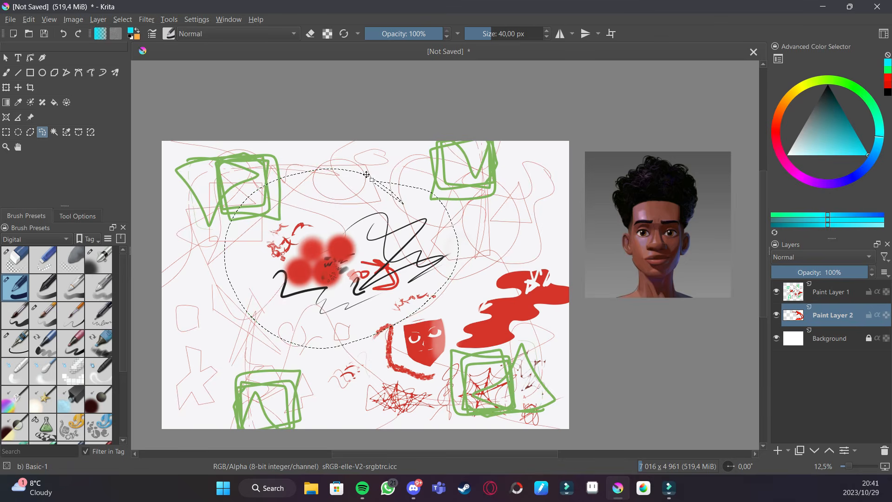
- Select a contiguous area of Paint Layer 2 with the Contiguous Selection tool
click(54, 132)
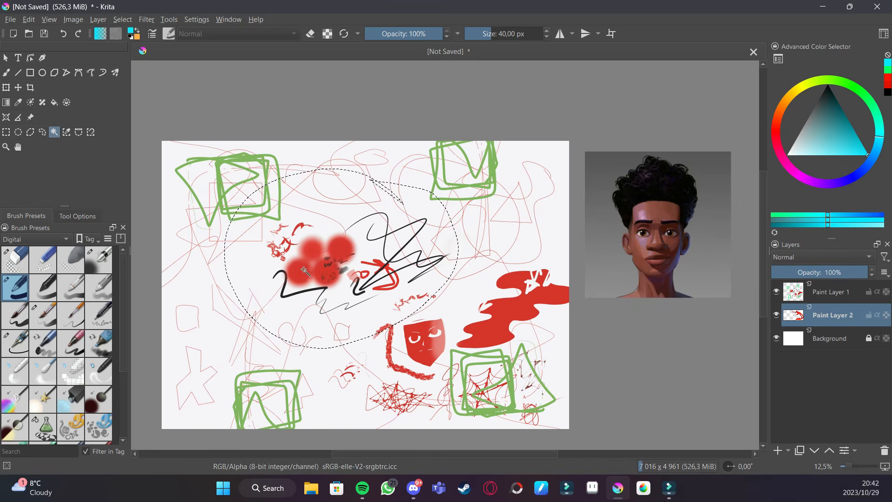
click(224, 196)
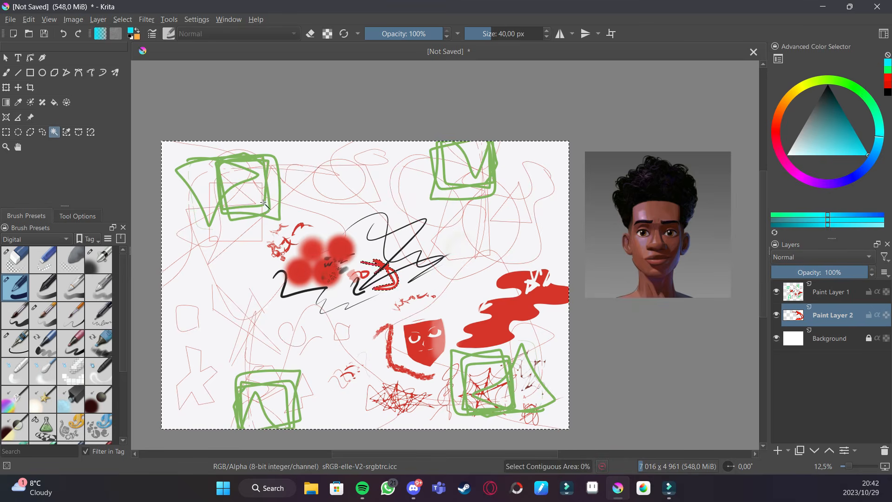
- Switch to Paint Layer 1 and select part of a red blob with the Contiguous Selection tool
click(815, 292)
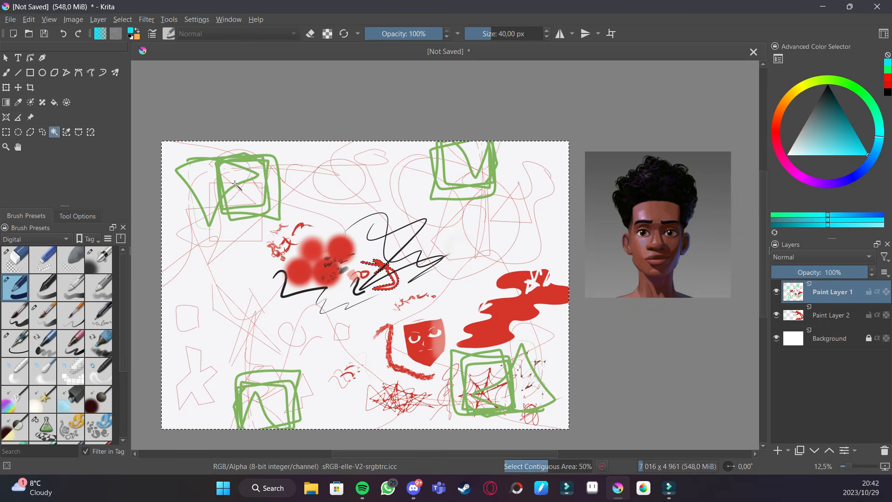
click(302, 271)
drag(327, 262, 369, 243)
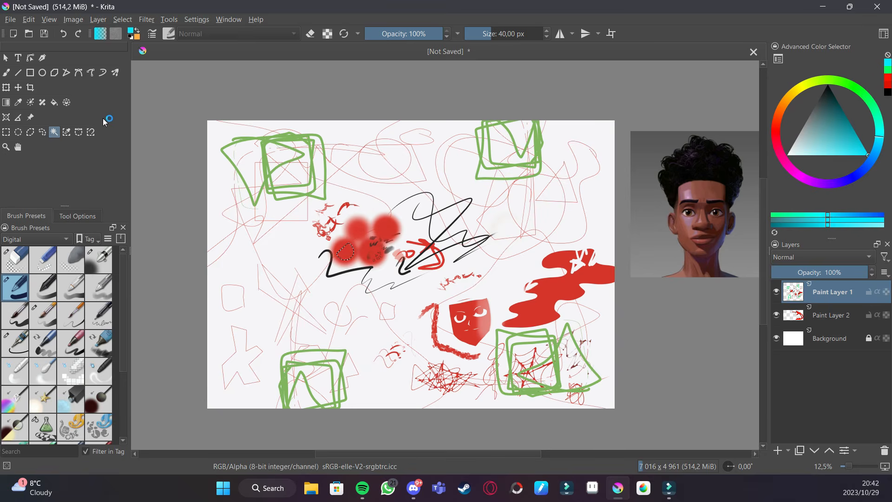
- Zoom in on the selected blob area with the Zoom tool and zoom back out
click(6, 148)
click(422, 218)
click(435, 227)
drag(480, 239, 439, 191)
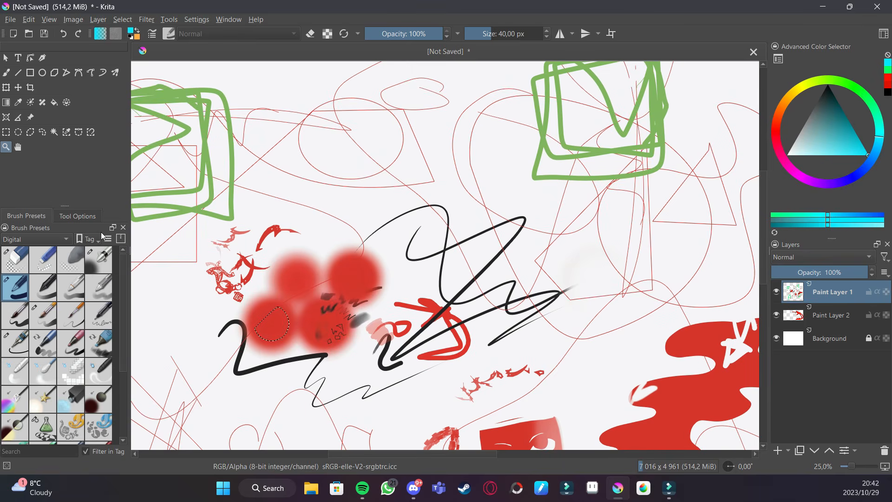
key(ctrl+minus)
key(ctrl+plus)
key(ctrl+minus)
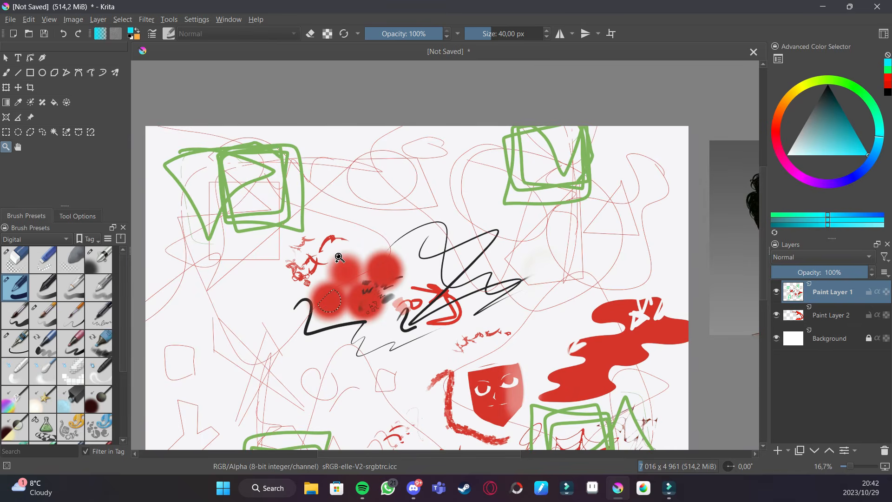
drag(374, 252, 329, 249)
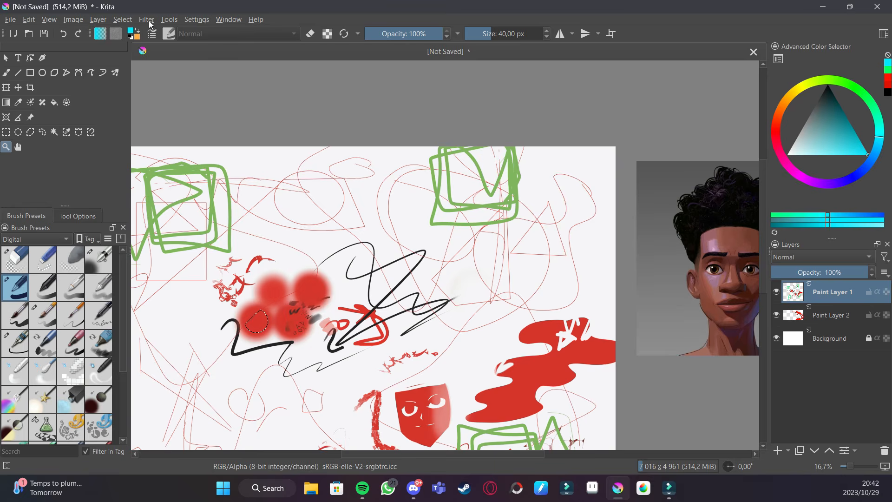
click(28, 20)
mouse_move(10, 19)
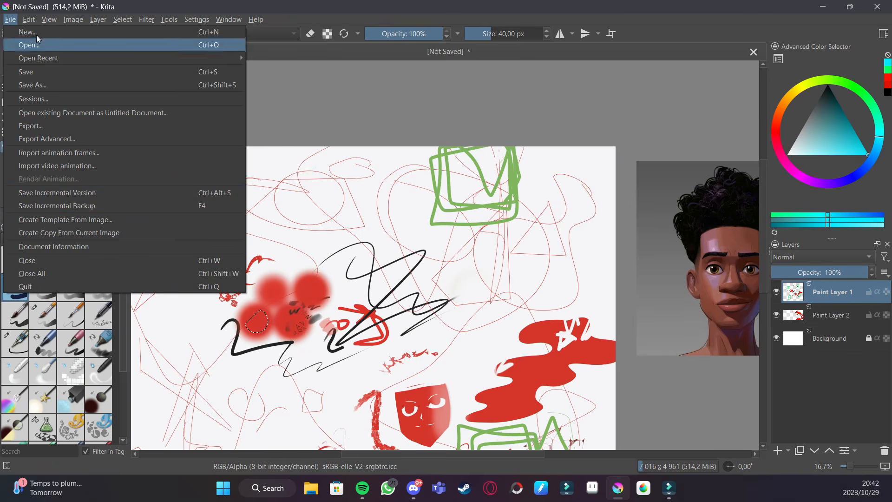
click(315, 7)
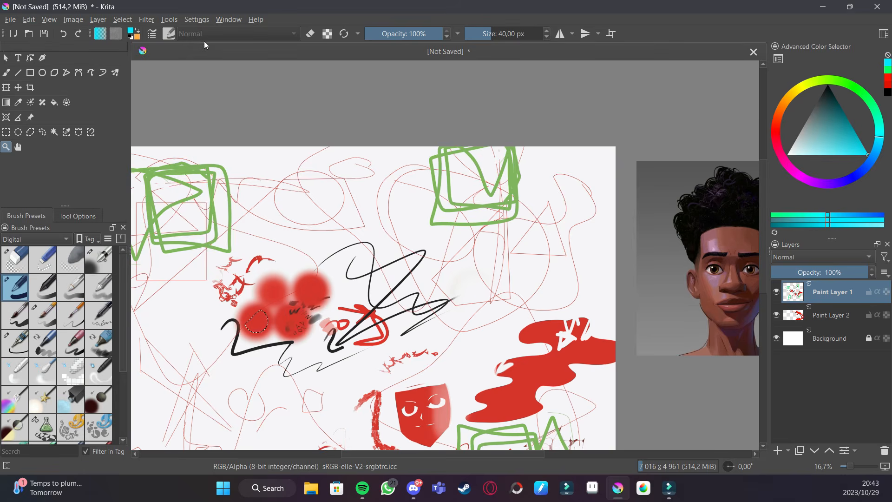
- Open the Configure Krita settings dialog
click(198, 18)
mouse_move(228, 19)
mouse_move(194, 21)
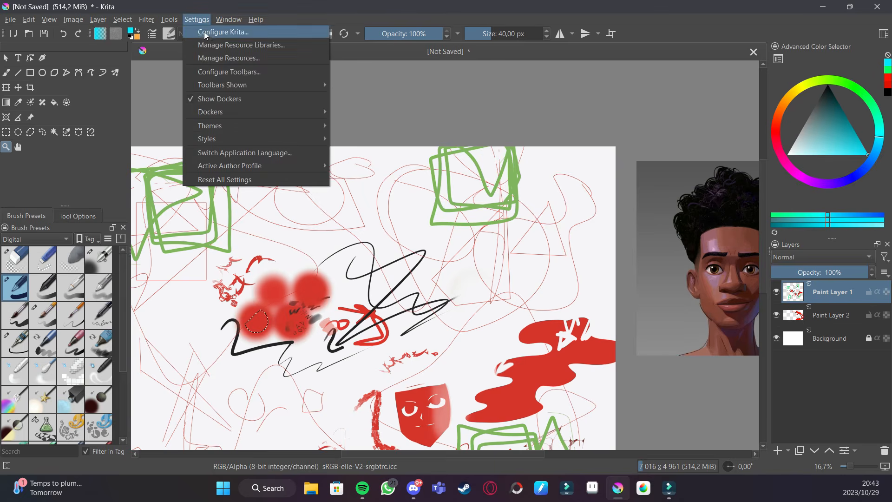
mouse_move(240, 80)
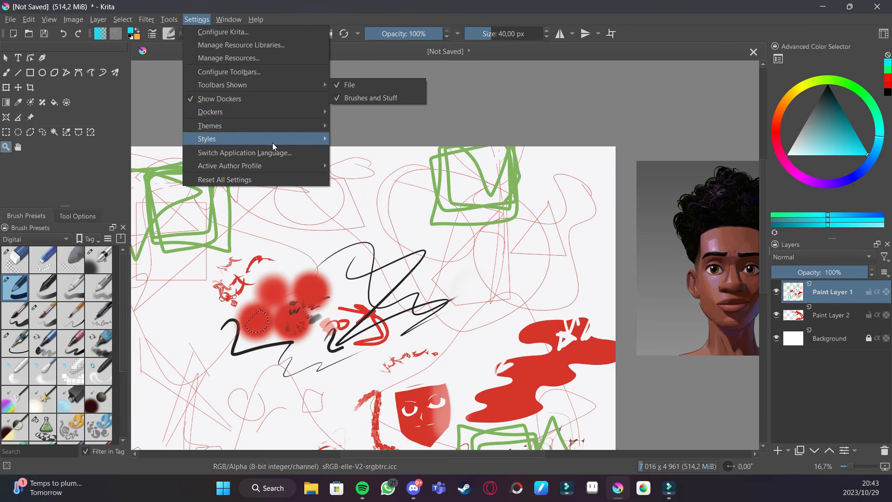
click(271, 28)
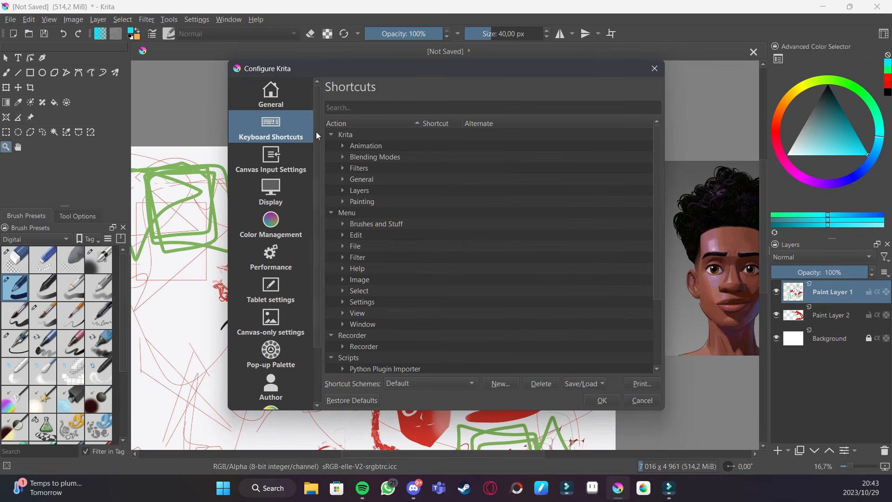
- Browse the Color Management, Performance, Tablet settings and General pages of the settings dialog
click(294, 233)
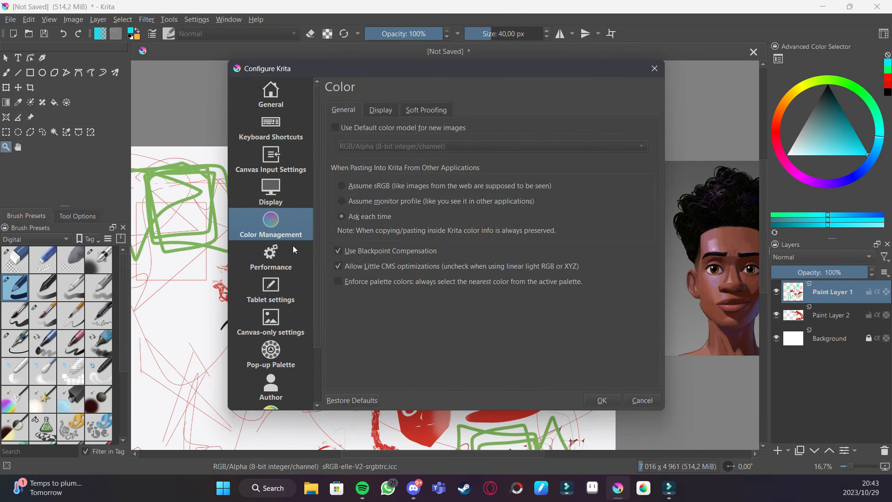
click(382, 109)
click(357, 113)
click(272, 269)
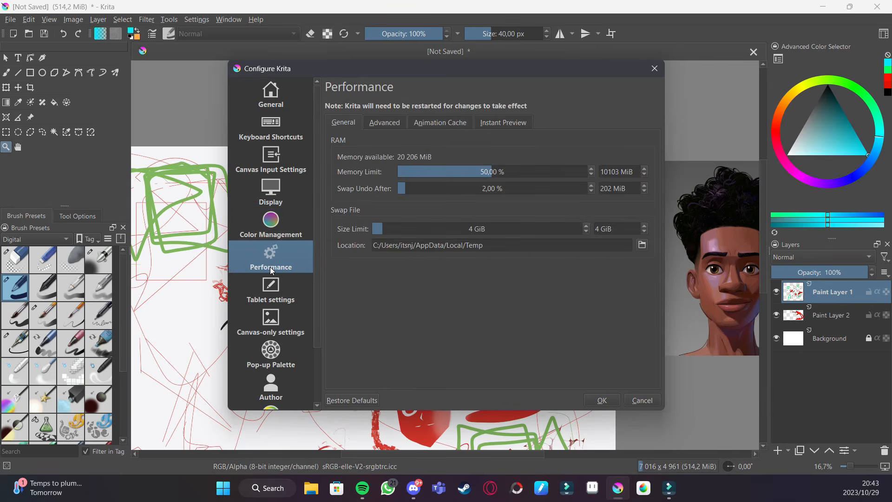
click(274, 290)
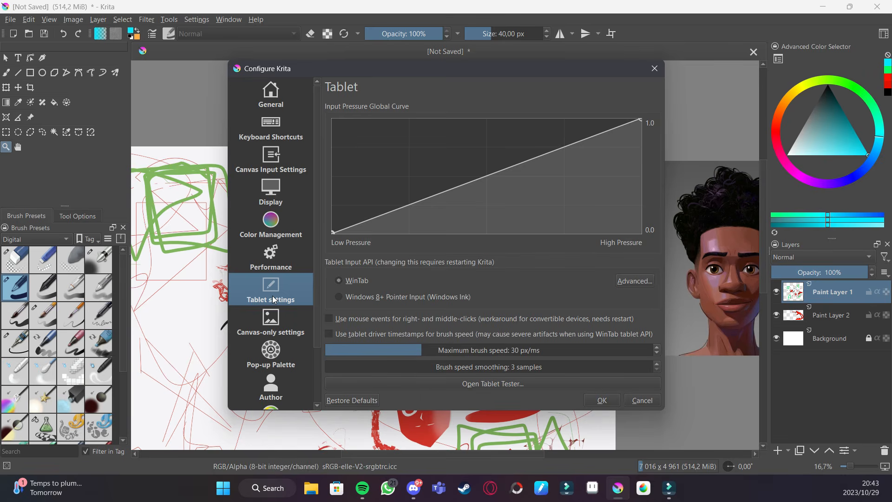
click(290, 252)
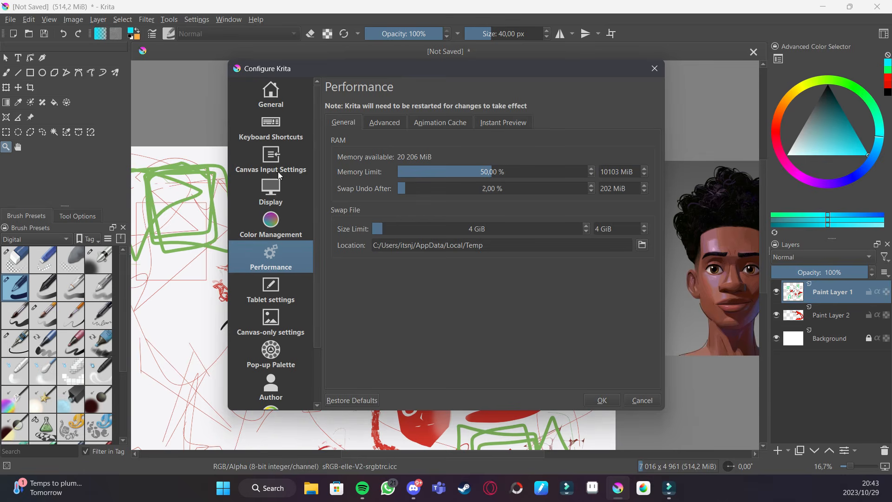
click(285, 134)
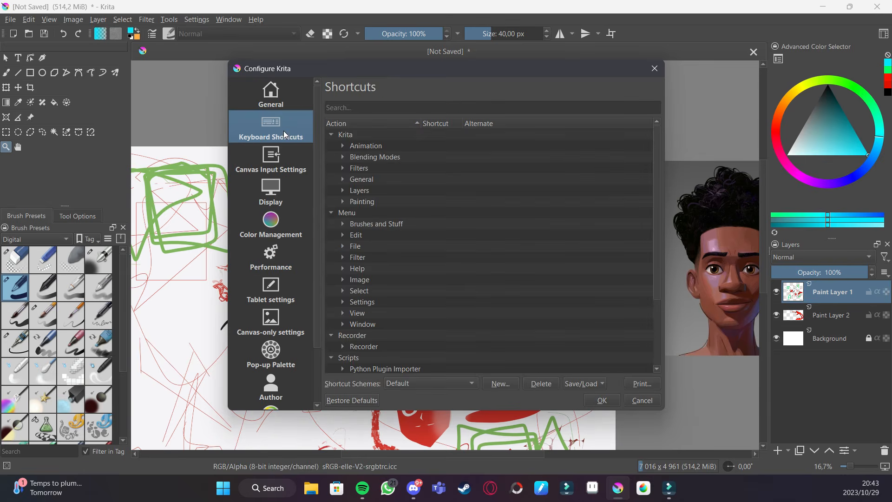
click(295, 82)
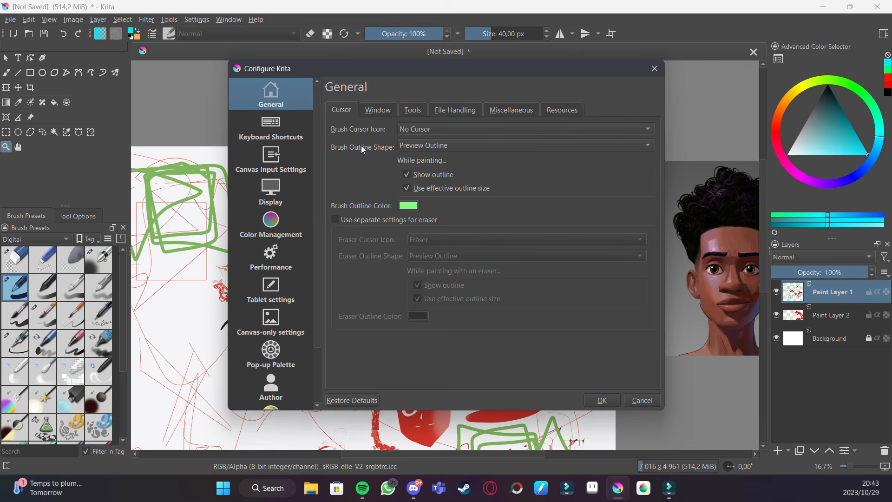
- Open the Brush Cursor Icon list and choose No Cursor
click(419, 131)
click(420, 142)
click(422, 133)
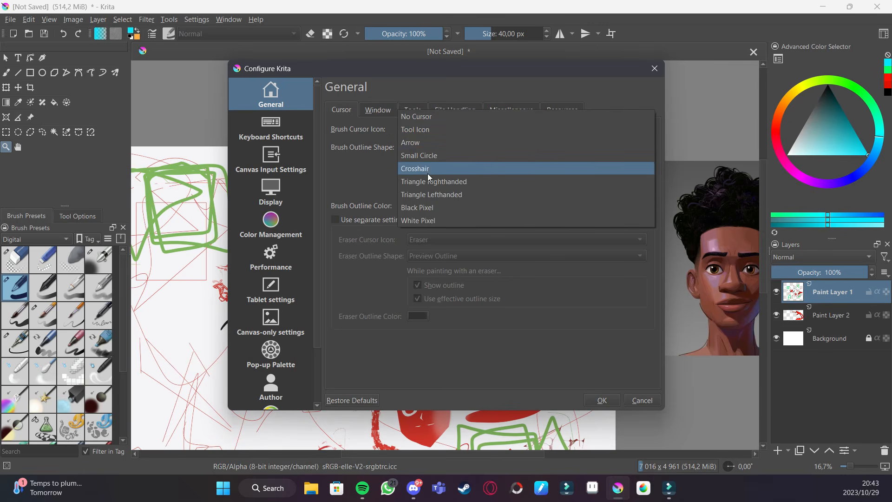
click(414, 120)
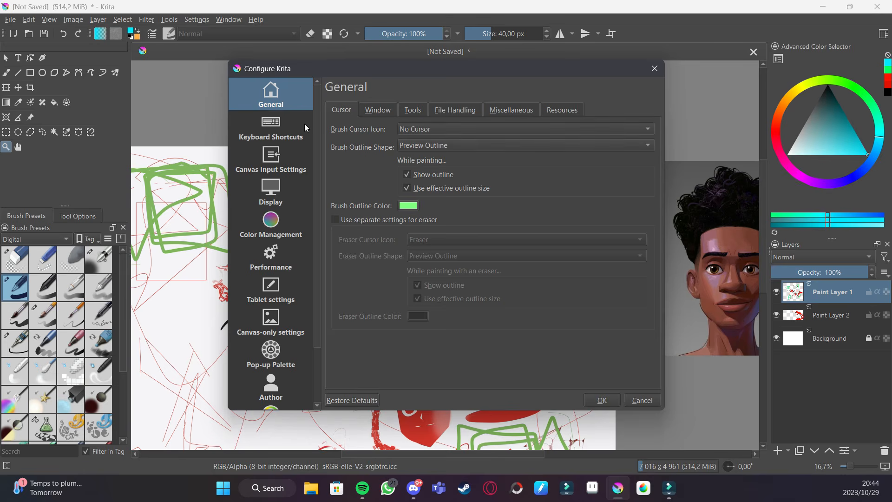
- Open the Keyboard Shortcuts page and search the shortcut list for flip and canvas actions
click(285, 124)
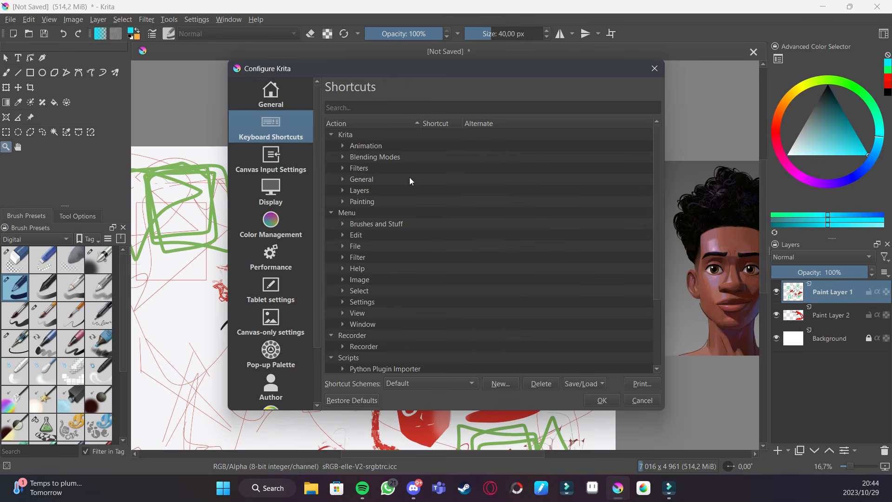
scroll(409, 178, down, 3)
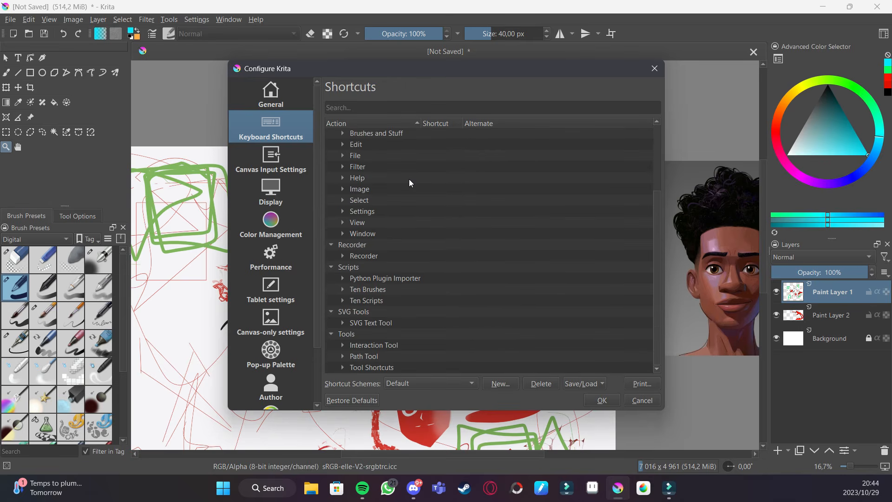
scroll(429, 190, up, 3)
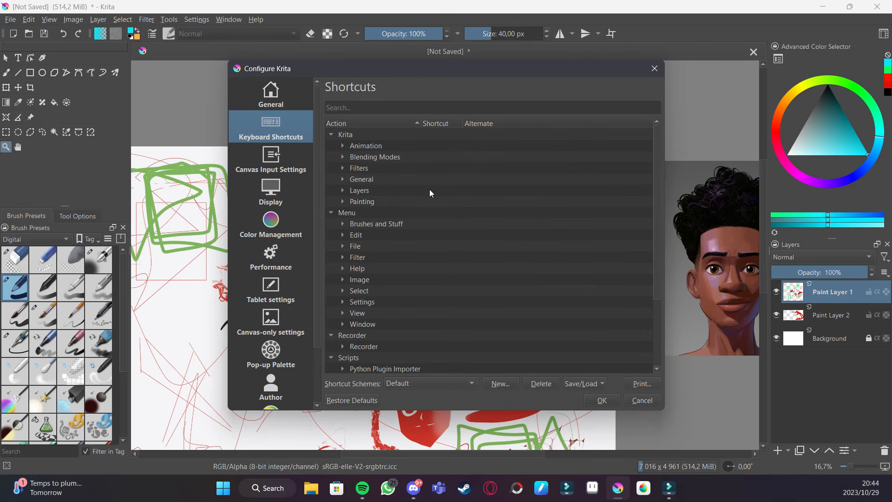
click(408, 108)
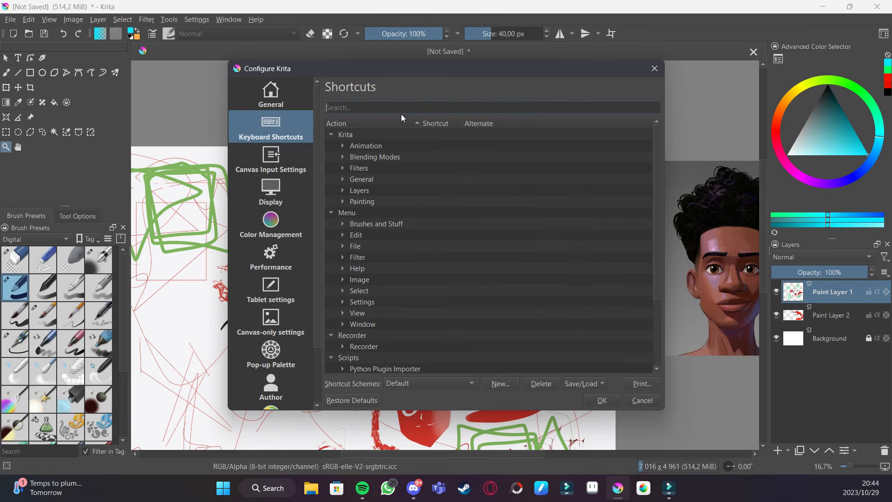
text(flip)
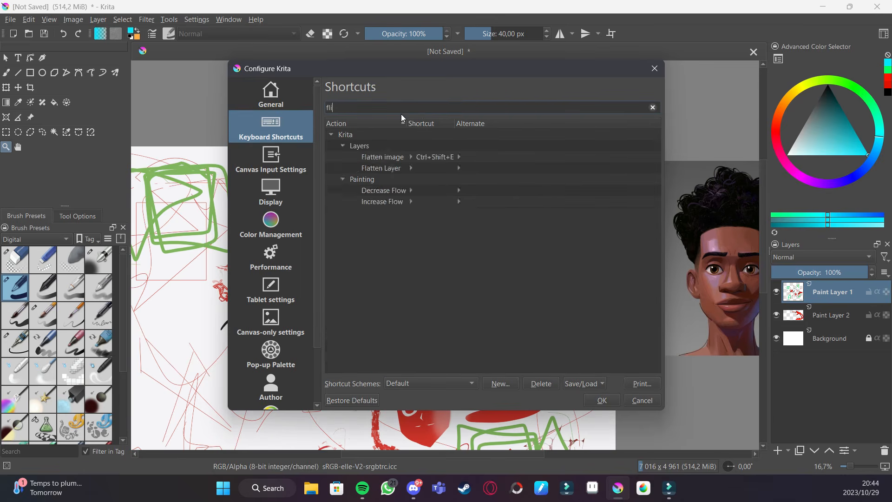
key(BackSpace)
key(BackSpace)
key(BackSpace)
key(BackSpace)
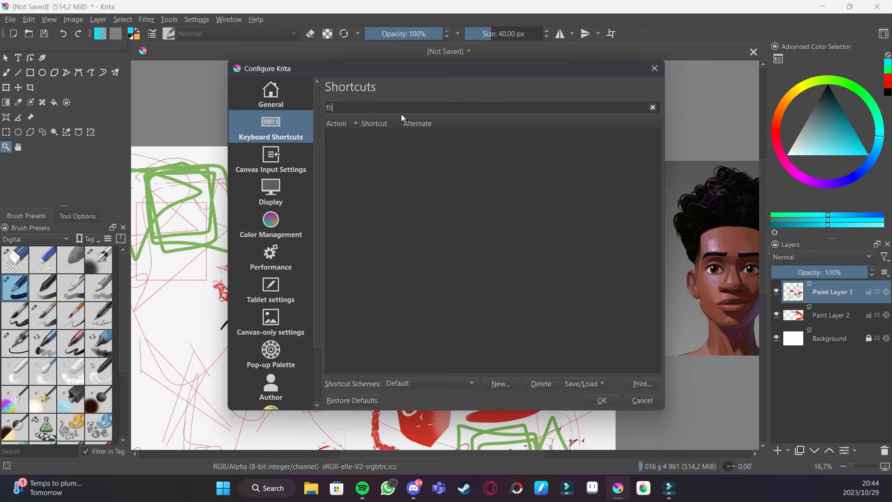
text(canvas)
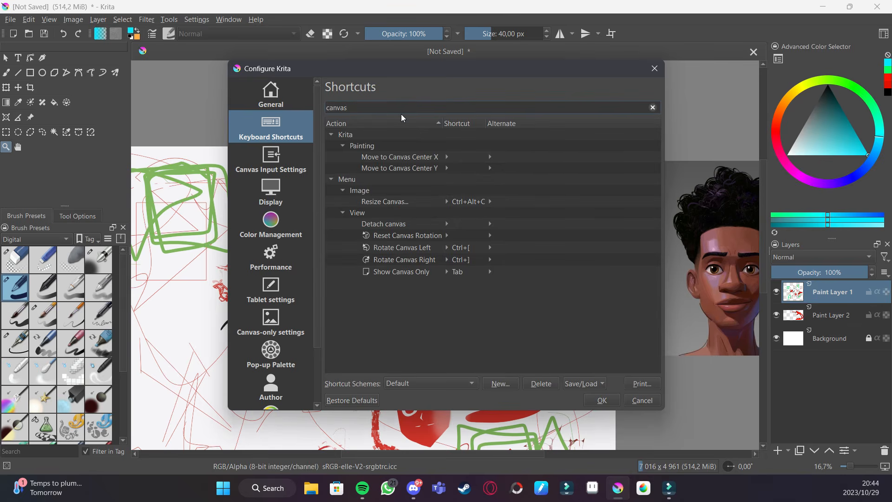
key(BackSpace)
key(BackSpace)
key(BackSpace)
key(BackSpace)
key(BackSpace)
key(BackSpace)
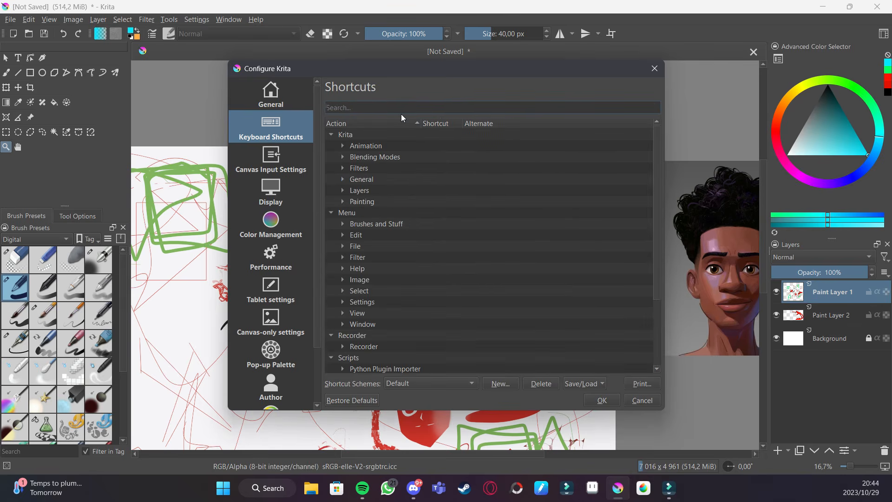
- Search shortcuts for horizon, assign Down to Mirror All Layers Horizontally, and apply the settings
text(horizon)
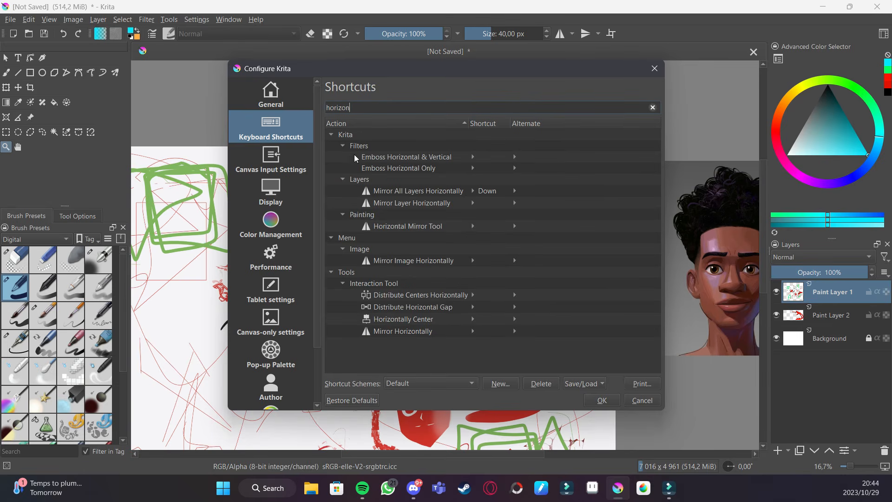
click(473, 192)
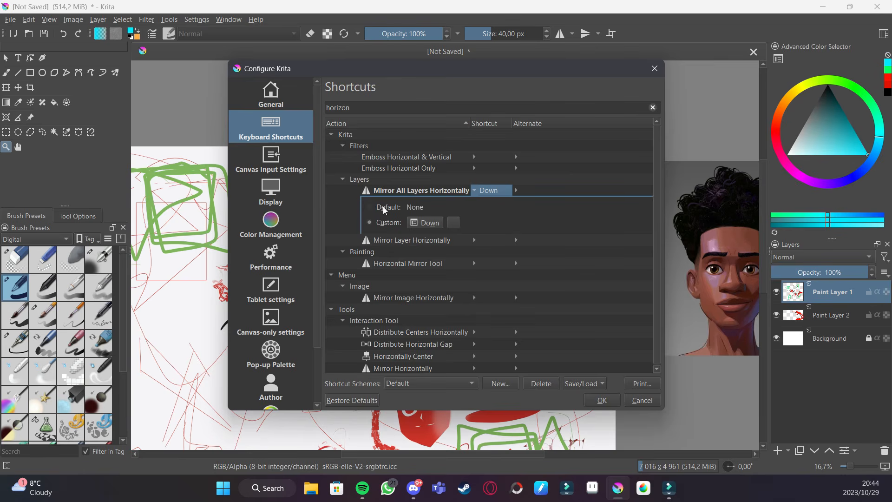
click(424, 225)
key(Down)
click(605, 402)
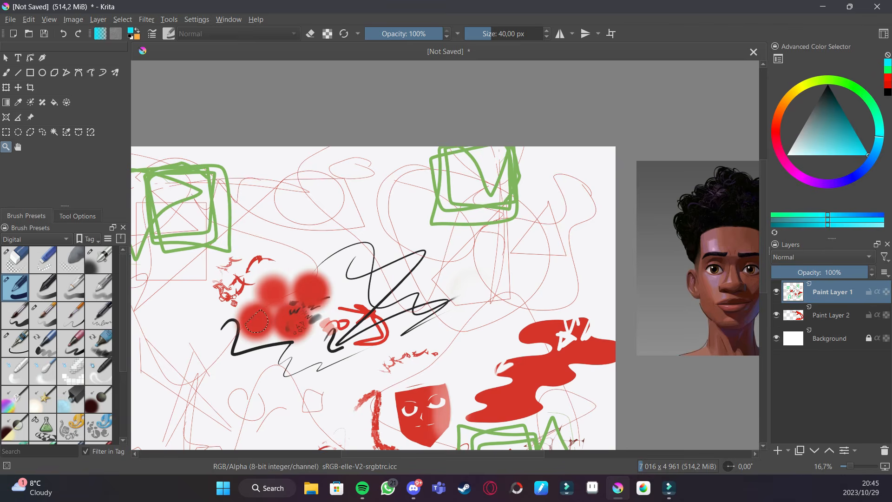
- Reopen the Krita settings, search for hori and assign Up to Mirror Layer Horizontally, reassigning it from Move up
click(168, 21)
mouse_move(197, 19)
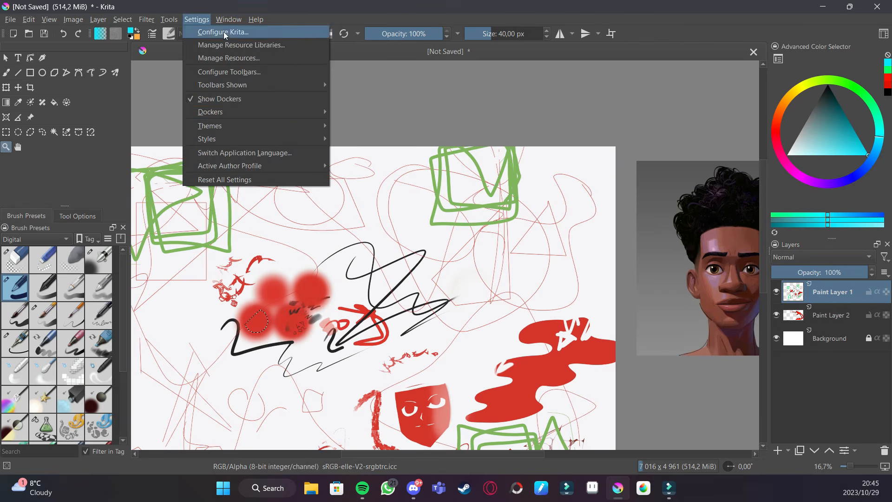
click(240, 50)
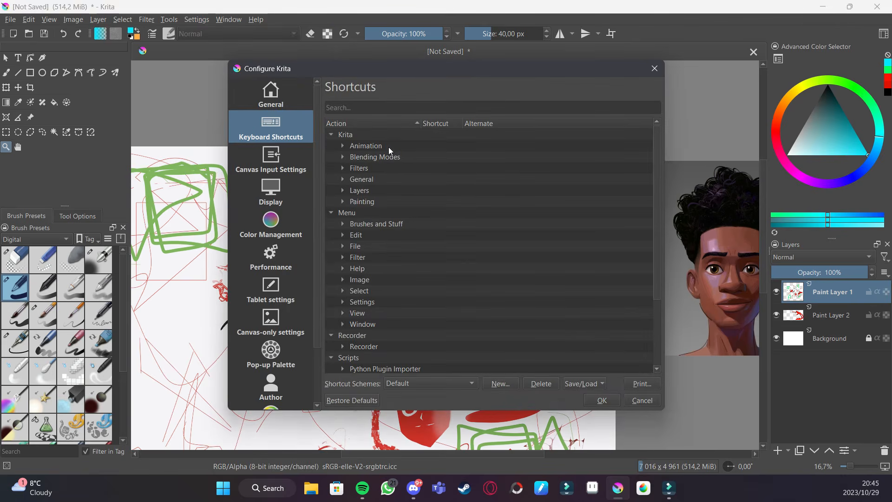
click(390, 106)
text(hori)
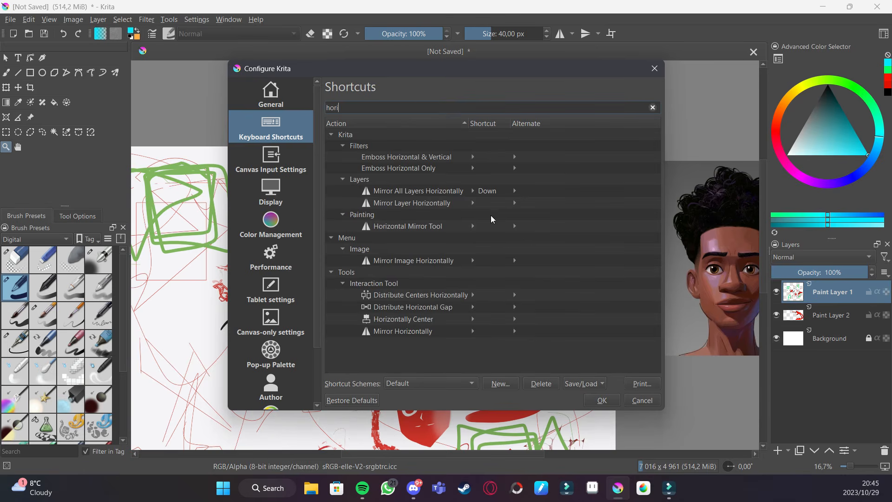
click(473, 202)
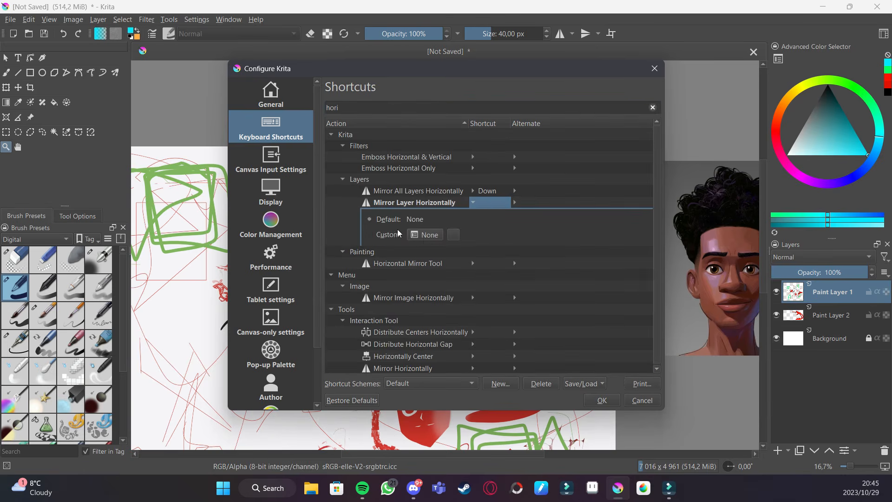
click(418, 235)
key(Up)
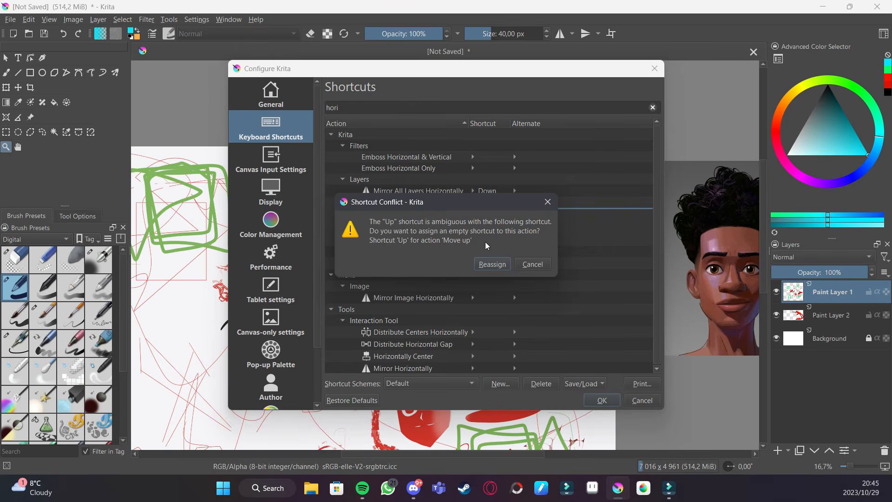
click(498, 263)
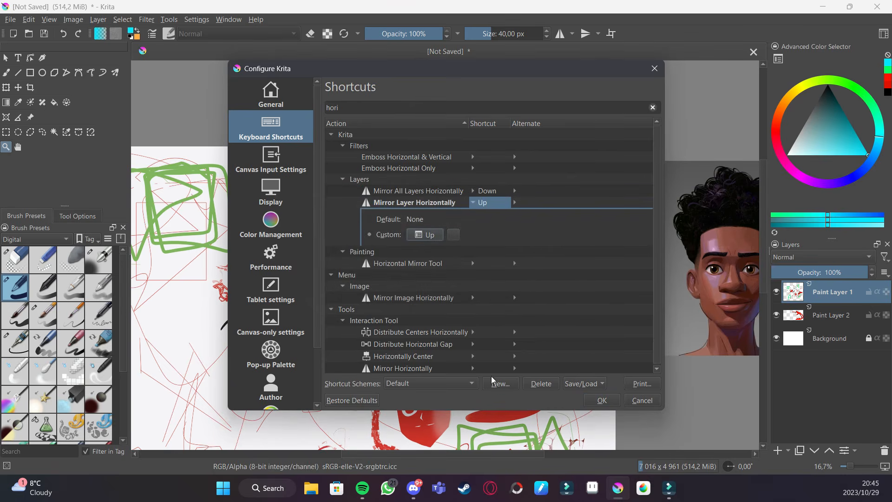
click(601, 400)
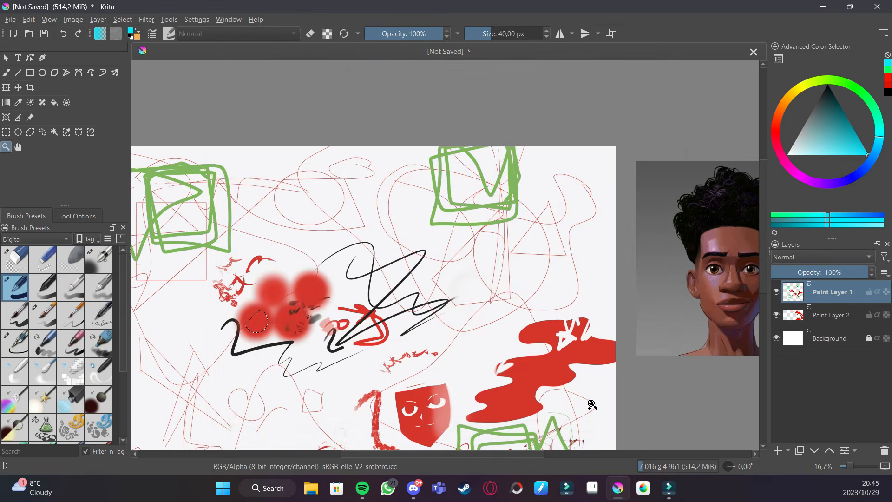
- Try the new Mirror Layer Horizontally shortcut three times and zoom in slightly on the canvas
key(Up)
key(Up)
key(Up)
drag(306, 301, 360, 272)
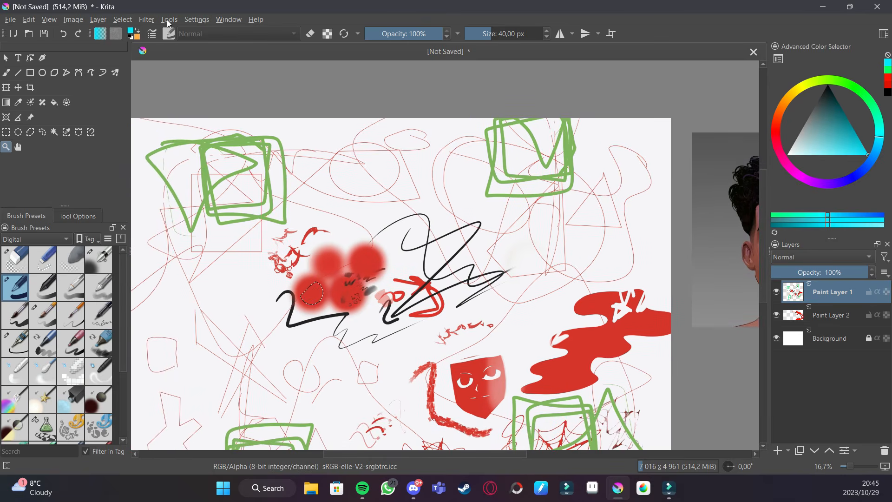
- Reopen the Krita settings, search the shortcuts for des, and cancel the dialog
click(197, 22)
click(204, 33)
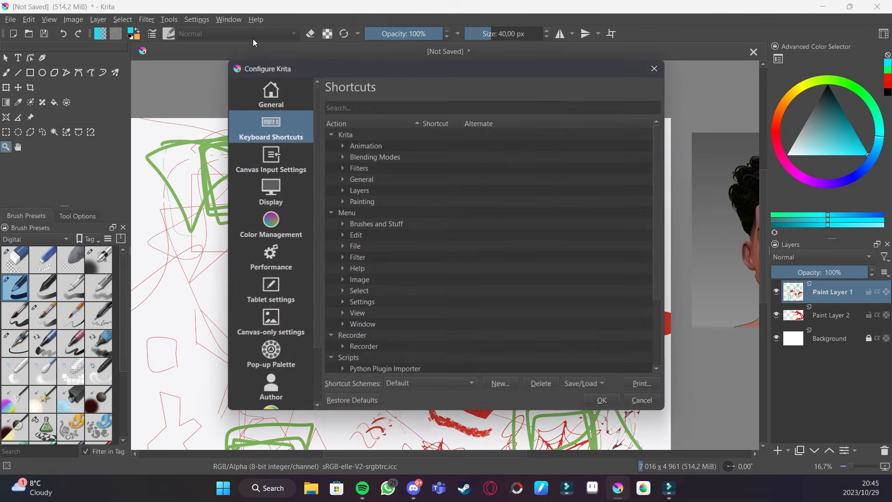
click(371, 106)
text(des)
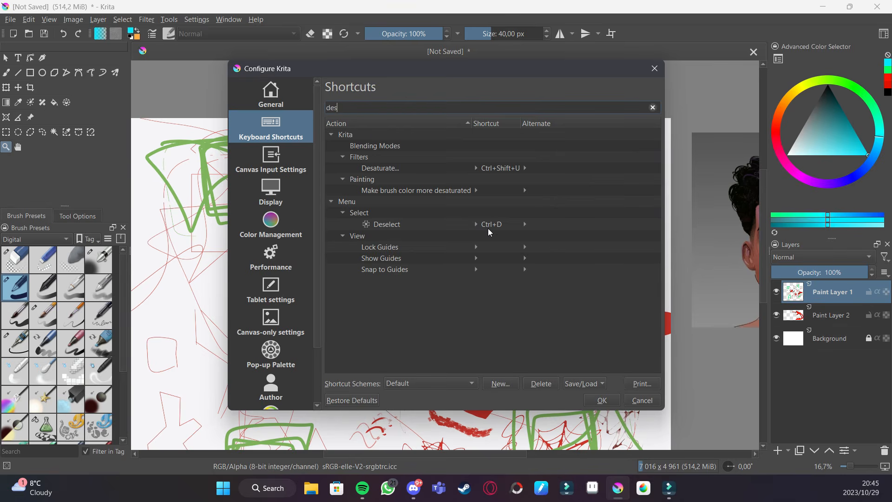
click(640, 401)
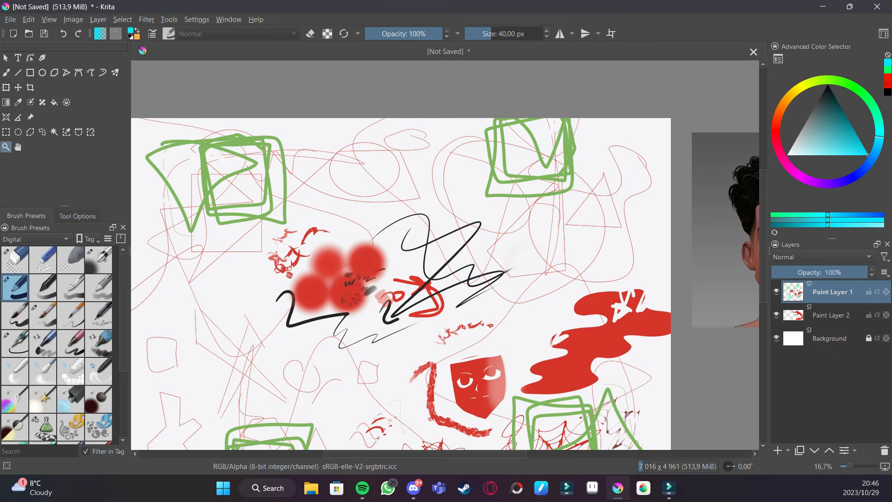
- Select the brush tool and browse the Adjust and Artistic submenus of the Filter menu
key(b)
mouse_move(538, 226)
mouse_down()
mouse_move(555, 165)
mouse_move(546, 174)
mouse_up()
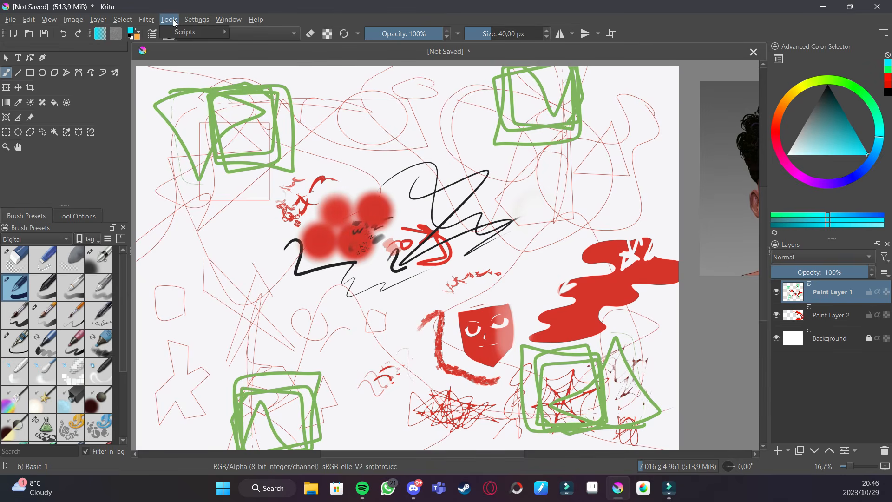
click(152, 19)
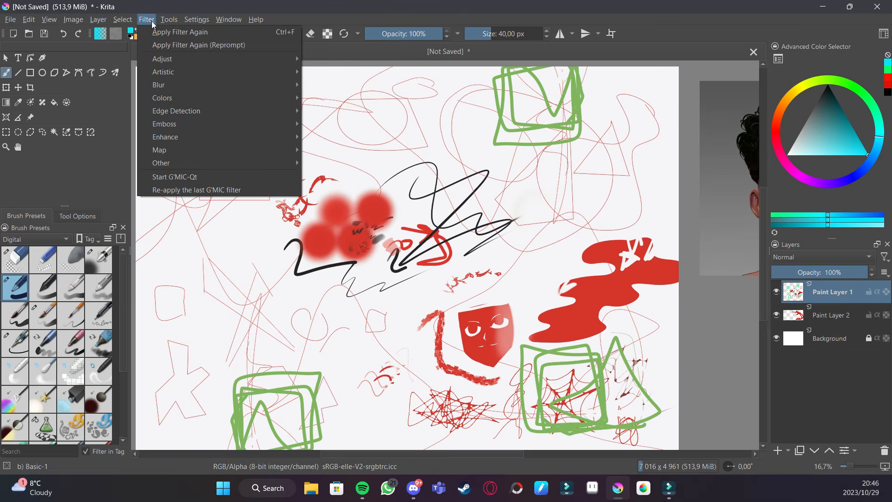
mouse_move(244, 56)
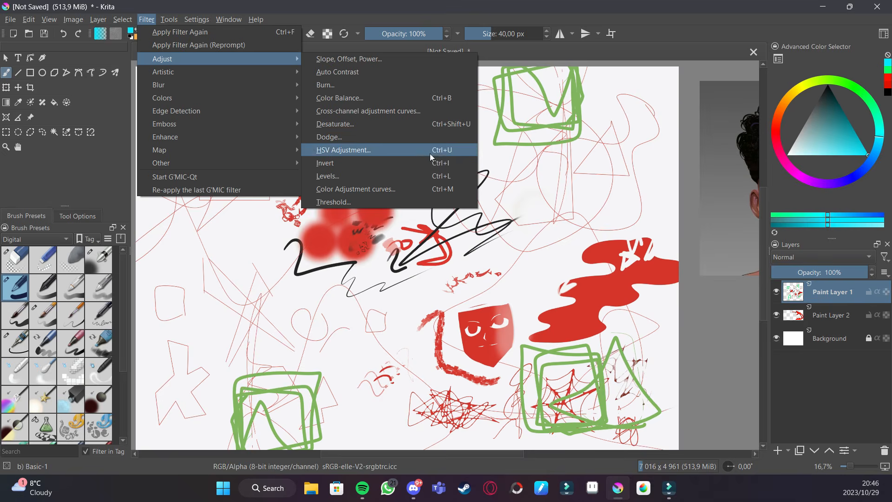
click(380, 152)
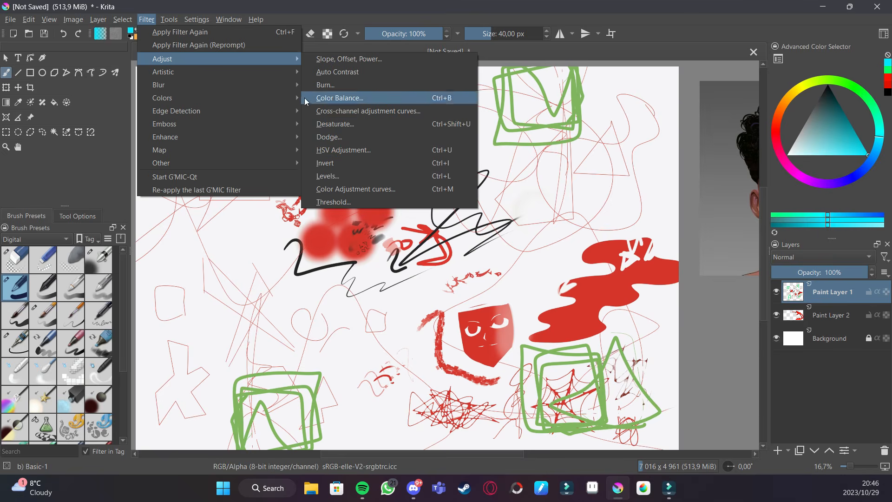
mouse_move(284, 70)
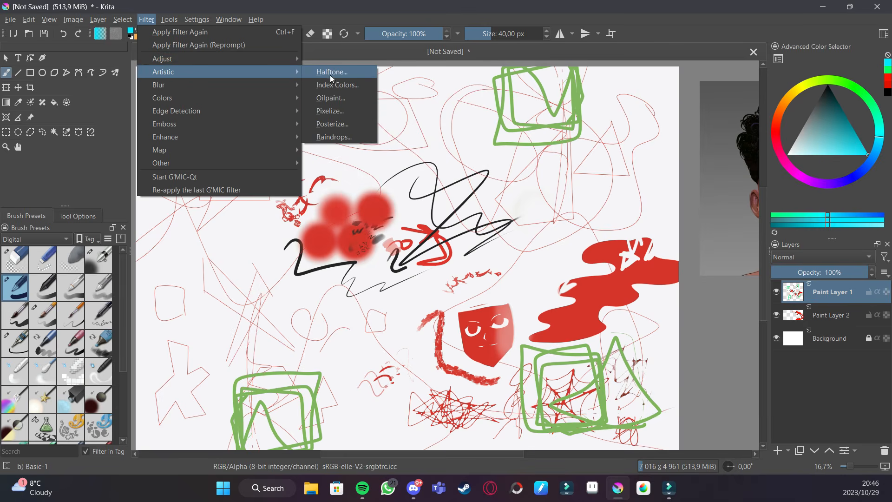
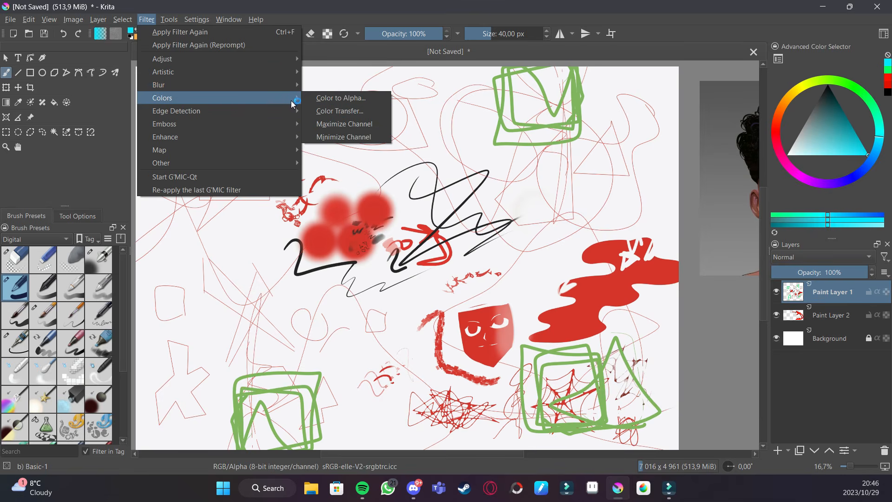
- Open the HSV/HSL Adjustment filter for Paint Layer 1
mouse_move(284, 123)
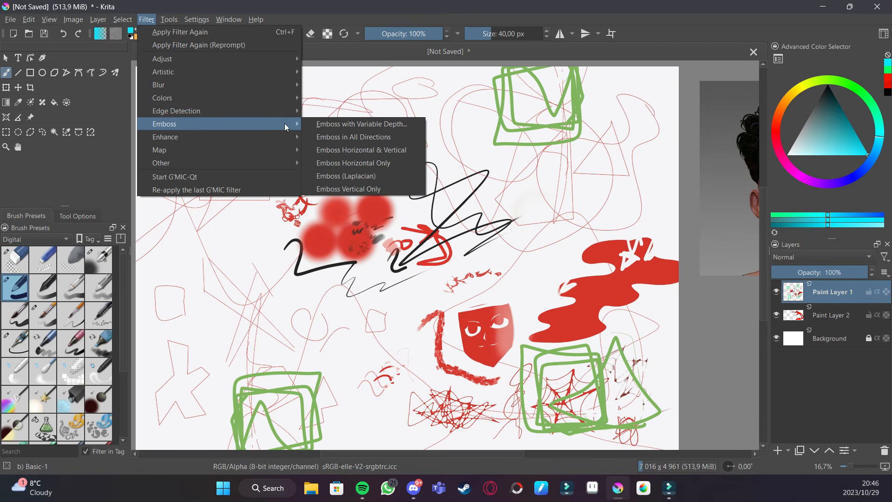
mouse_move(287, 139)
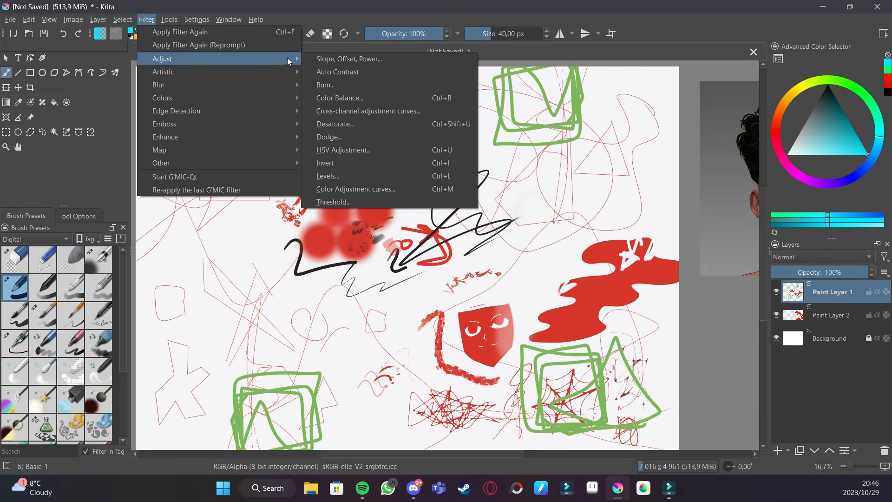
click(361, 149)
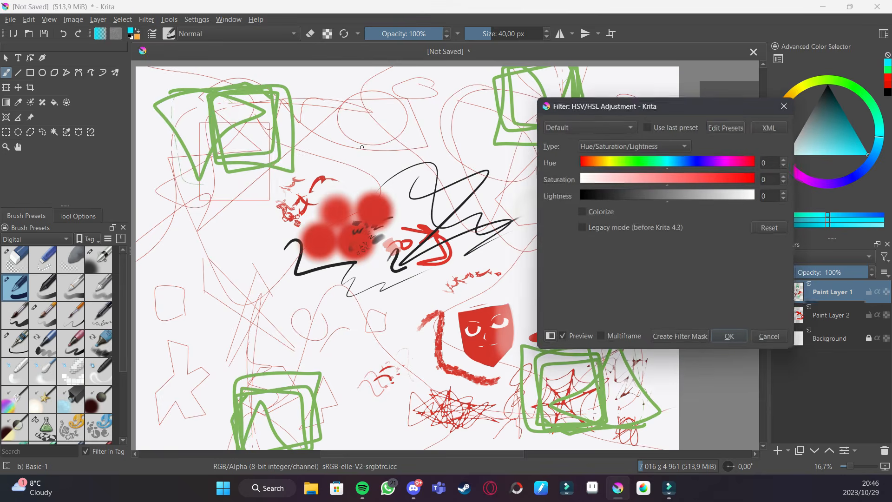
mouse_move(686, 103)
mouse_down()
mouse_move(674, 100)
mouse_move(682, 102)
mouse_up()
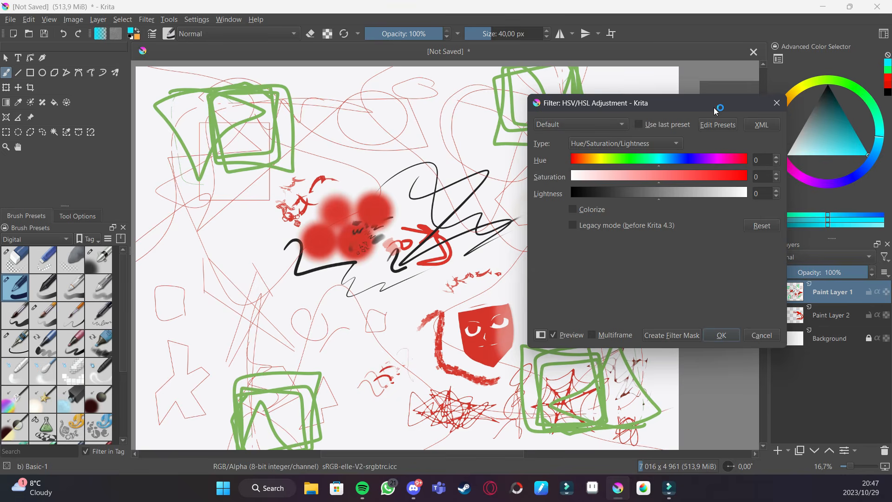
- Try different hue, saturation and lightness values, then reset the sliders
mouse_move(662, 159)
mouse_down()
mouse_move(745, 163)
mouse_move(660, 183)
mouse_up()
click(777, 157)
click(775, 162)
click(774, 162)
mouse_move(657, 163)
mouse_down()
mouse_move(578, 170)
mouse_move(716, 158)
mouse_move(660, 163)
mouse_up()
mouse_move(658, 178)
mouse_down()
mouse_move(689, 161)
mouse_move(729, 163)
mouse_up()
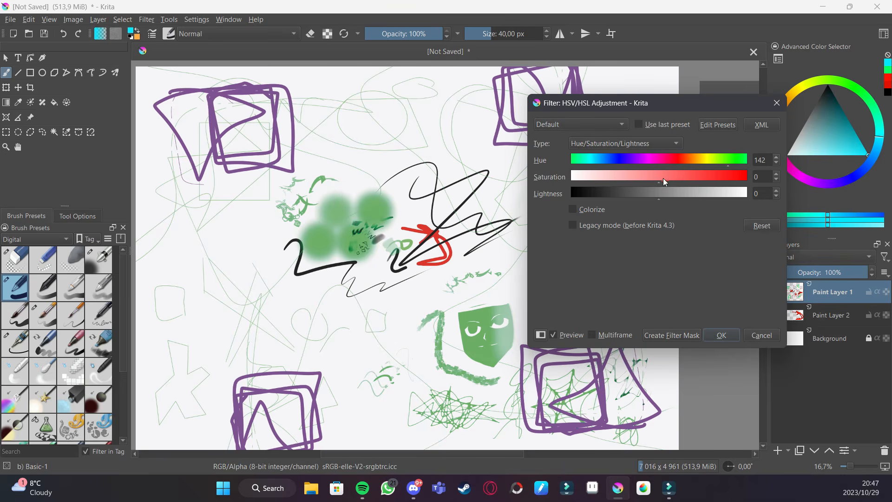
mouse_move(662, 177)
mouse_down()
mouse_move(753, 170)
mouse_move(656, 163)
mouse_up()
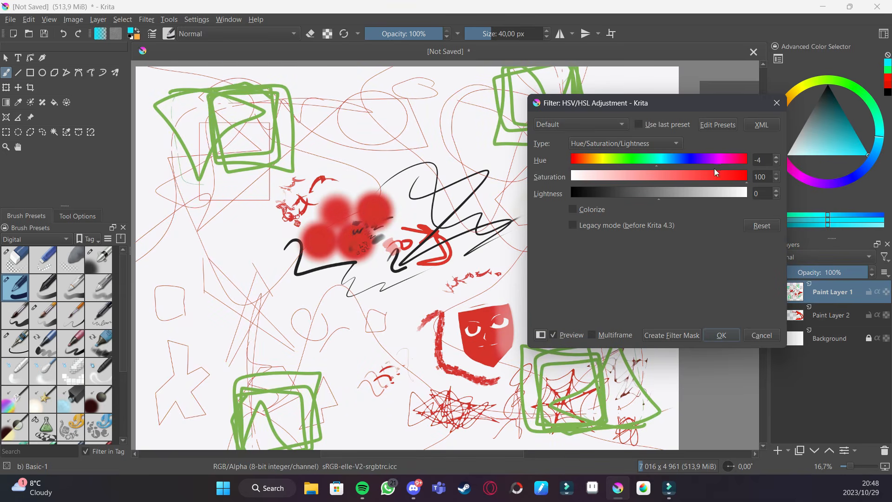
mouse_move(733, 177)
mouse_down()
mouse_move(552, 176)
mouse_move(746, 175)
mouse_move(662, 176)
mouse_up()
click(776, 173)
click(776, 157)
click(776, 157)
click(776, 157)
drag(676, 161, 698, 160)
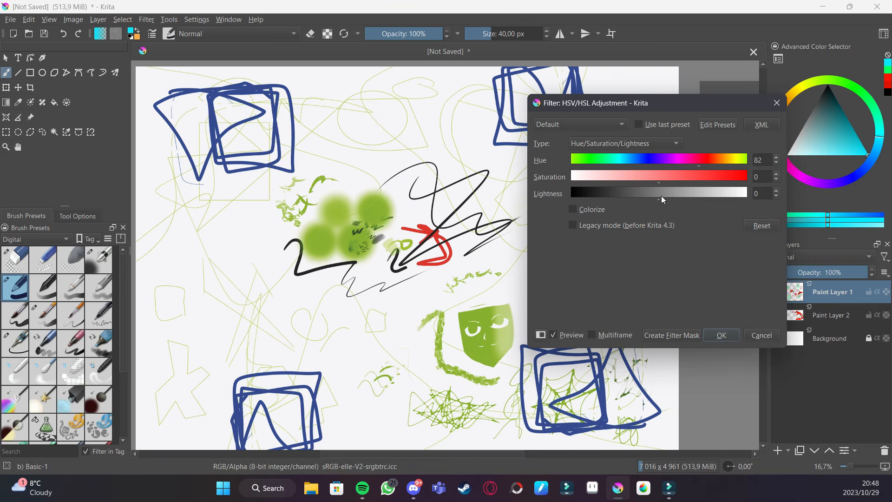
mouse_move(660, 198)
mouse_down()
mouse_move(759, 194)
mouse_move(542, 196)
mouse_move(768, 191)
mouse_up()
click(763, 226)
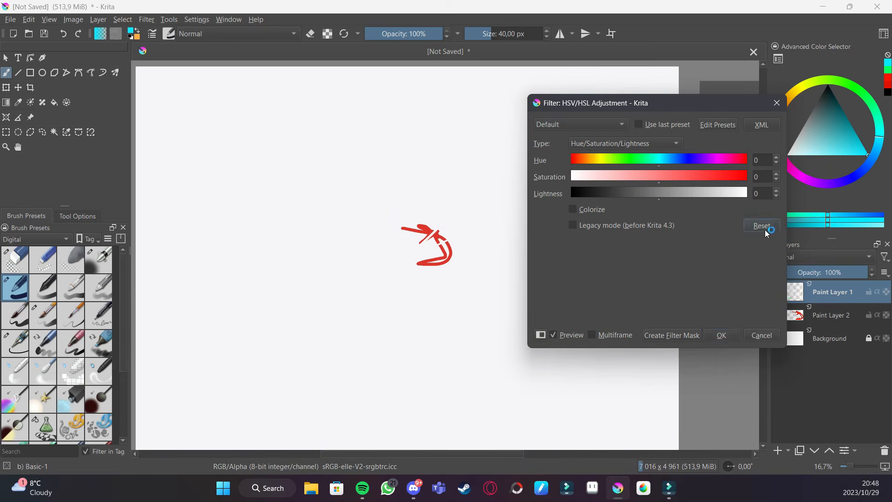
- Set the hue to 47 and apply the HSV/HSL Adjustment filter
drag(692, 160, 682, 161)
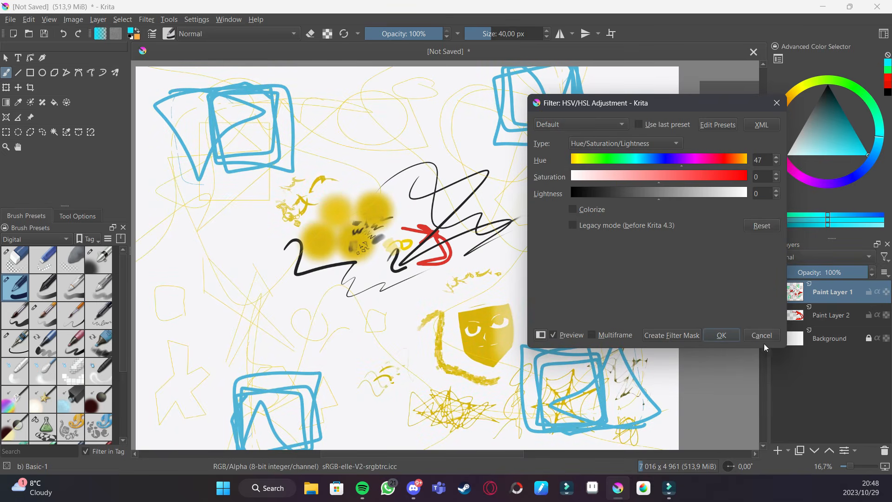
click(721, 335)
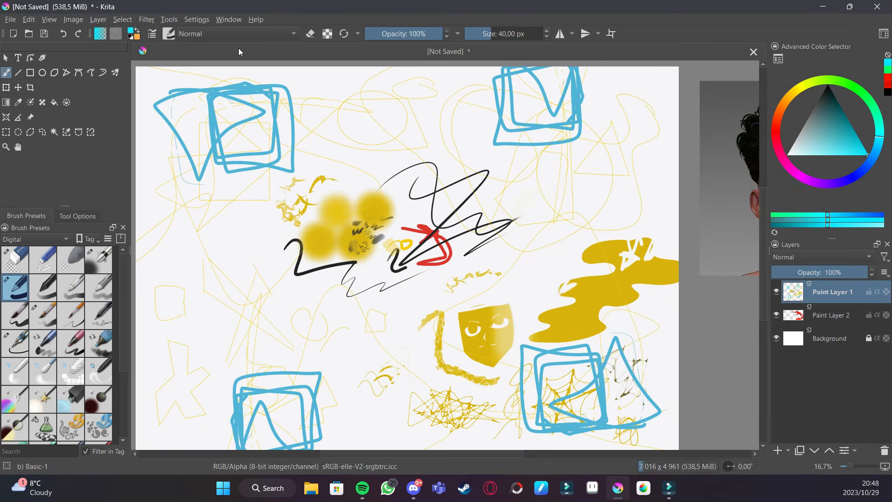
click(174, 20)
mouse_move(153, 21)
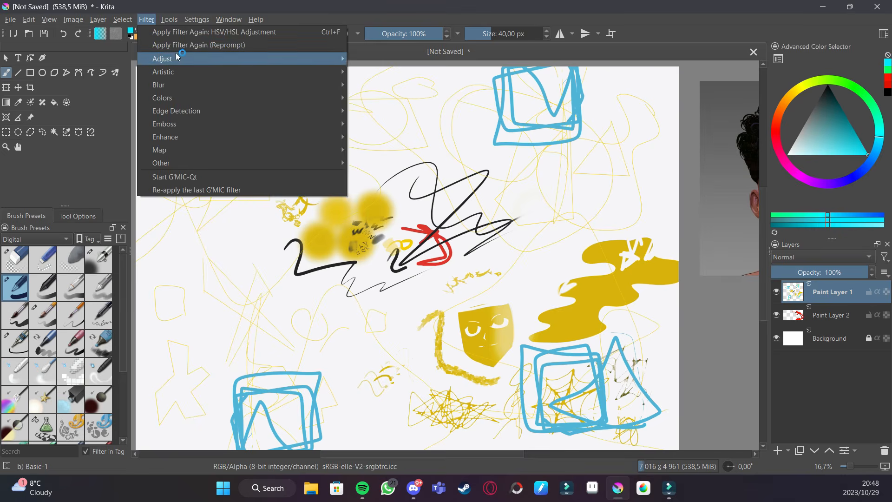
mouse_move(267, 59)
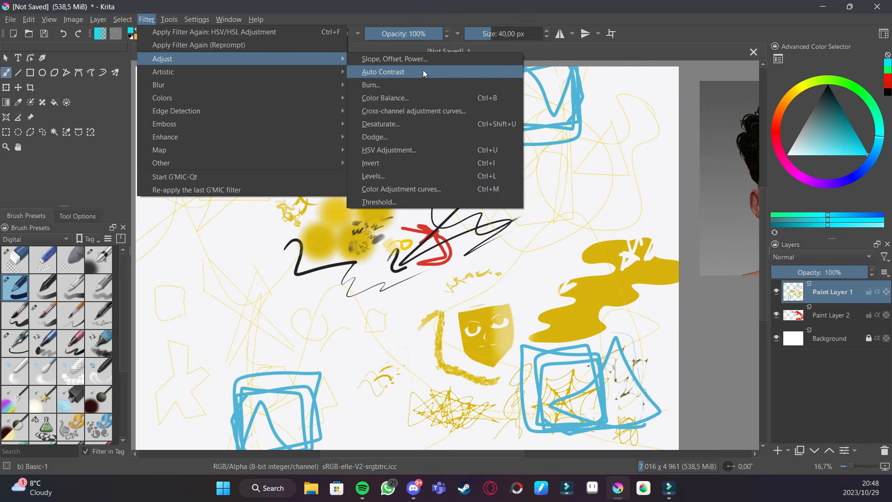
mouse_move(320, 72)
click(397, 71)
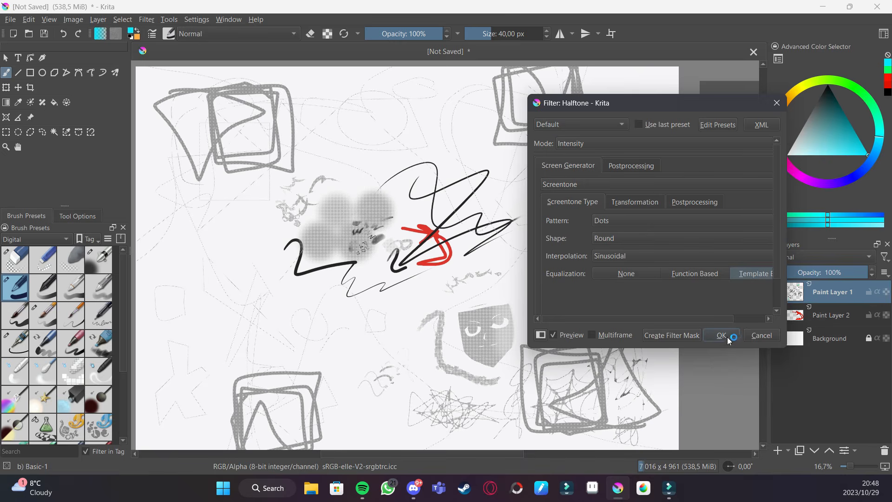
click(764, 339)
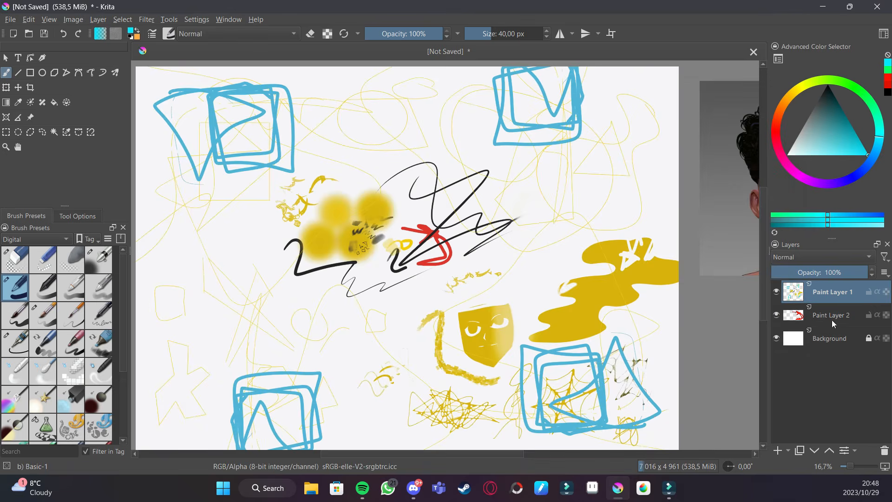
- Duplicate Paint Layer 1, place the copy below the original, and select the original layer
click(800, 450)
drag(837, 293, 849, 342)
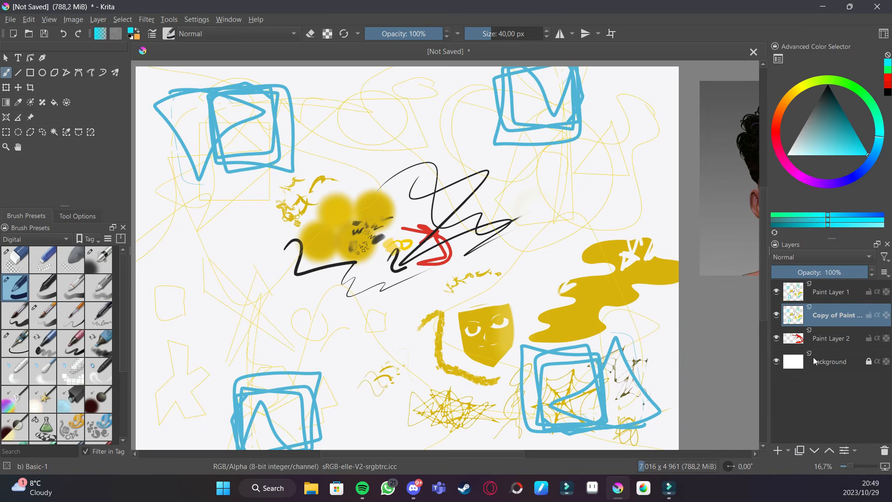
click(835, 294)
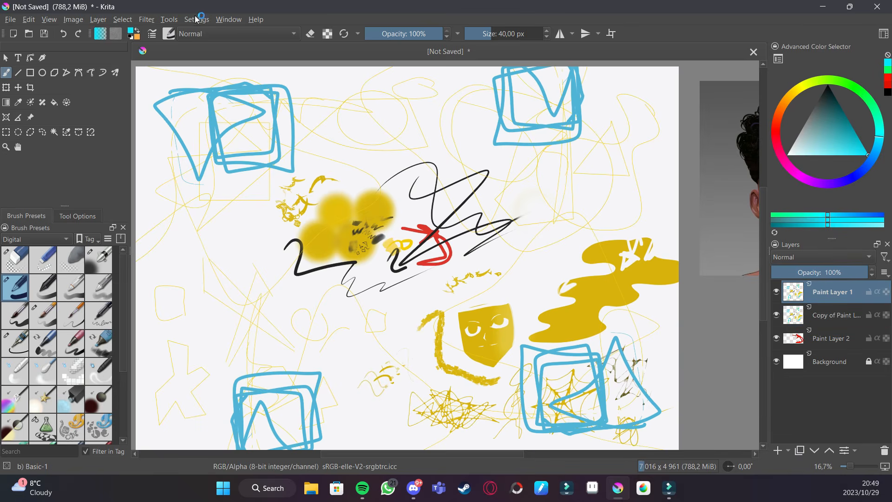
- Apply the Halftone filter with default settings to Paint Layer 1
click(147, 21)
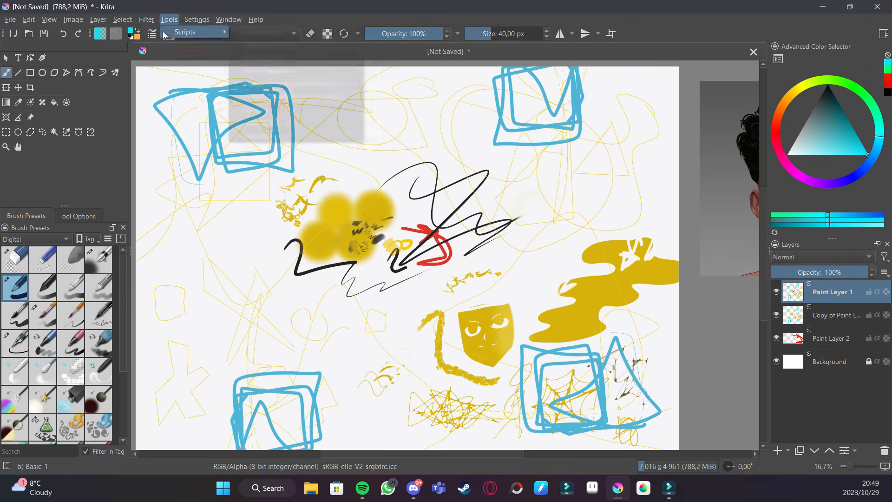
mouse_move(158, 62)
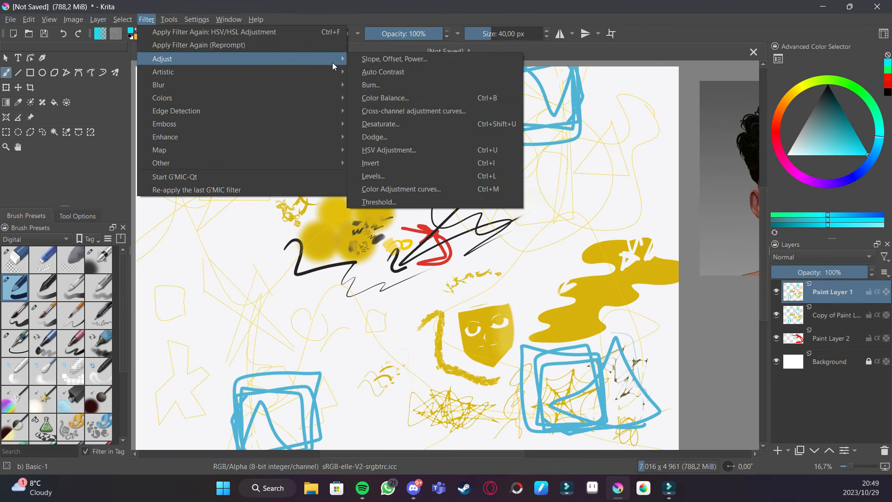
mouse_move(333, 70)
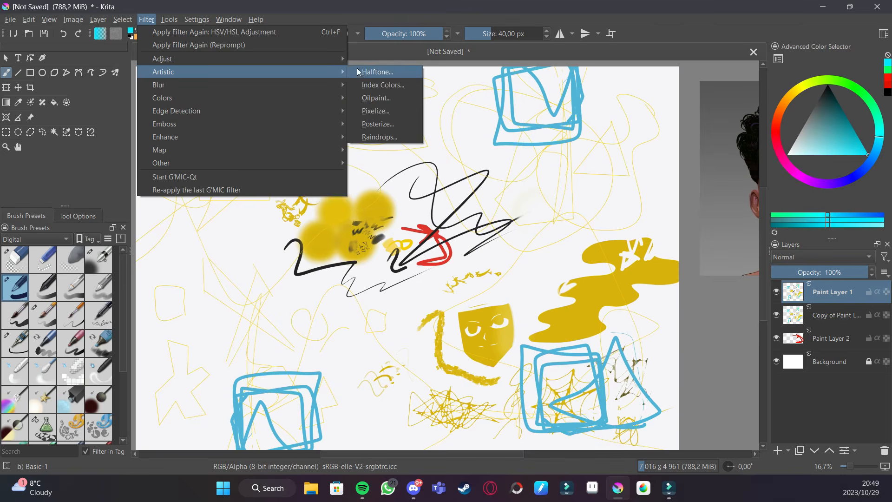
click(381, 71)
click(721, 336)
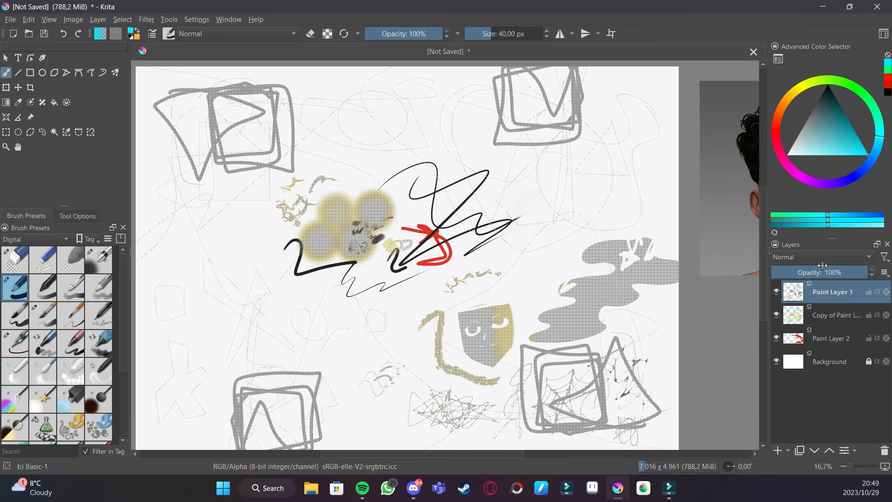
- Try the Multiply blend mode on Paint Layer 1
click(826, 259)
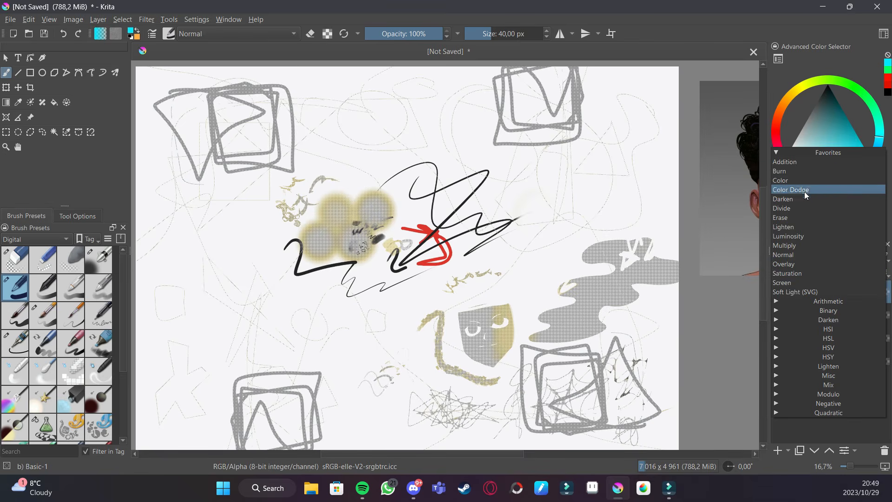
click(801, 243)
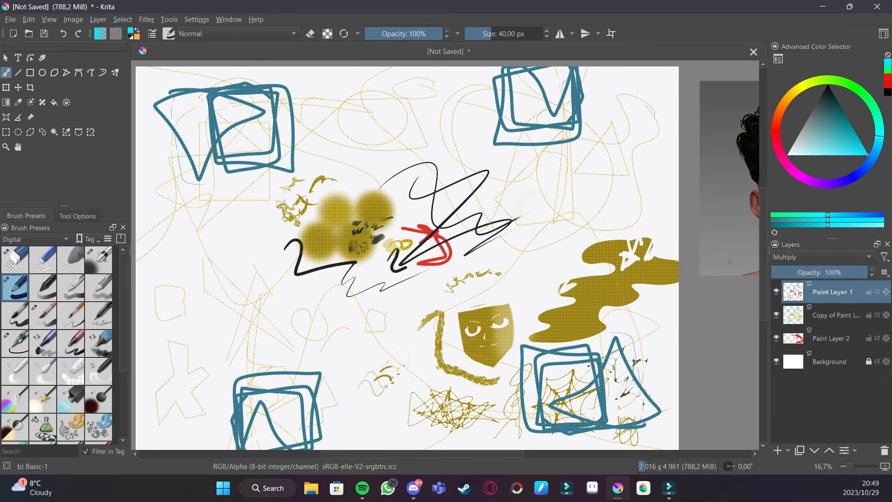
key(plus)
key(plus)
key(plus)
key(plus)
key(plus)
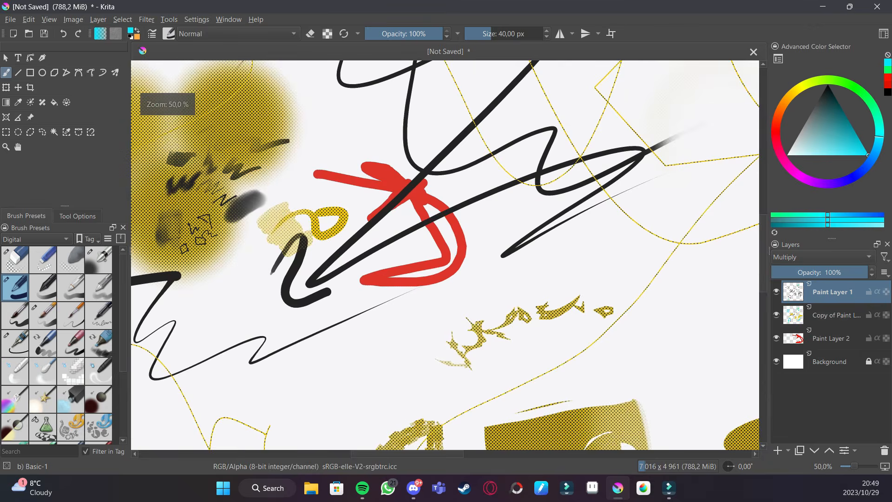
drag(641, 379, 534, 300)
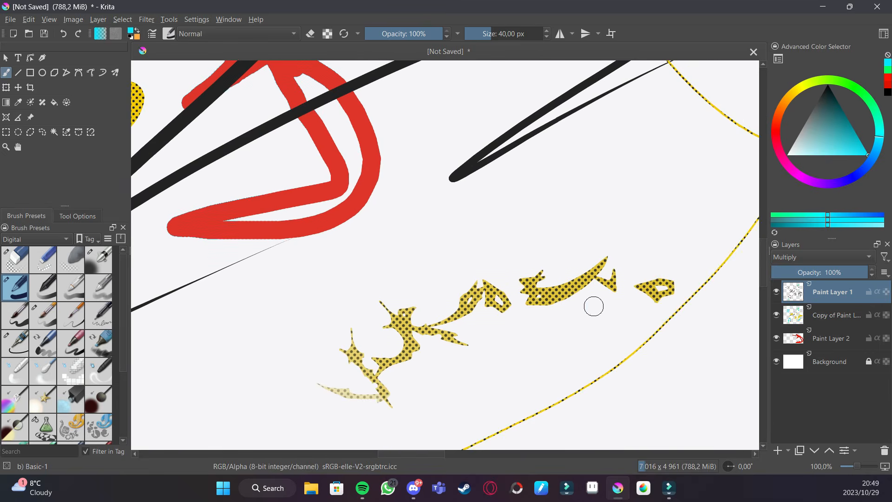
drag(635, 328, 547, 300)
drag(584, 389, 548, 355)
key(ctrl+z)
key(ctrl+z)
scroll(633, 355, down, 10)
scroll(633, 355, right, 5)
scroll(649, 240, down, 2)
scroll(649, 240, right, 1)
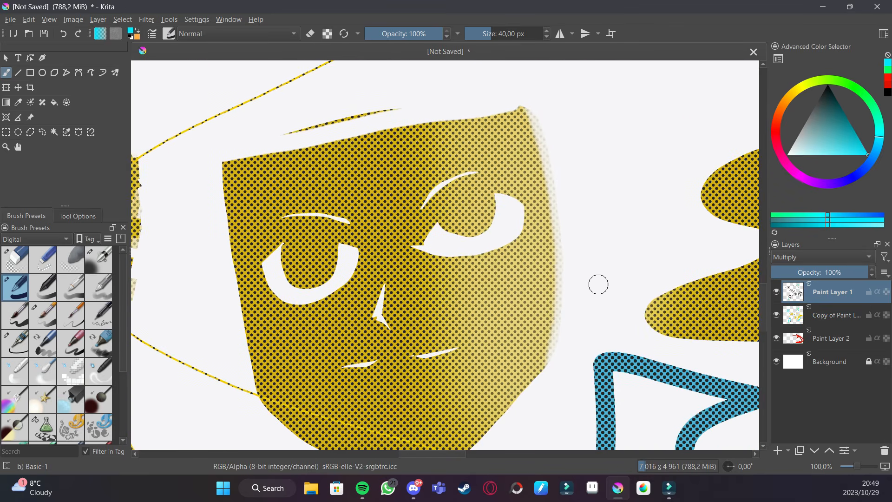
- Try the Normal, Screen, Saturation, Lighten and Overlay blend modes on Paint Layer 1
click(847, 260)
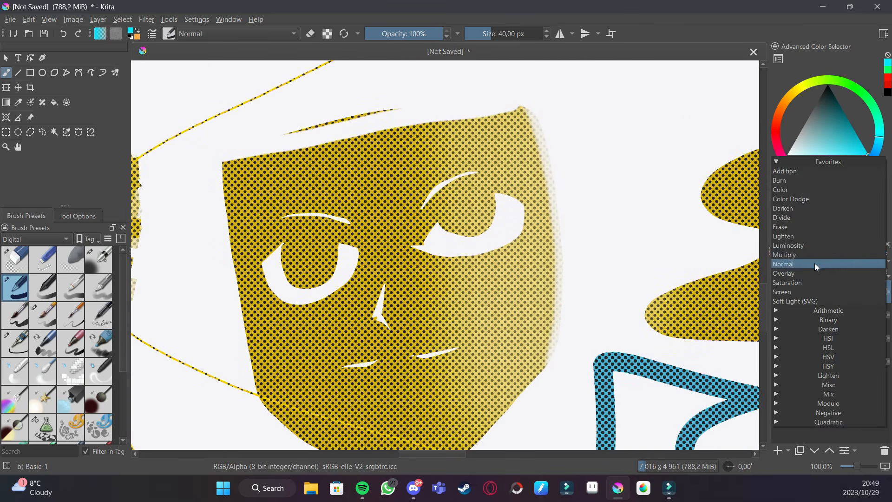
click(821, 263)
click(829, 255)
click(808, 282)
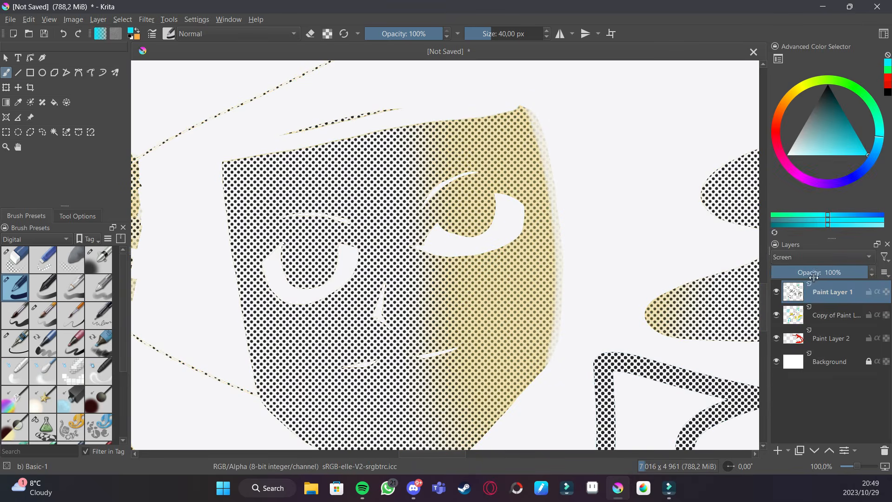
click(825, 257)
click(804, 244)
click(813, 251)
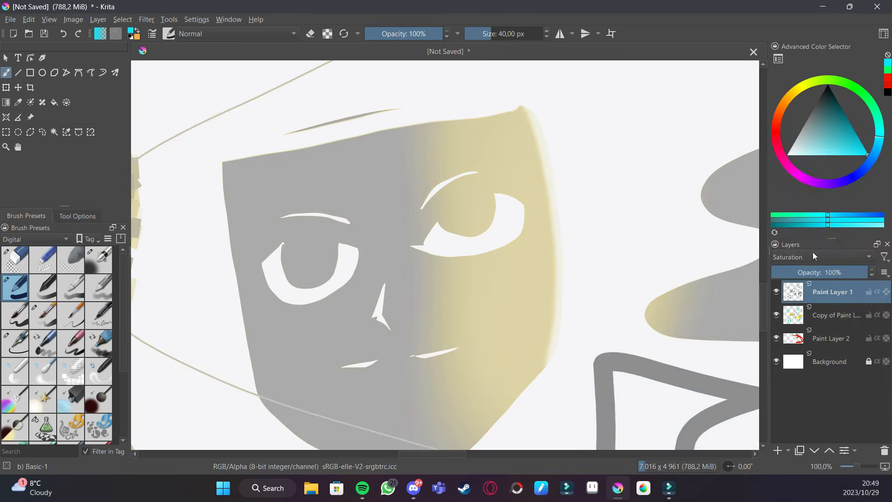
click(796, 218)
click(818, 254)
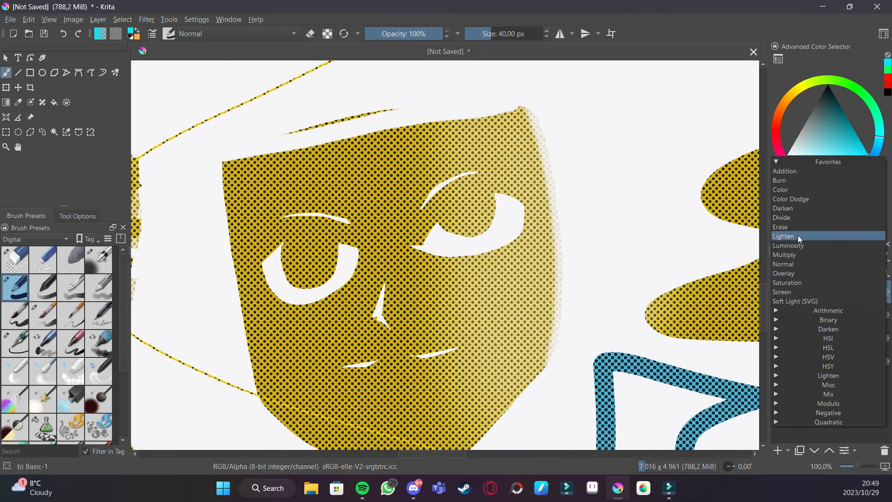
click(794, 272)
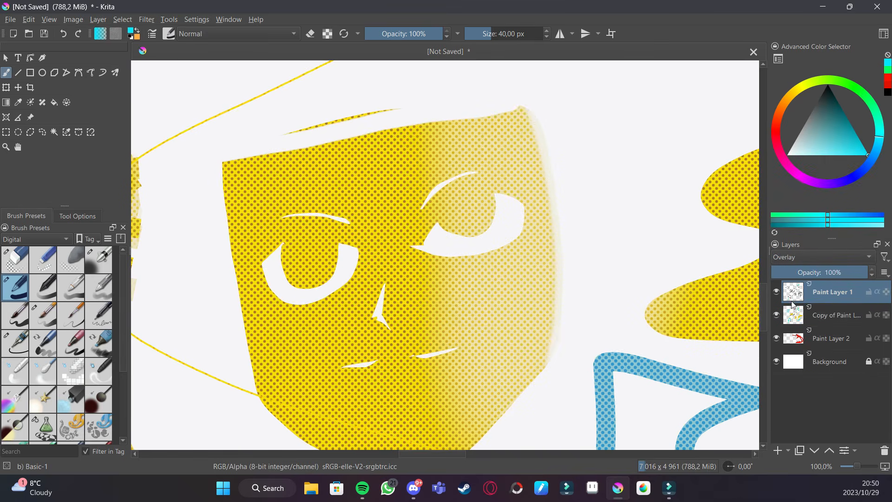
- Set Paint Layer 1's blend mode to Divide
key(minus)
key(minus)
key(minus)
key(plus)
key(plus)
key(plus)
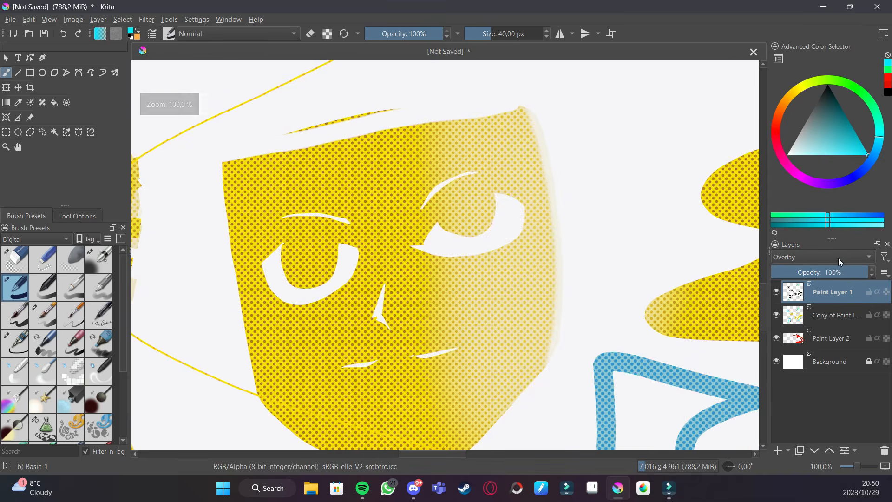
click(839, 257)
click(808, 195)
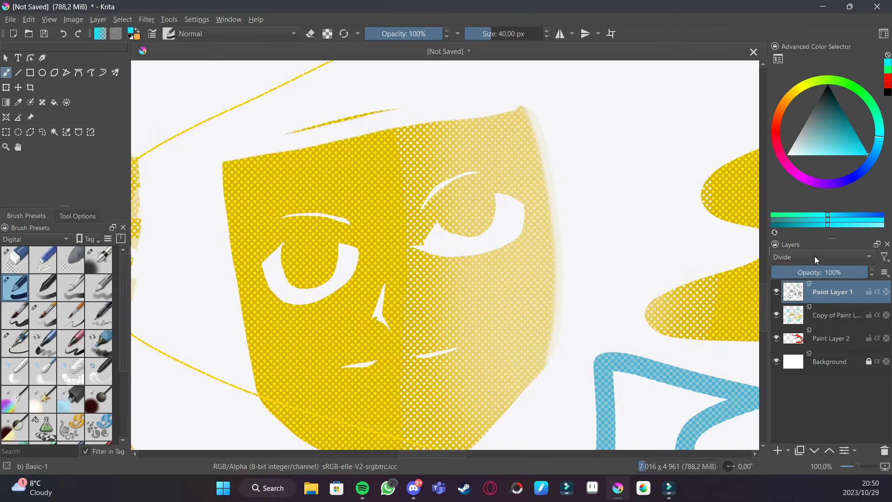
- Try a few brush strokes with different colours and undo each one
ctrl+click(723, 165)
mouse_move(532, 256)
mouse_down()
mouse_move(569, 229)
mouse_move(351, 305)
mouse_up()
key(ctrl+z)
drag(260, 325, 333, 304)
key(ctrl+z)
click(854, 133)
drag(312, 344, 360, 302)
key(ctrl+z)
- Group Paint Layer 1 with Paint Layer 2, then undo the grouping
key(ctrl+plus)
key(ctrl+minus)
key(ctrl+minus)
key(ctrl+minus)
key(ctrl+minus)
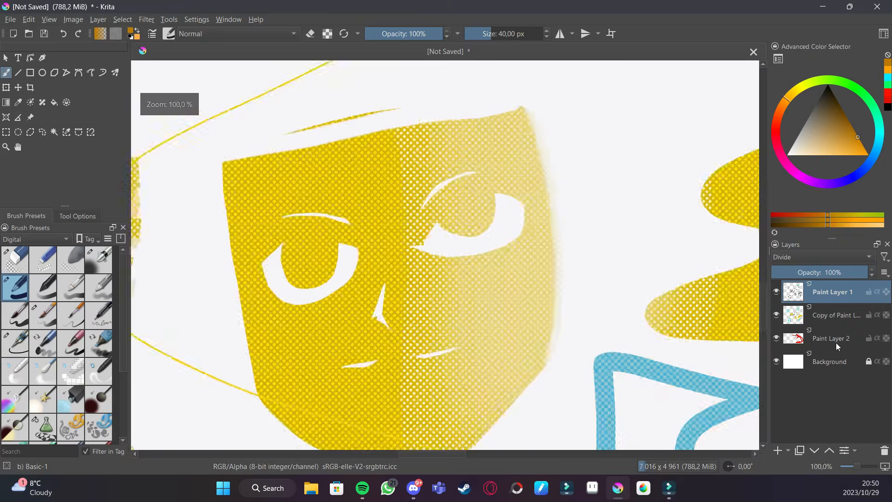
ctrl+click(836, 343)
key(ctrl+g)
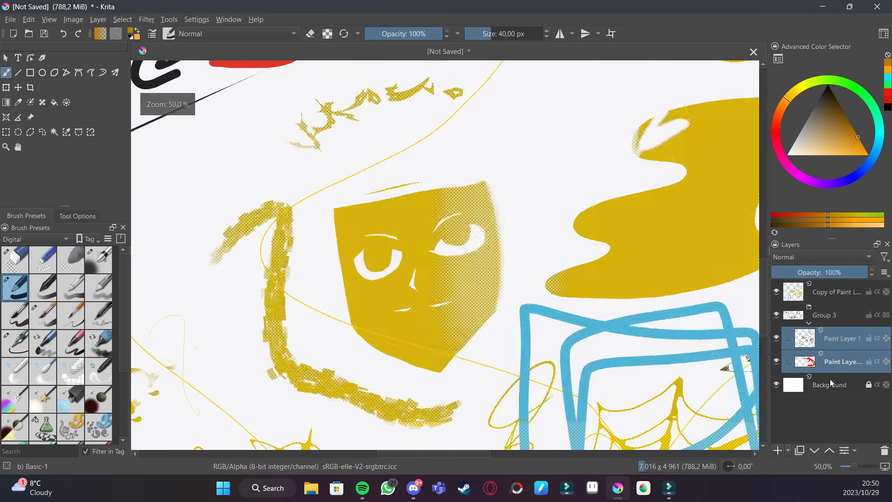
key(ctrl+minus)
key(ctrl+z)
- Add a new paint layer above Paint Layer 2
click(778, 451)
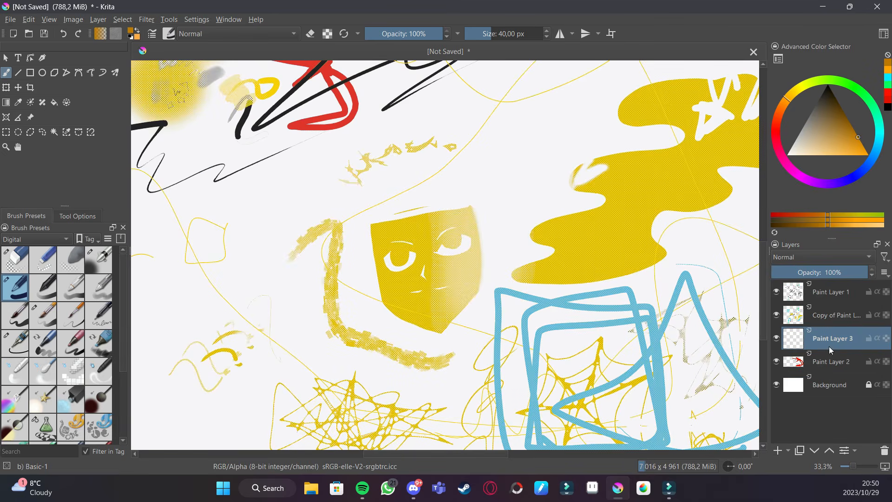
- Set Paint Layer 3's blend mode to Divide and paint a stroke on it
click(824, 258)
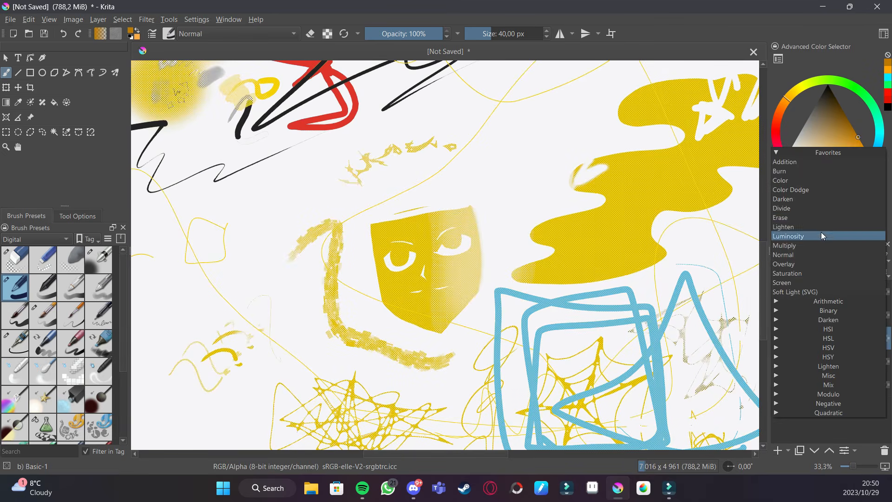
click(798, 208)
drag(466, 301, 660, 274)
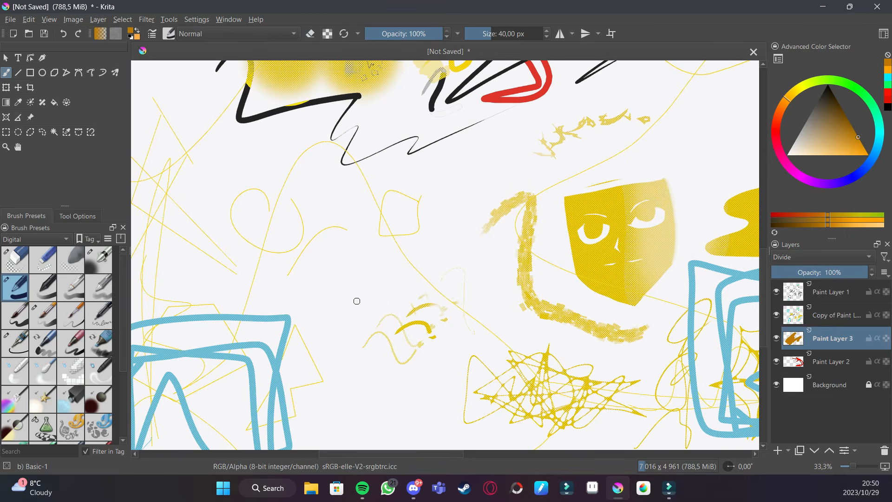
- Pick blue and lighter colours and paint several short strokes on Paint Layer 3
click(838, 257)
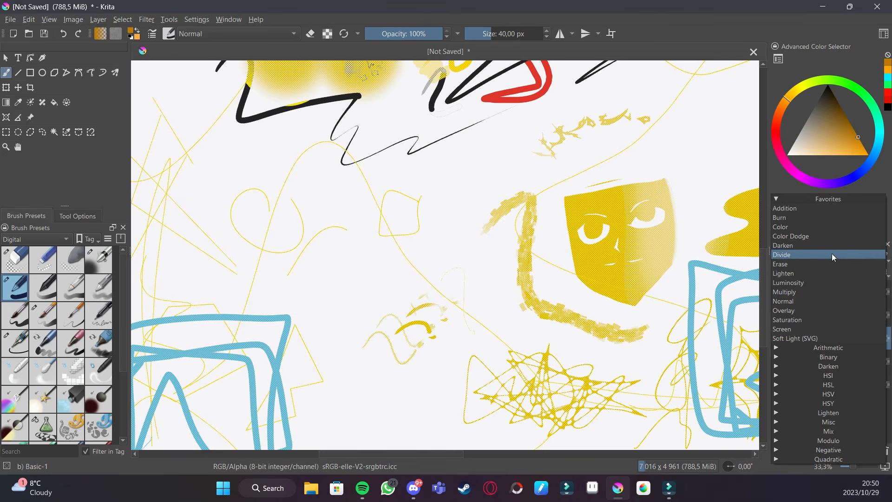
click(831, 254)
click(865, 169)
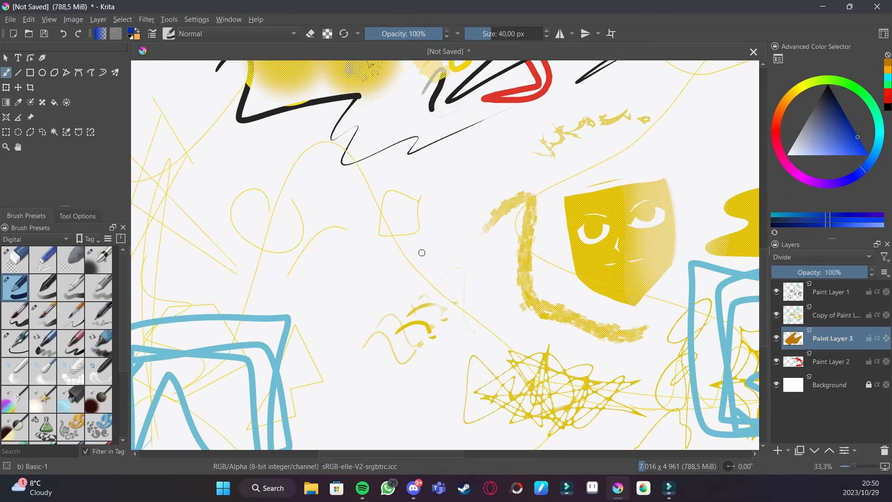
drag(417, 271, 465, 250)
mouse_move(842, 144)
mouse_down()
mouse_move(834, 126)
mouse_move(813, 102)
mouse_up()
mouse_move(418, 253)
mouse_down()
mouse_move(370, 275)
mouse_move(418, 260)
mouse_up()
drag(843, 139, 787, 155)
drag(370, 283, 418, 265)
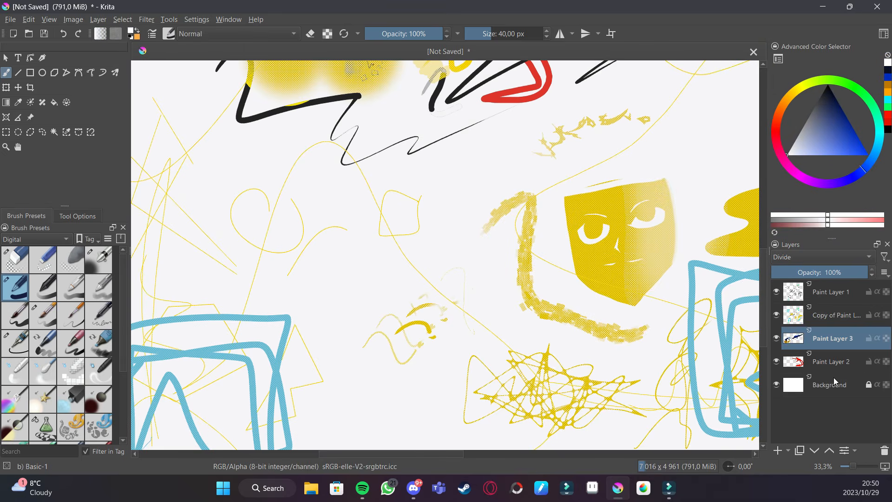
- Select Paint Layer 2, paint a short stroke, and choose the Basic-2 Opacity brush preset
click(839, 362)
mouse_move(405, 276)
mouse_down()
mouse_move(386, 271)
mouse_move(395, 268)
mouse_up()
click(53, 299)
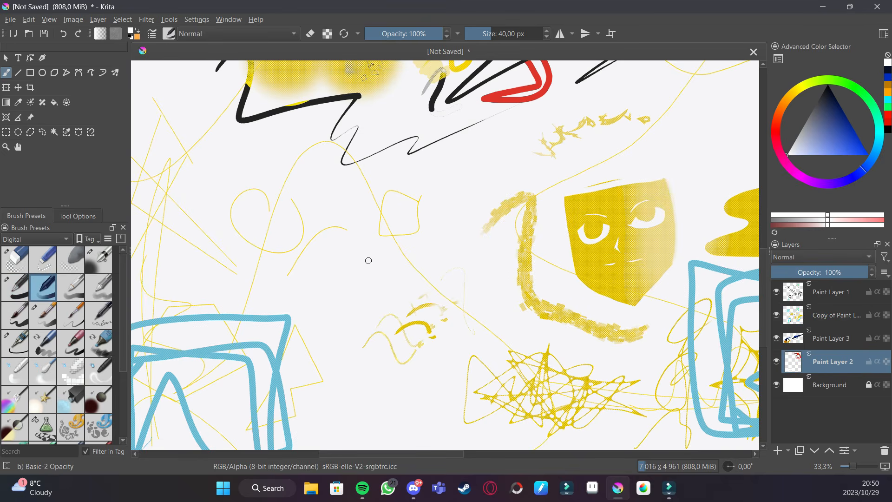
- Hide Paint Layer 1 and its copy
key(e)
key(e)
drag(778, 317, 782, 297)
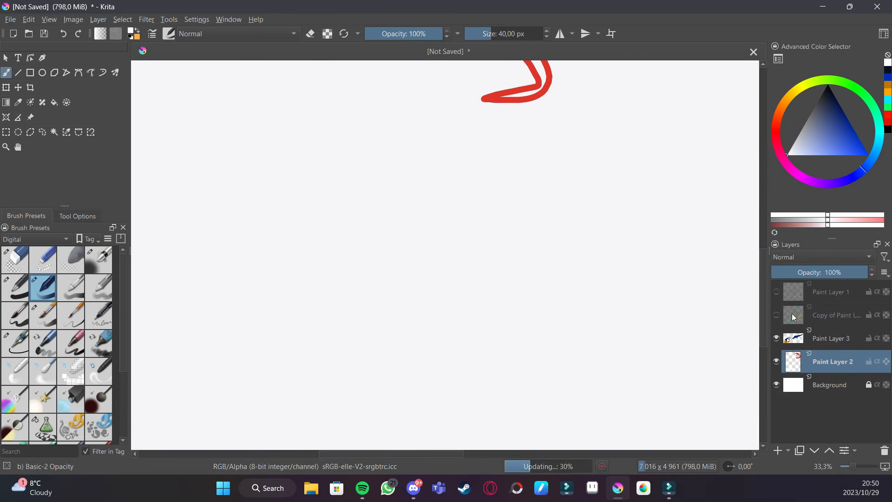
- Select Paint Layer 3 again and paint a stroke near the red arrow
click(816, 339)
mouse_move(485, 239)
mouse_down()
mouse_move(436, 354)
mouse_move(438, 372)
mouse_up()
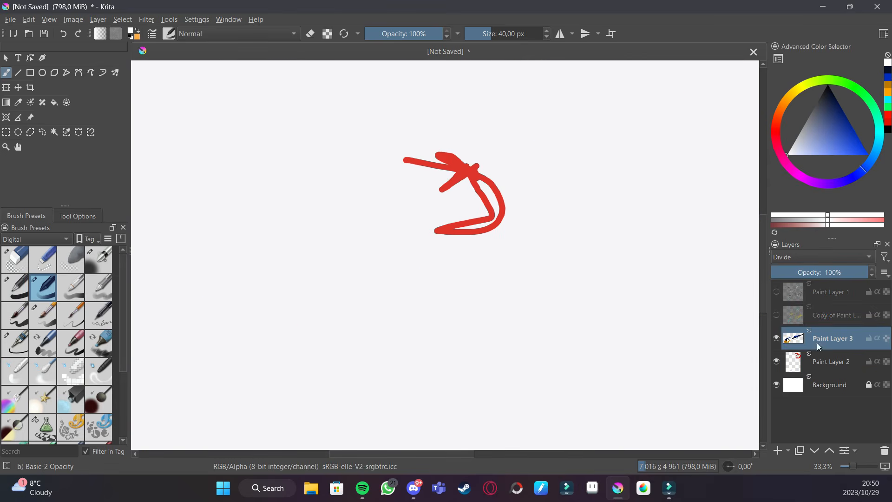
click(846, 362)
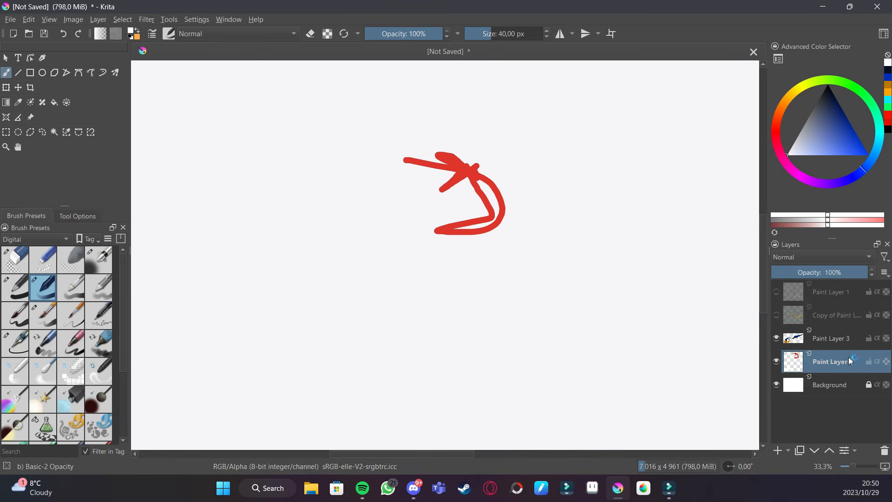
click(827, 344)
drag(570, 189, 472, 230)
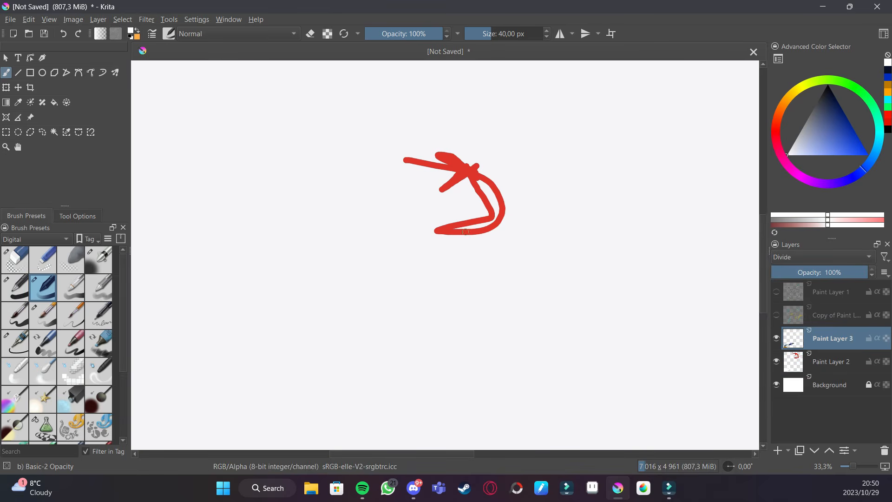
- Add a new paint layer directly above the Background layer
key(minus)
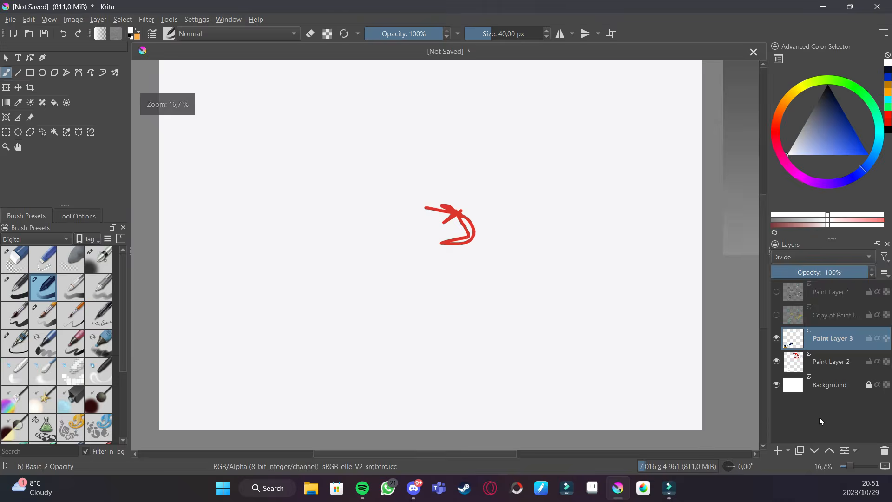
click(824, 387)
click(777, 450)
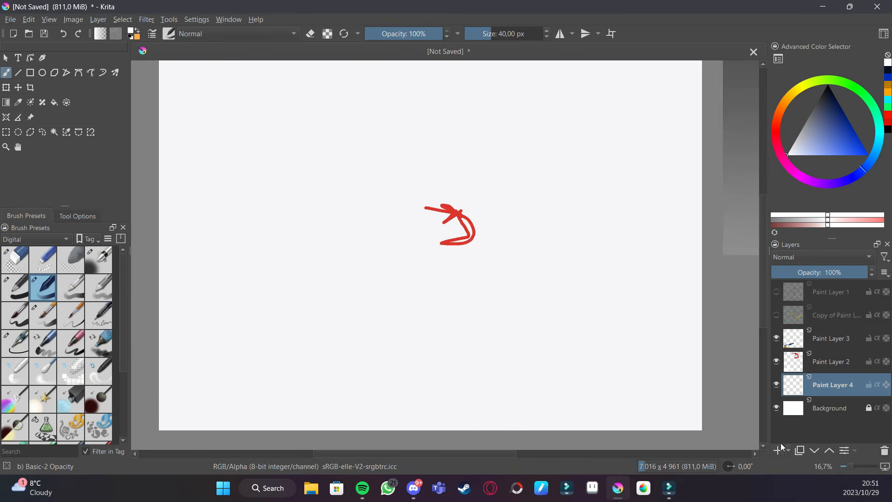
- Pick blue and paint a scribble below the red arrow on Paint Layer 4
click(867, 153)
mouse_move(478, 268)
mouse_down()
mouse_move(519, 242)
mouse_move(511, 271)
mouse_up()
key(plus)
drag(624, 281, 521, 302)
mouse_move(521, 239)
mouse_down()
mouse_move(379, 294)
mouse_move(536, 264)
mouse_move(473, 293)
mouse_up()
- Move Paint Layer 3 below Paint Layer 2 in the layer stack
click(830, 365)
drag(841, 345, 846, 370)
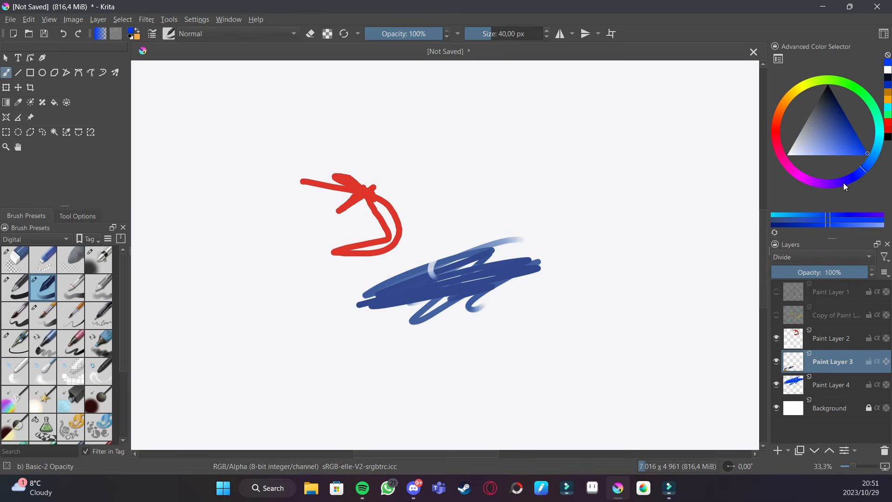
- Select orange shades and paint strokes over the blue scribble on Paint Layer 3
click(790, 99)
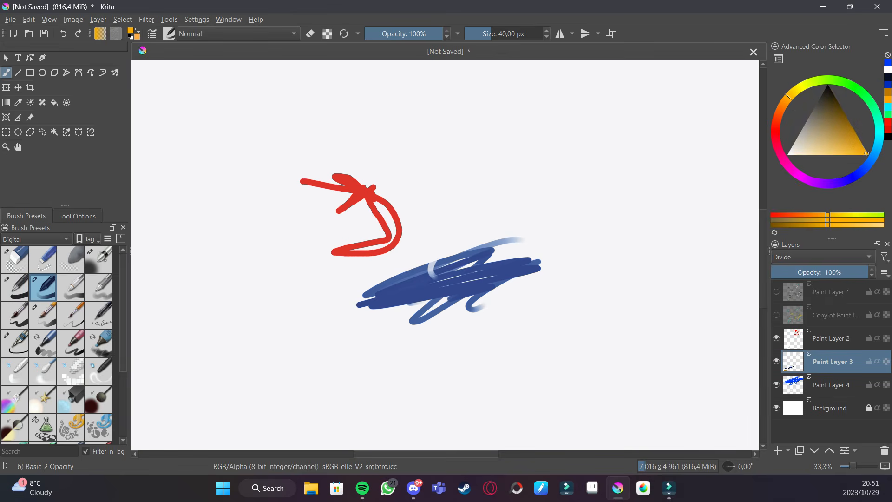
mouse_move(458, 283)
mouse_down()
mouse_move(412, 291)
mouse_move(466, 268)
mouse_move(431, 271)
mouse_move(400, 288)
mouse_move(487, 272)
mouse_move(410, 301)
mouse_move(478, 289)
mouse_up()
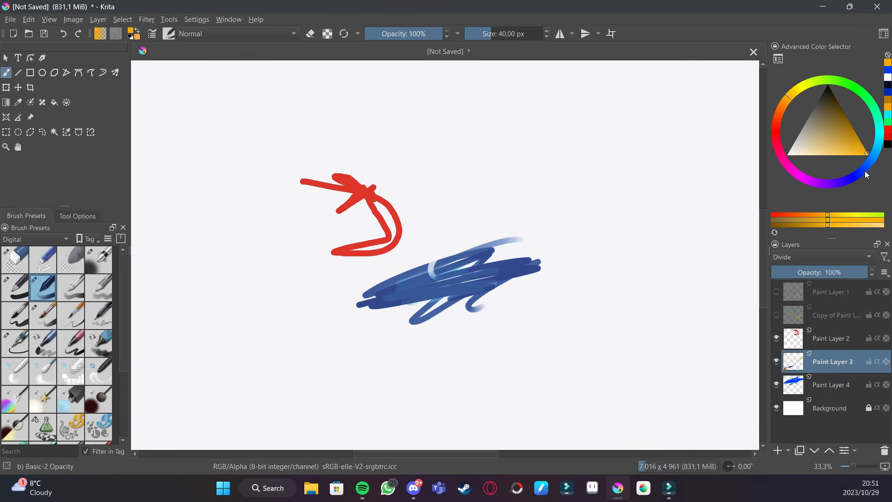
click(865, 171)
mouse_move(404, 288)
mouse_down()
mouse_move(474, 272)
mouse_move(470, 283)
mouse_move(404, 297)
mouse_move(432, 281)
mouse_move(385, 302)
mouse_move(390, 293)
mouse_up()
click(784, 106)
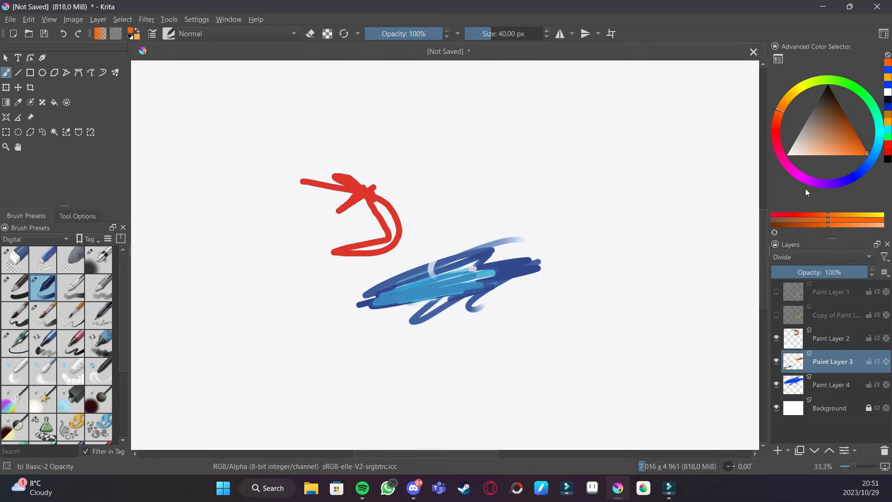
- Try Color Dodge and other blend modes on Paint Layer 3
click(839, 257)
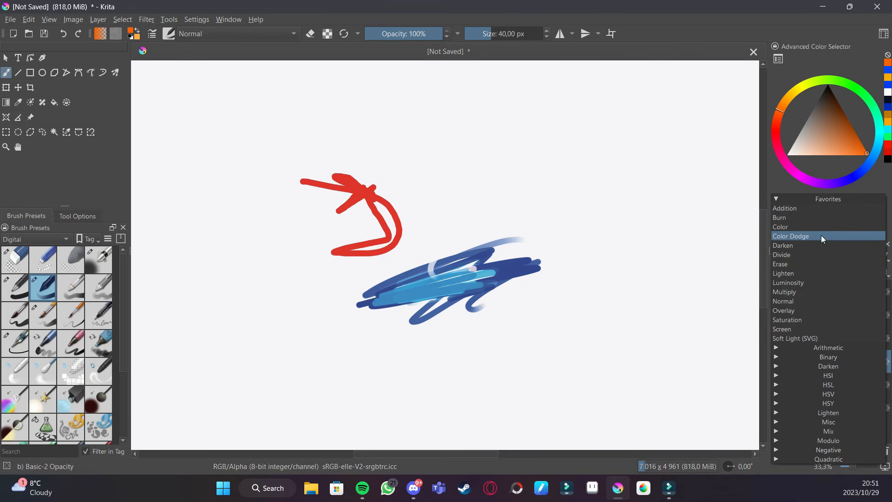
click(820, 235)
click(822, 255)
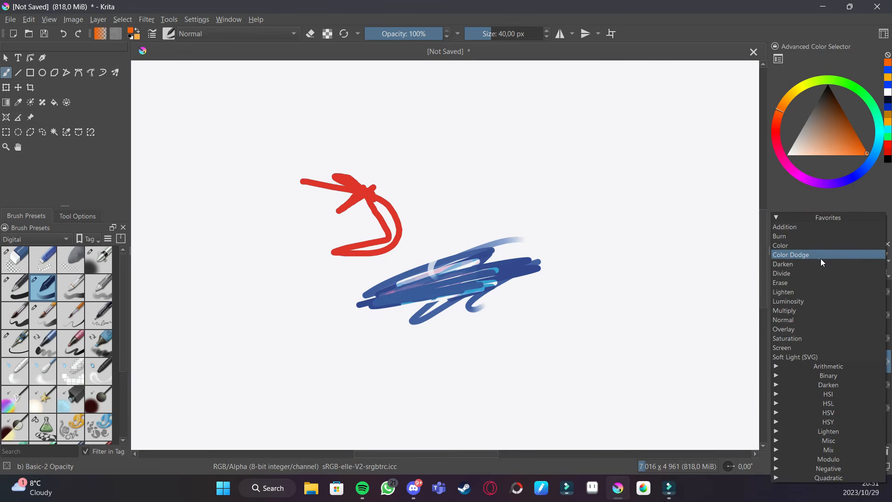
click(822, 256)
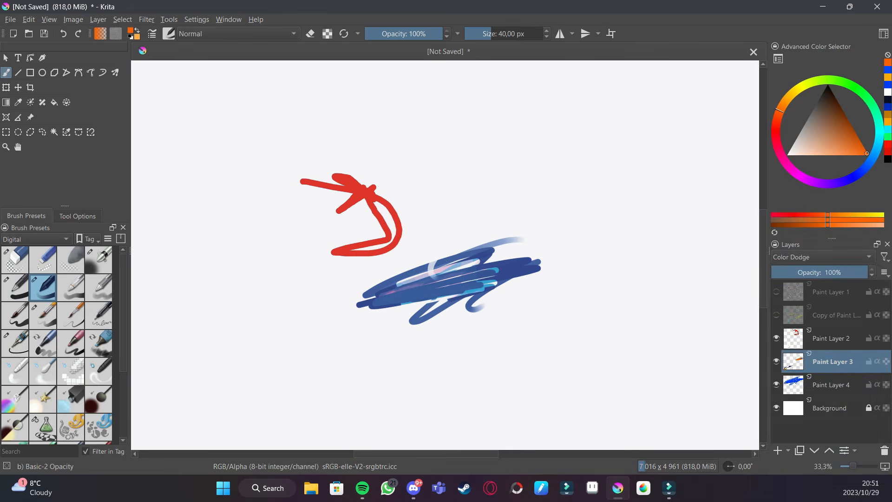
click(823, 257)
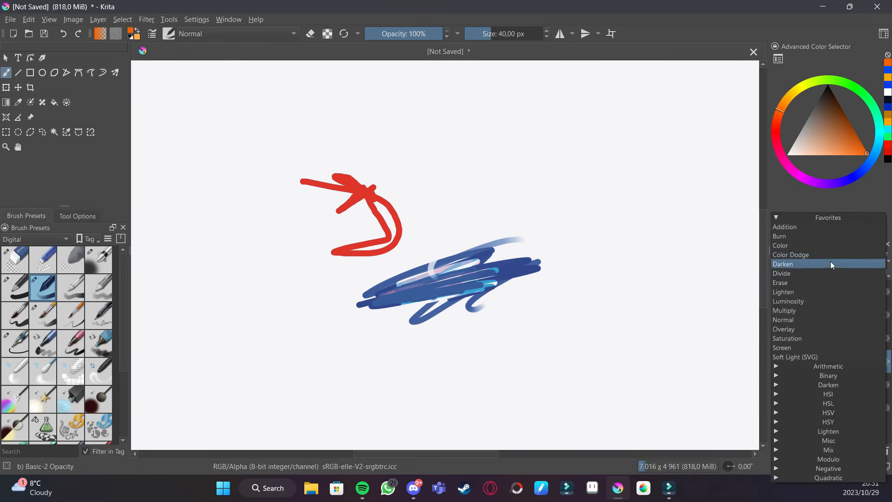
click(806, 310)
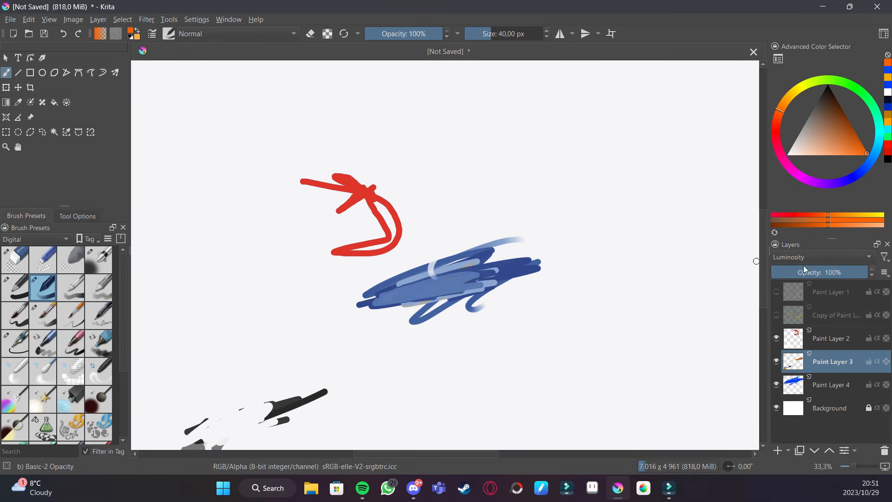
- Try Overlay on Paint Layer 3 and set its blend mode back to Normal
click(816, 258)
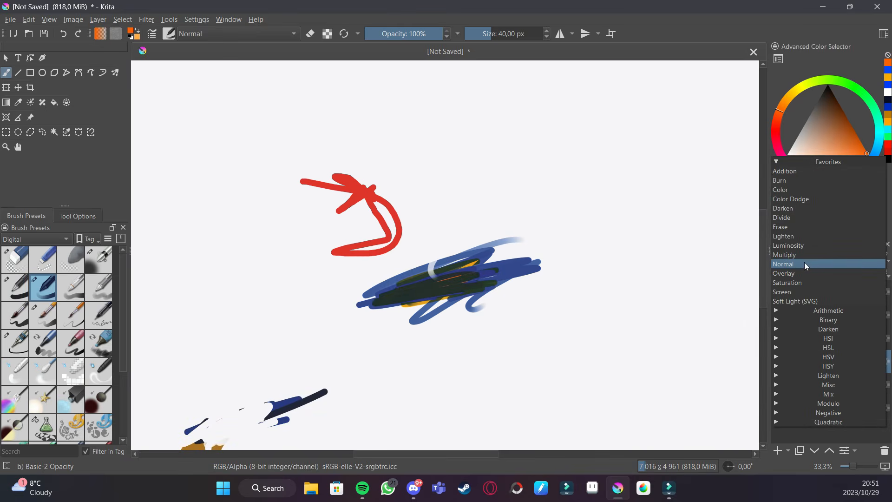
click(794, 268)
click(814, 258)
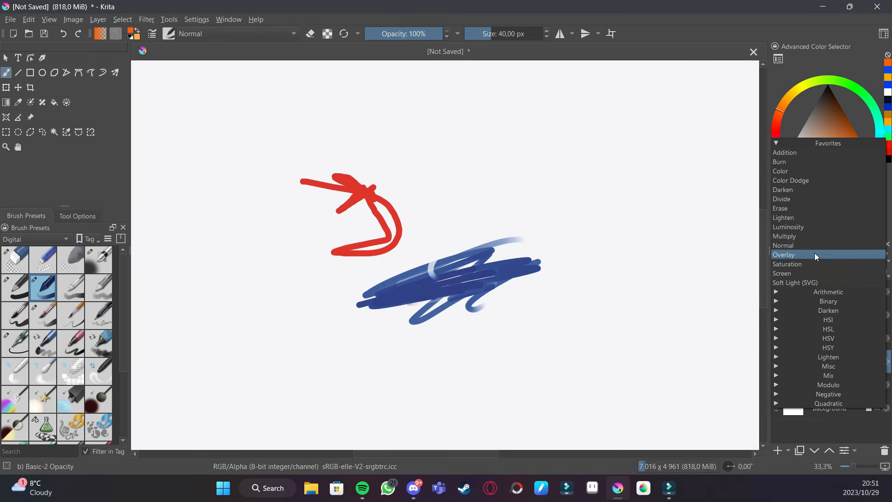
click(807, 253)
click(811, 260)
click(809, 260)
click(802, 257)
click(801, 236)
scroll(506, 283, down, 2)
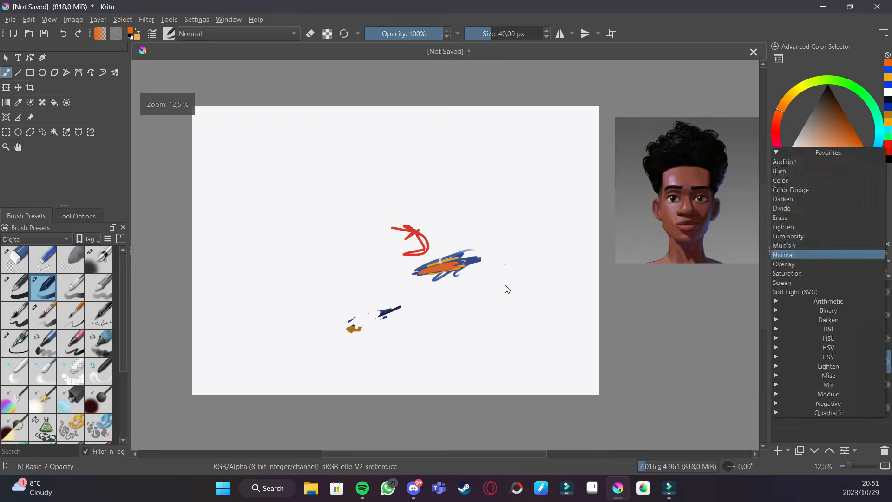
scroll(573, 311, up, 1)
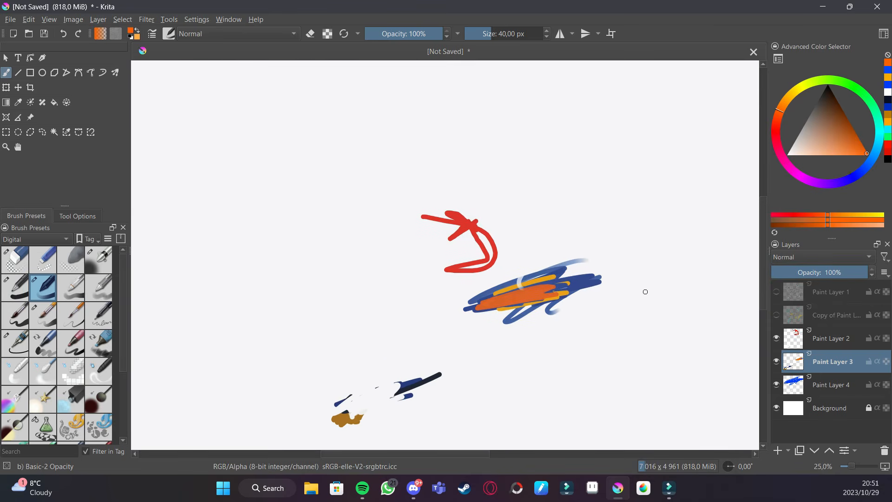
- Show Paint Layer 1 and its copy again and zoom out to the whole canvas
click(776, 315)
click(776, 292)
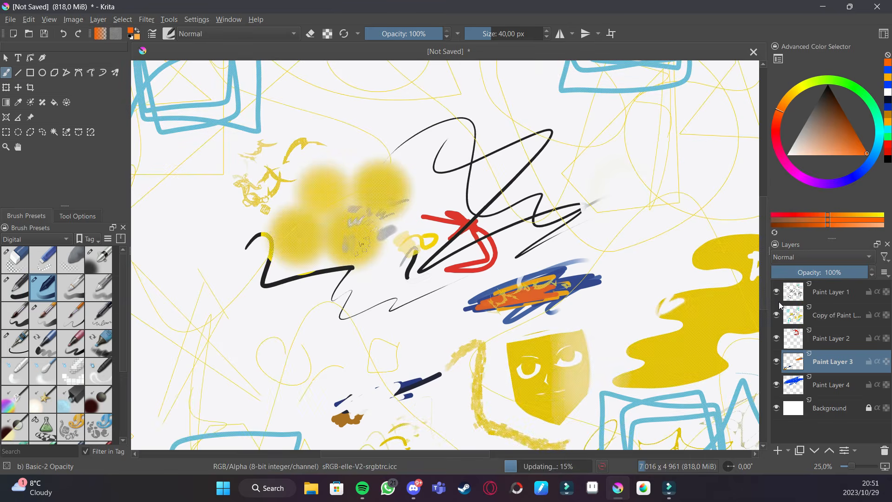
scroll(437, 253, down, 2)
scroll(604, 269, up, 2)
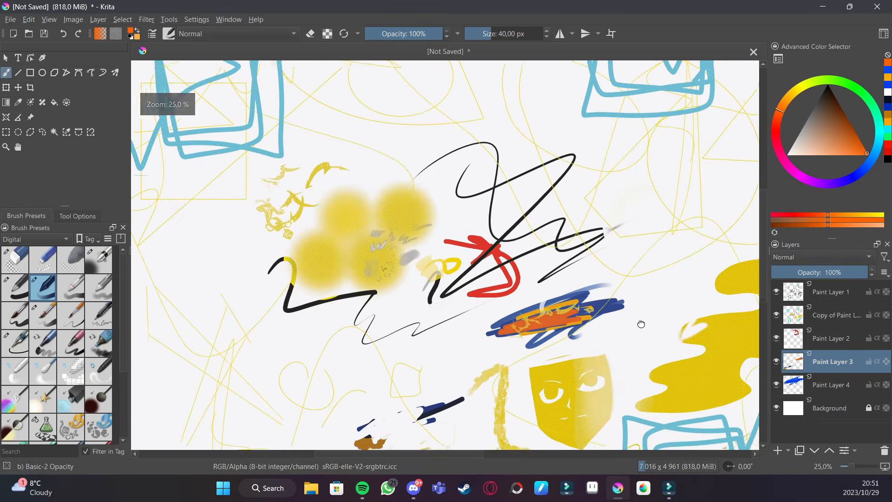
scroll(564, 244, down, 2)
drag(648, 282, 571, 283)
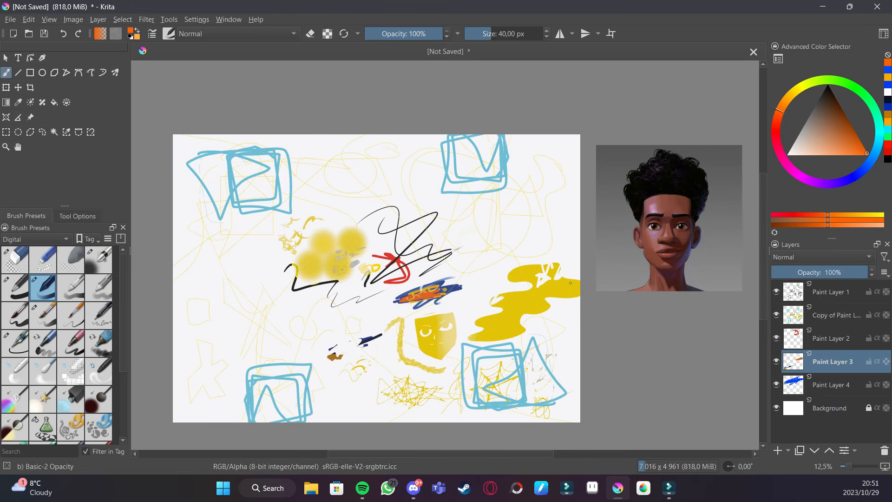
- Select all five paint layers and group them together
click(833, 341)
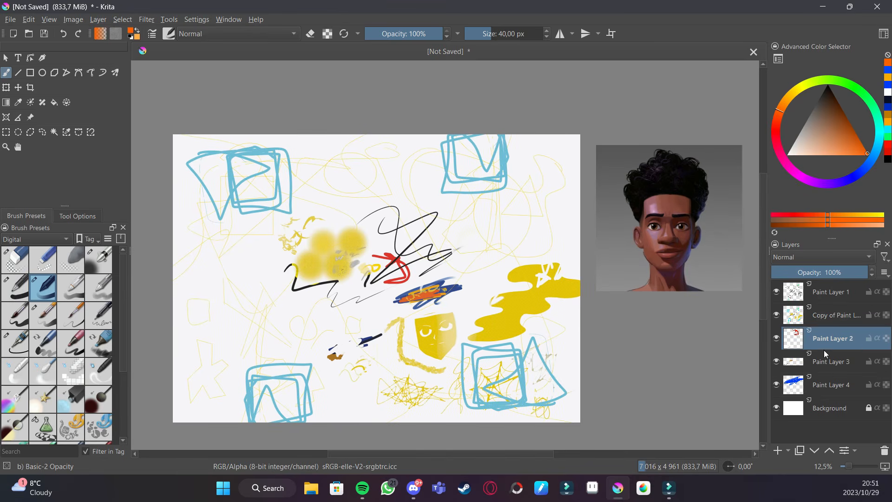
ctrl+click(835, 314)
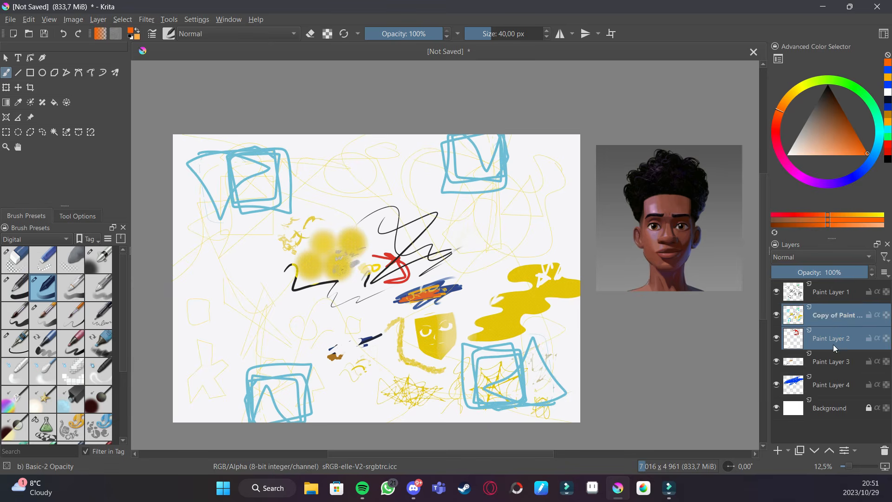
ctrl+click(838, 355)
ctrl+click(834, 360)
ctrl+click(835, 356)
ctrl+click(842, 386)
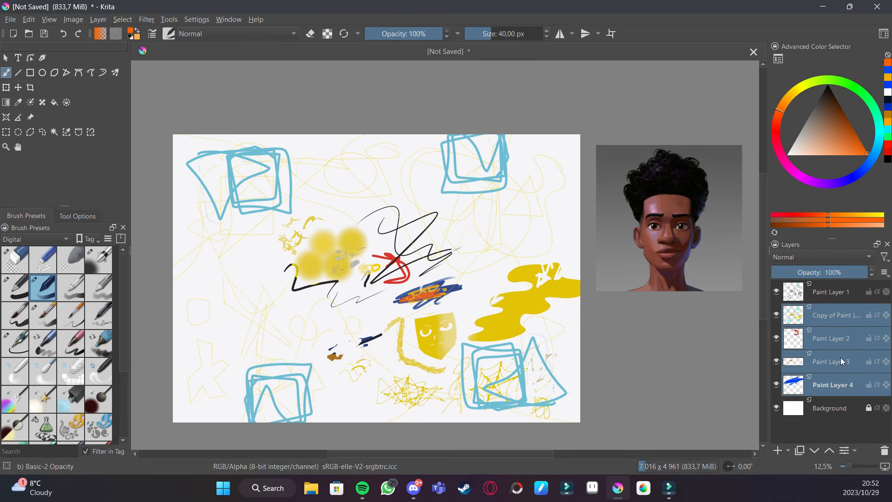
ctrl+click(835, 298)
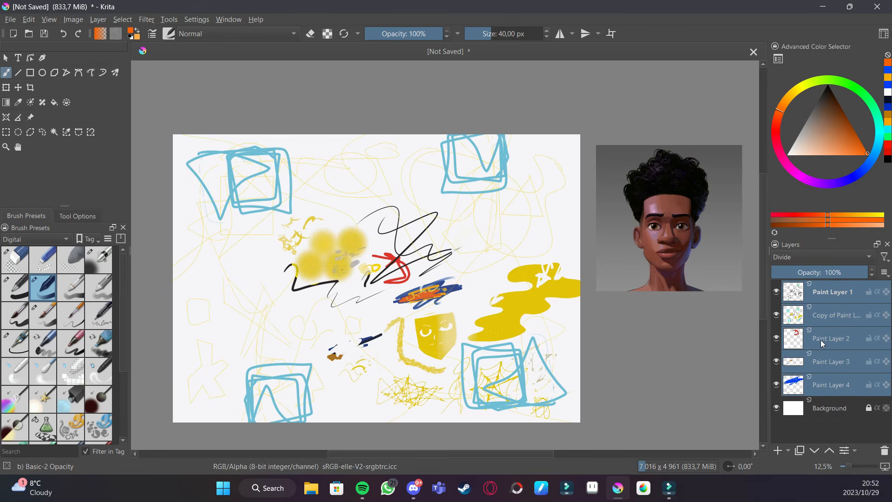
key(ctrl+g)
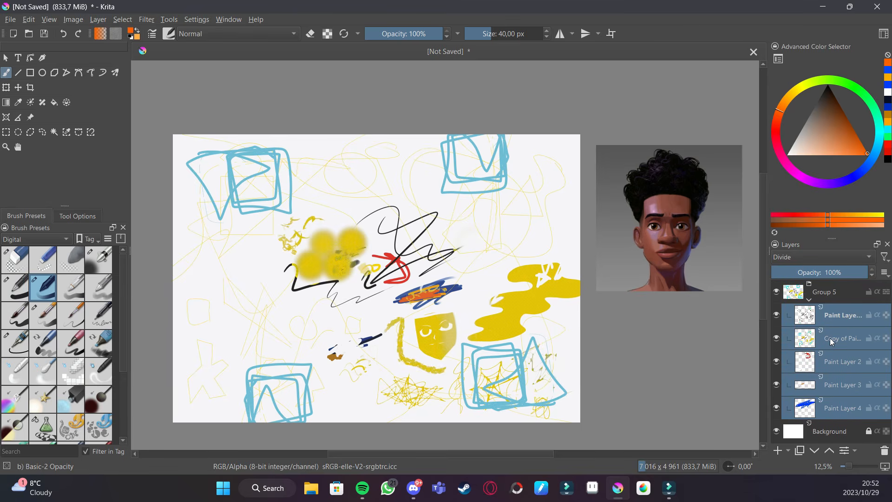
- Collapse the new group and rename it Group 1
click(808, 300)
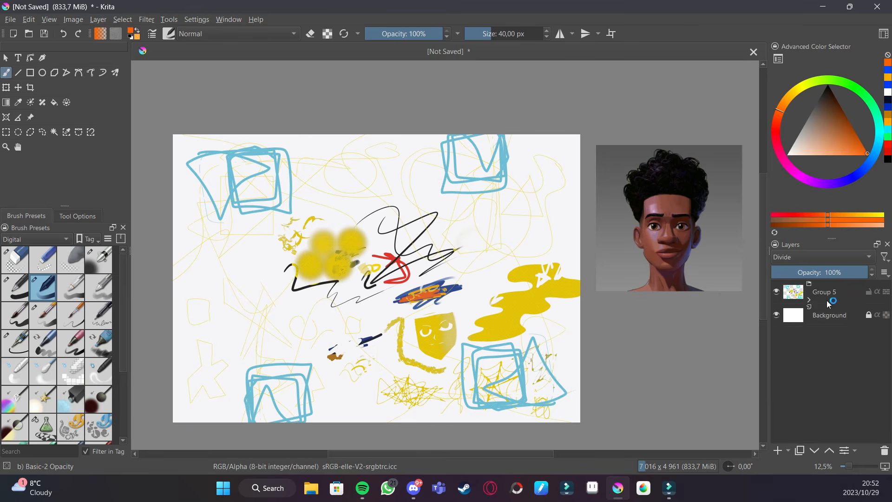
double_click(831, 294)
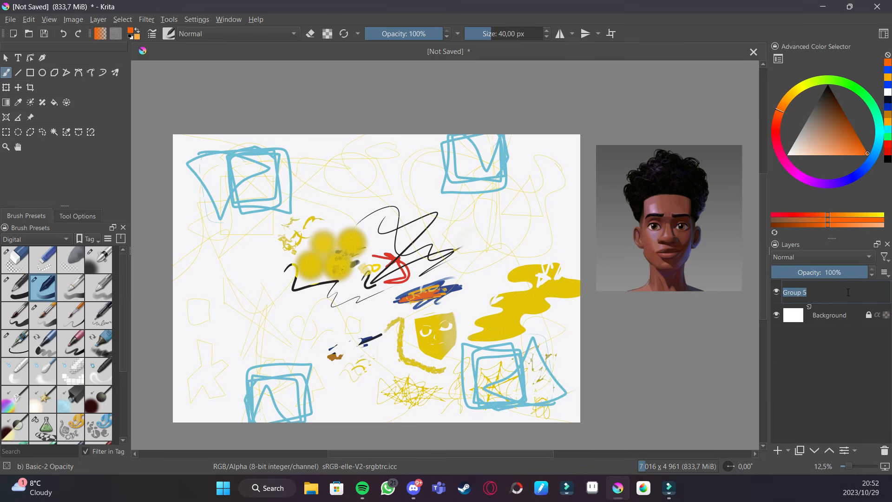
text(Group 1)
key(Return)
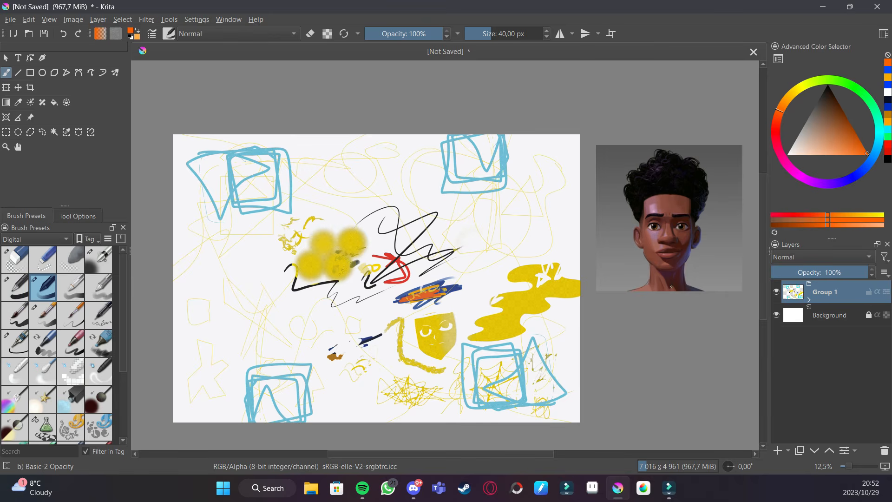
- Hide Group 1 and select the Background layer
click(776, 291)
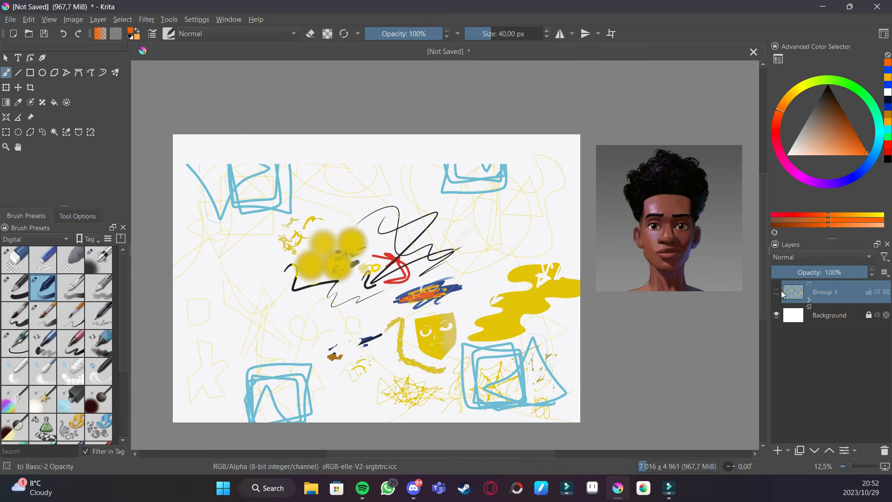
click(776, 291)
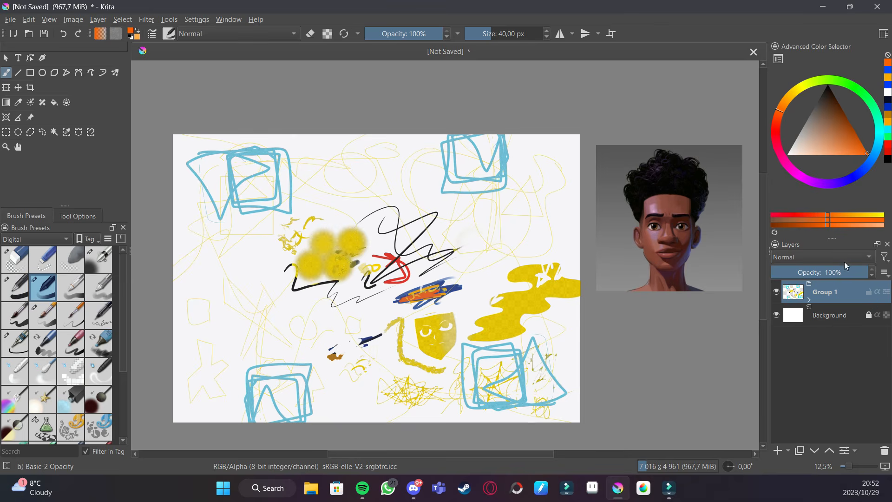
click(776, 291)
click(827, 315)
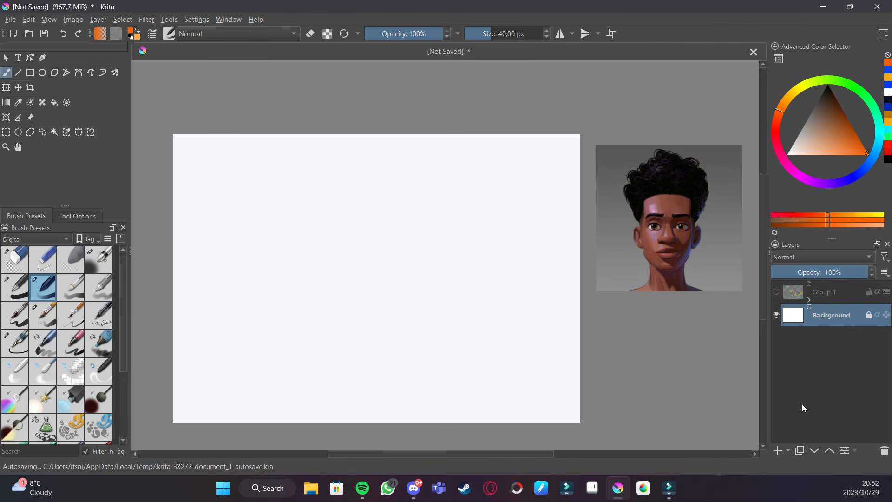
- Add a new paint layer above the Background
click(777, 451)
click(848, 342)
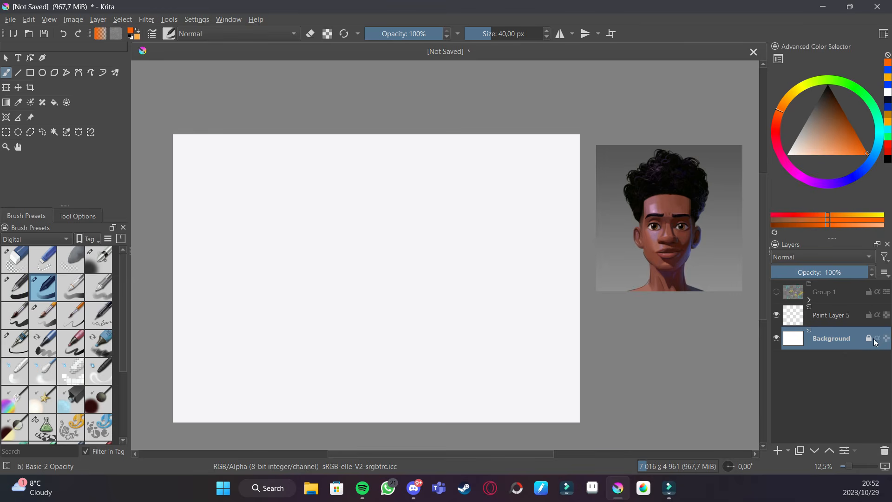
mouse_move(868, 344)
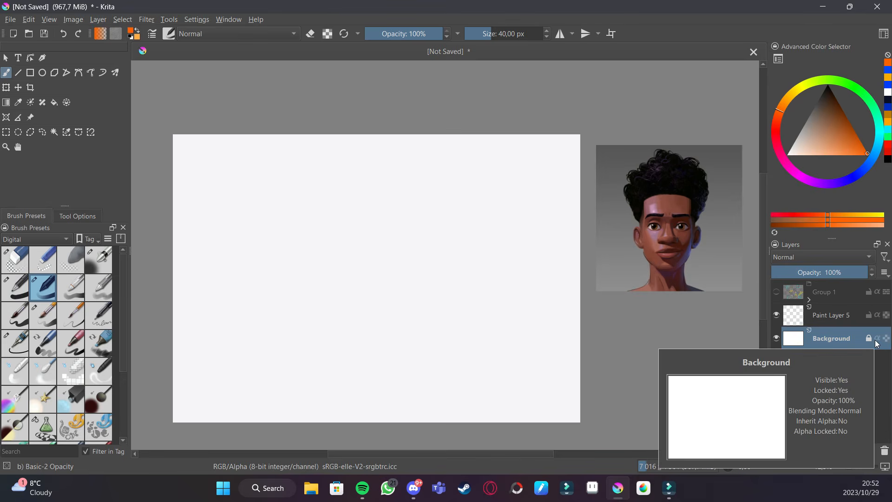
mouse_move(880, 318)
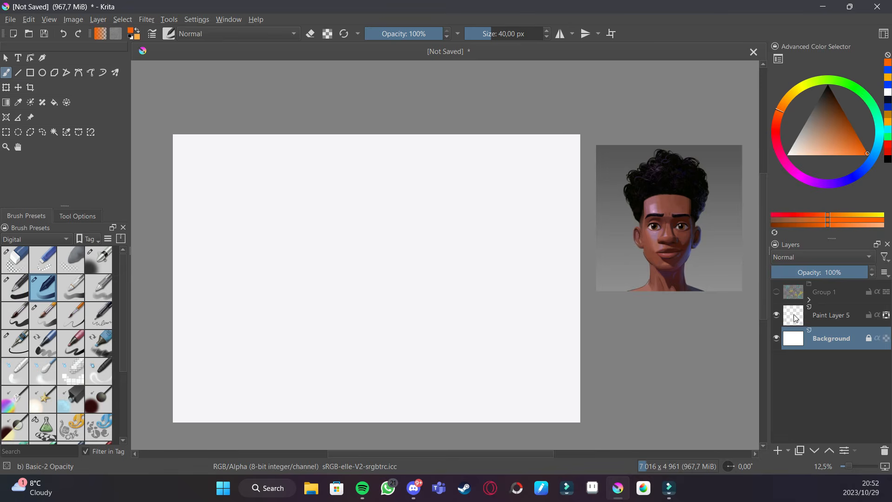
mouse_move(795, 318)
- Pick an orange colour and scribble two strokes on Paint Layer 5
key(plus)
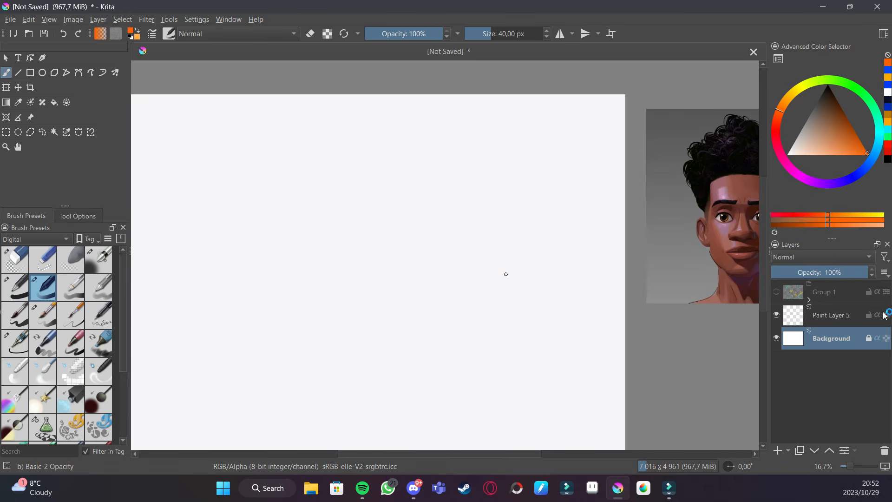
click(858, 155)
click(826, 321)
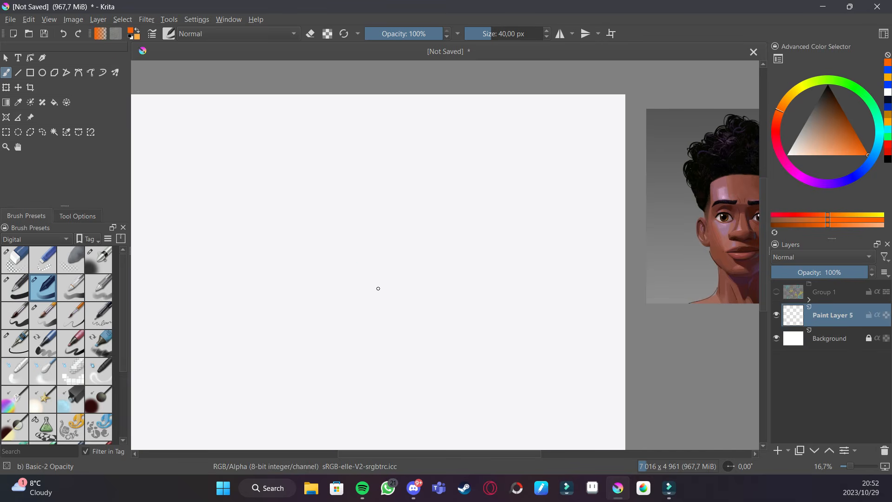
drag(385, 237, 328, 276)
mouse_move(333, 275)
mouse_down()
mouse_move(416, 225)
mouse_move(424, 241)
mouse_up()
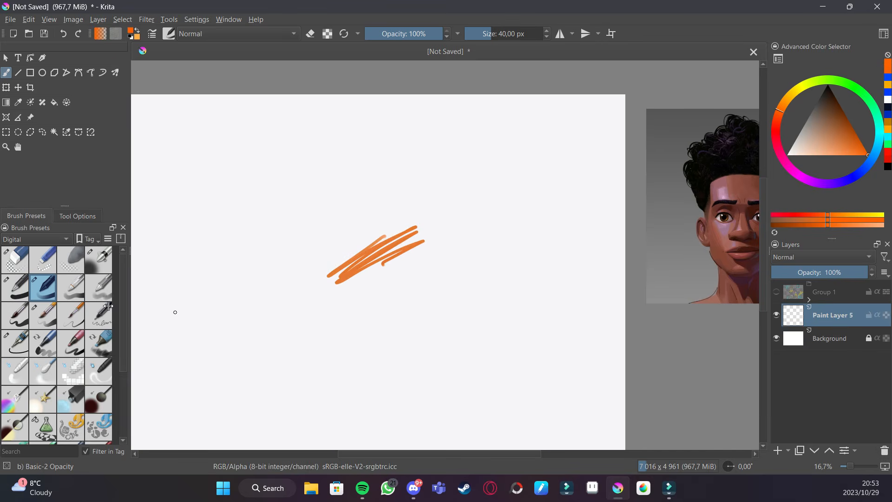
- Switch to the Basic-1 brush, enlarge it to about 656 px and paint a large orange blob
key(/)
drag(501, 35, 532, 37)
mouse_move(407, 222)
mouse_down()
mouse_move(403, 245)
mouse_move(345, 284)
mouse_move(439, 259)
mouse_move(393, 292)
mouse_move(436, 304)
mouse_move(374, 332)
mouse_move(444, 319)
mouse_up()
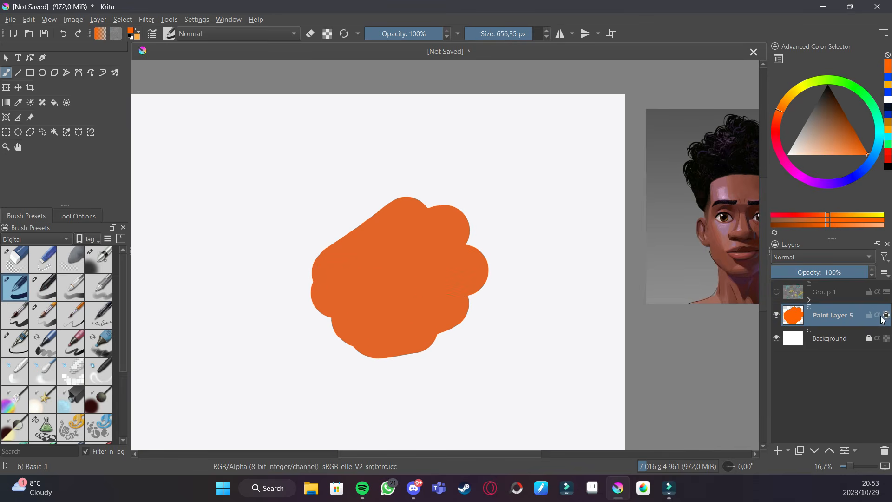
- Paint over the orange blob in cyan, then undo both strokes
drag(878, 159, 877, 139)
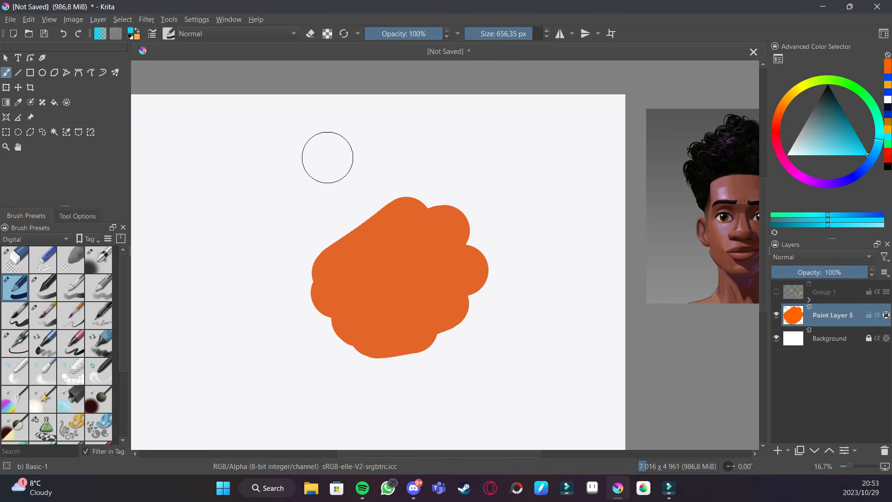
mouse_move(291, 261)
mouse_down()
mouse_move(298, 309)
mouse_move(327, 347)
mouse_move(370, 358)
mouse_move(433, 348)
mouse_move(474, 316)
mouse_move(507, 259)
mouse_move(500, 198)
mouse_move(448, 170)
mouse_move(395, 164)
mouse_move(464, 195)
mouse_move(501, 246)
mouse_move(500, 258)
mouse_move(473, 202)
mouse_move(389, 184)
mouse_move(293, 240)
mouse_move(275, 270)
mouse_move(359, 199)
mouse_move(444, 170)
mouse_move(321, 241)
mouse_move(250, 332)
mouse_up()
mouse_move(476, 215)
mouse_down()
mouse_move(409, 235)
mouse_move(490, 280)
mouse_move(413, 293)
mouse_move(474, 312)
mouse_move(406, 350)
mouse_move(526, 275)
mouse_up()
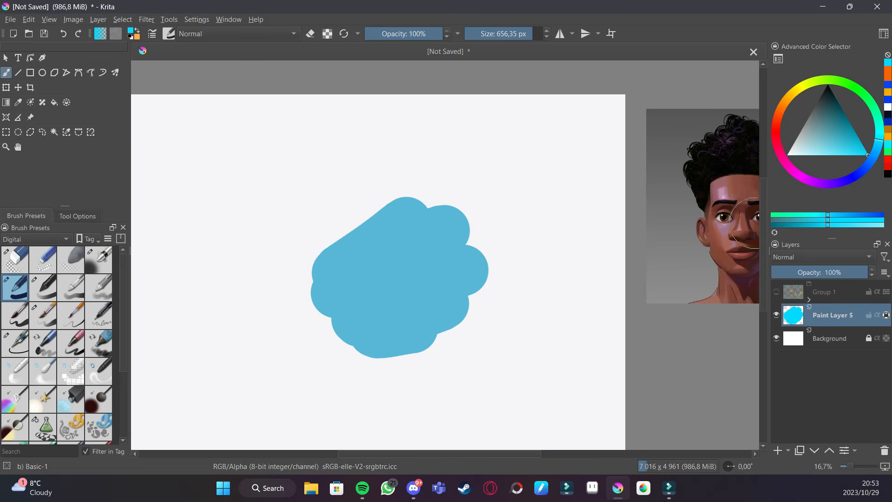
key(ctrl+z)
key(ctrl+z)
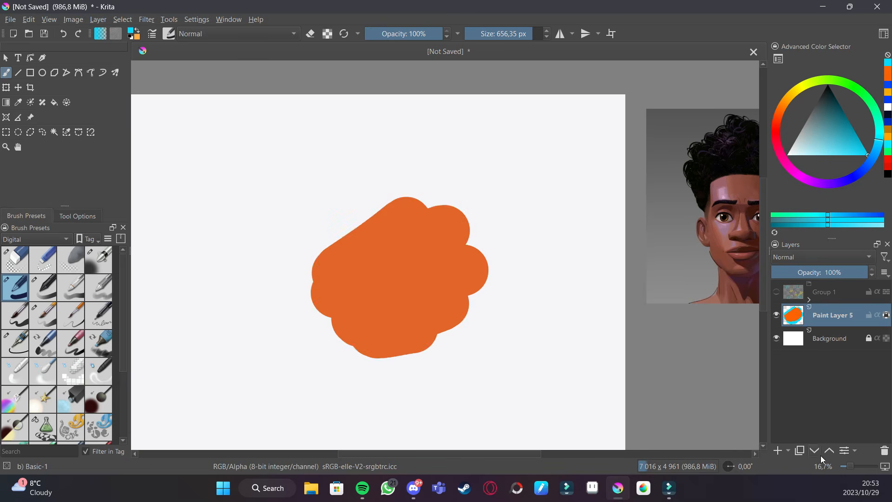
- Duplicate Paint Layer 5 and paint the copy cyan with a dark blue band across its lower part
click(800, 450)
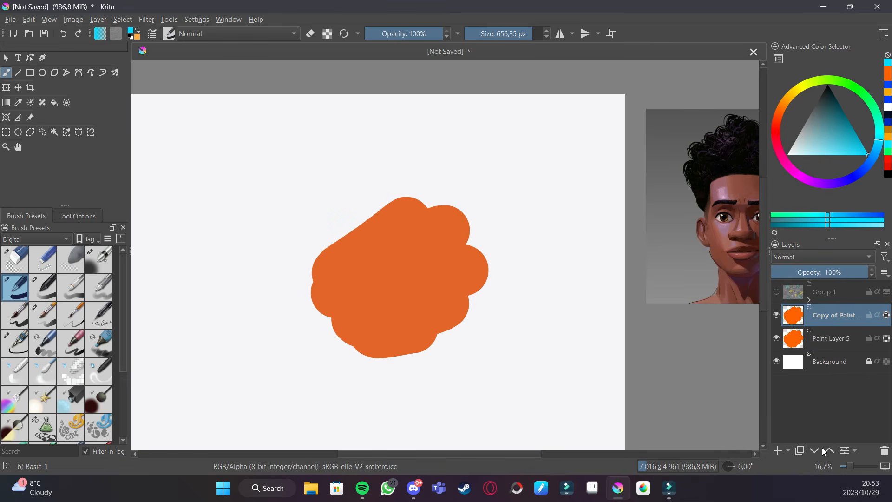
mouse_move(483, 241)
mouse_down()
mouse_move(401, 208)
mouse_move(315, 300)
mouse_move(442, 224)
mouse_move(463, 245)
mouse_move(361, 338)
mouse_move(477, 300)
mouse_move(339, 342)
mouse_up()
click(856, 174)
mouse_move(532, 245)
mouse_down()
mouse_move(488, 292)
mouse_move(334, 391)
mouse_move(534, 254)
mouse_move(354, 364)
mouse_up()
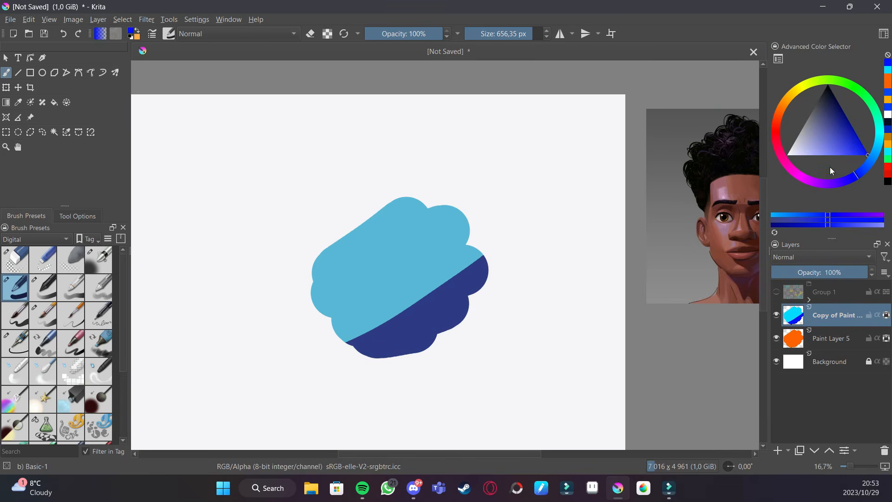
- Pick pale greens and paint a band across the copy's upper part
click(873, 104)
drag(491, 172, 316, 261)
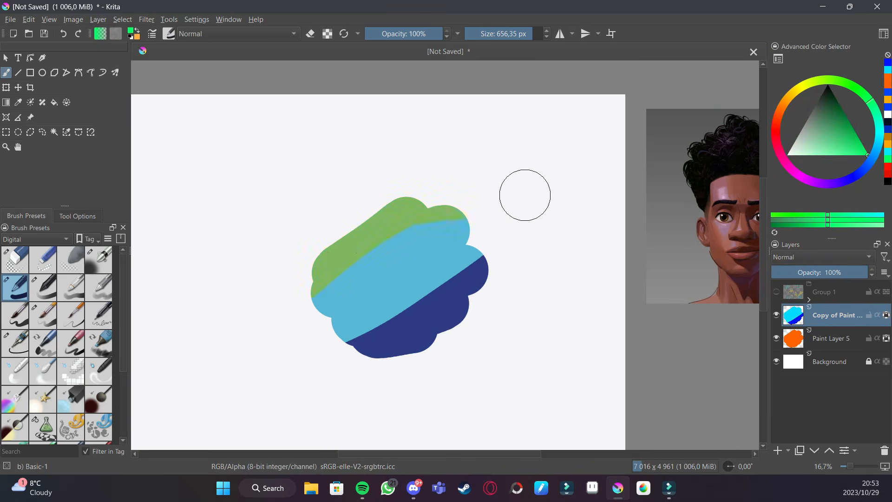
click(878, 116)
drag(515, 188, 277, 286)
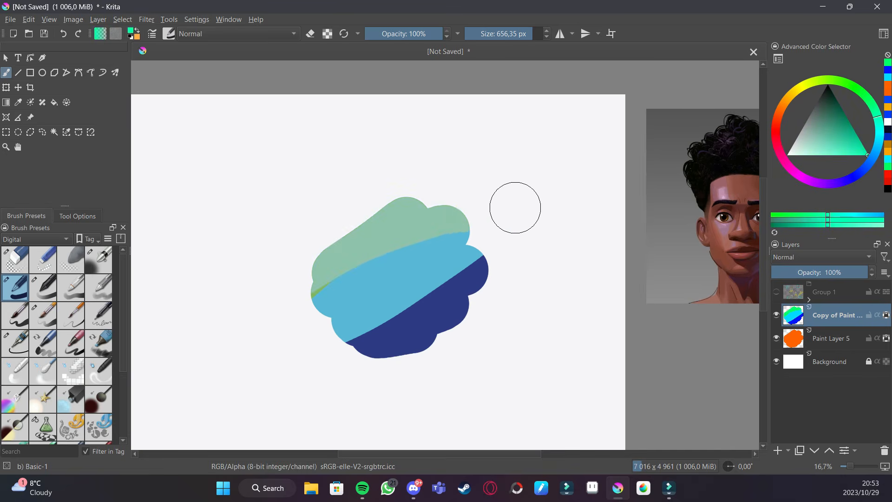
mouse_move(513, 207)
mouse_down()
mouse_move(353, 243)
mouse_move(291, 283)
mouse_up()
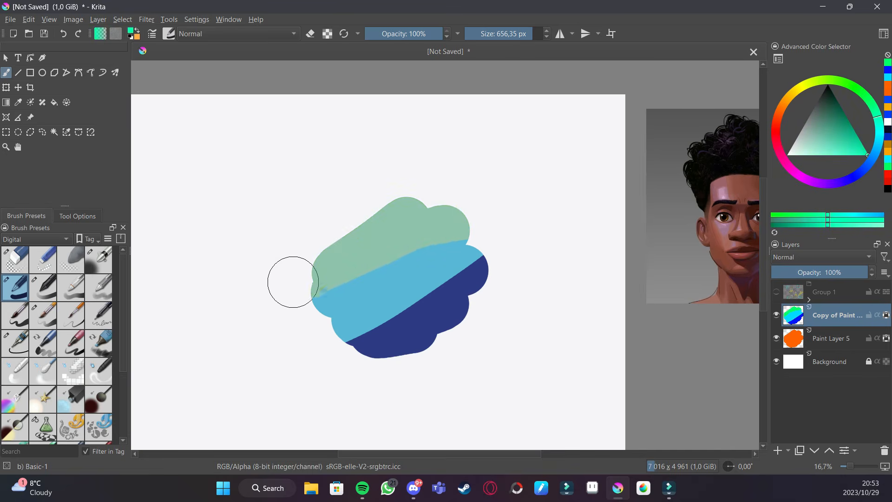
- Toggle the copy layer's visibility to compare it with the original orange layer
click(776, 315)
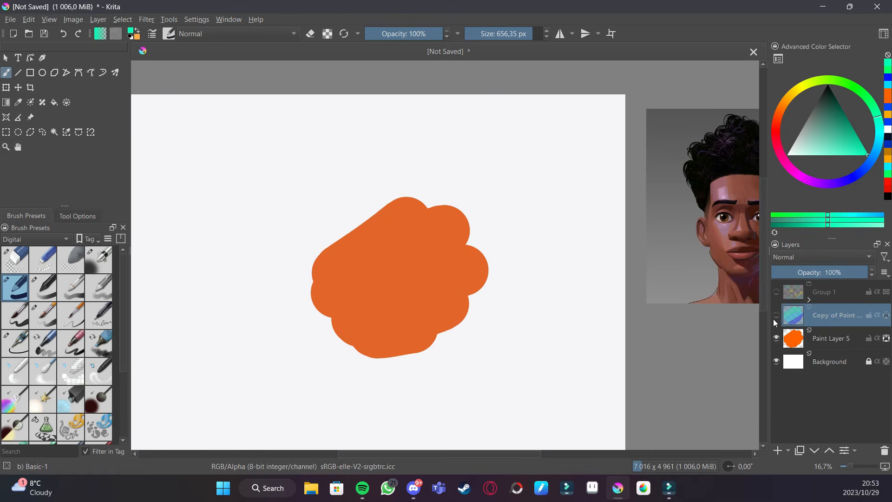
click(776, 317)
click(776, 317)
click(776, 316)
click(775, 317)
click(776, 317)
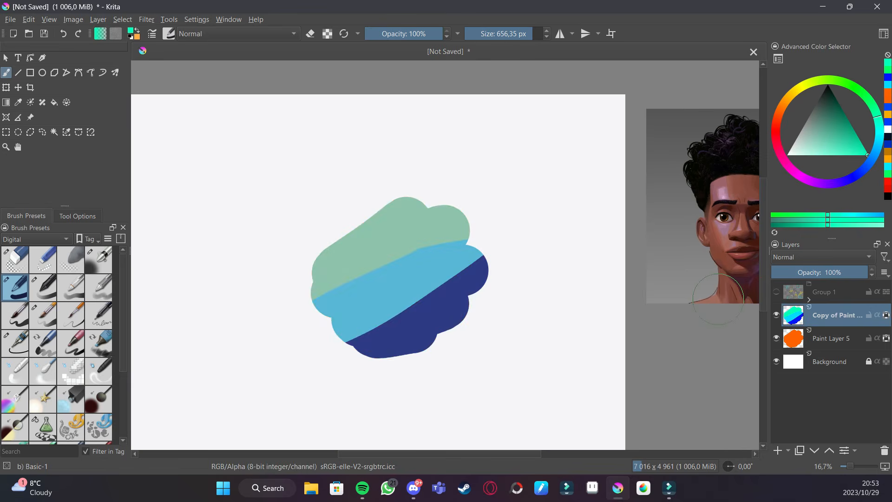
- Undo the pale green band strokes on the copy layer, keeping the dark blue band
key(ctrl+z)
key(ctrl+z)
key(ctrl+z)
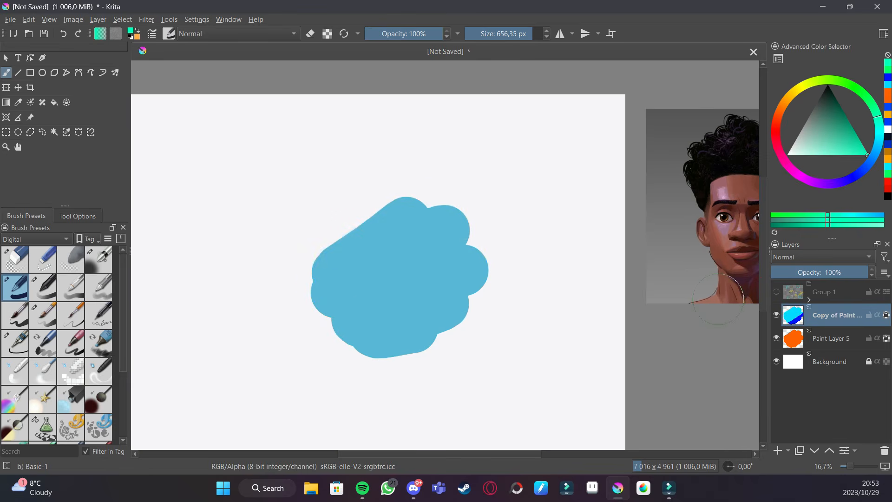
key(ctrl+shift+z)
- Filter the brush presets to the Paint tag and paint a pale green stroke with Bristles-3 Large Smooth
key(minus)
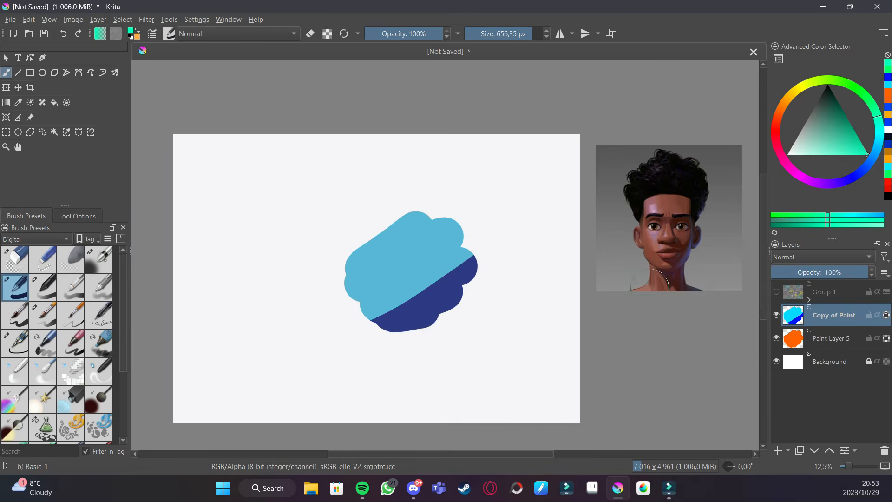
drag(515, 308, 530, 314)
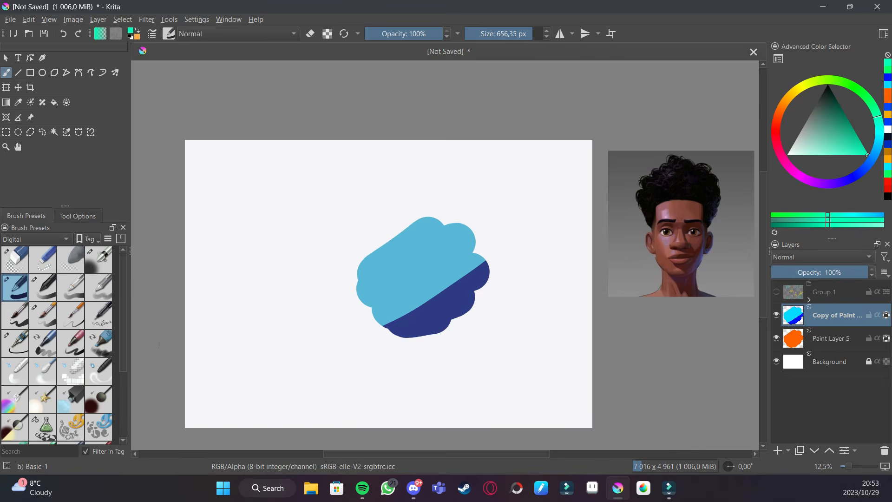
scroll(123, 345, down, 3)
scroll(122, 361, up, 3)
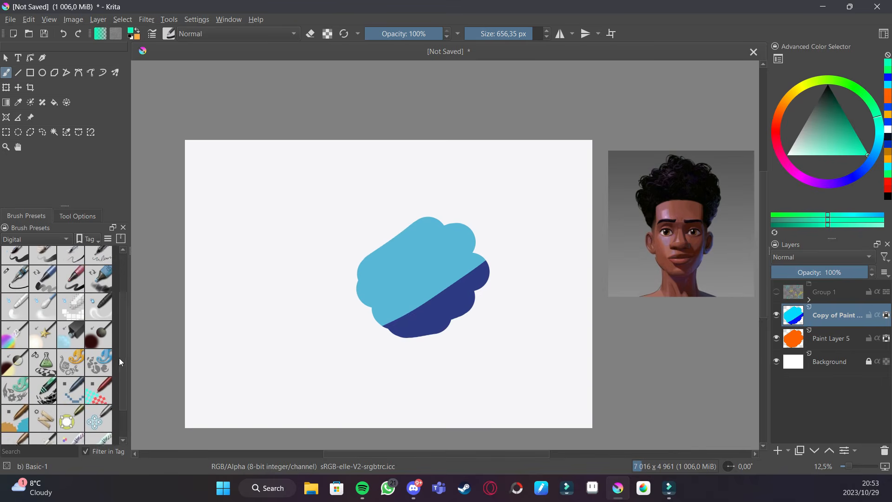
click(56, 239)
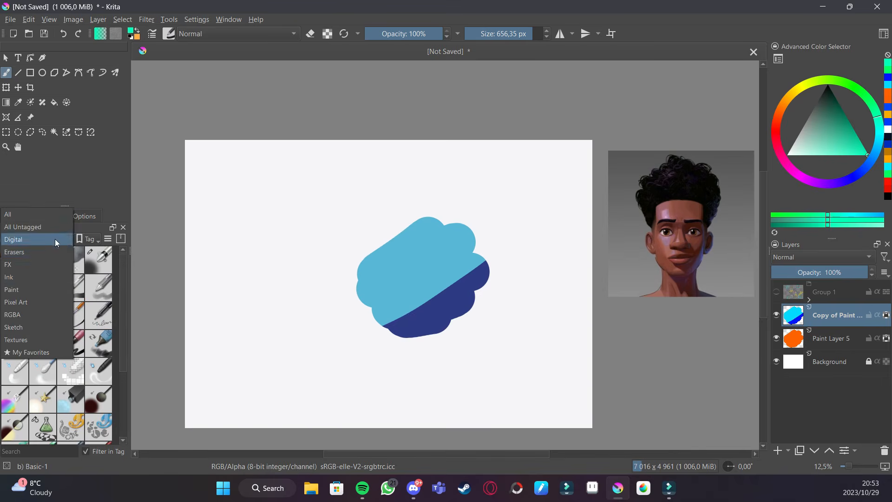
click(43, 293)
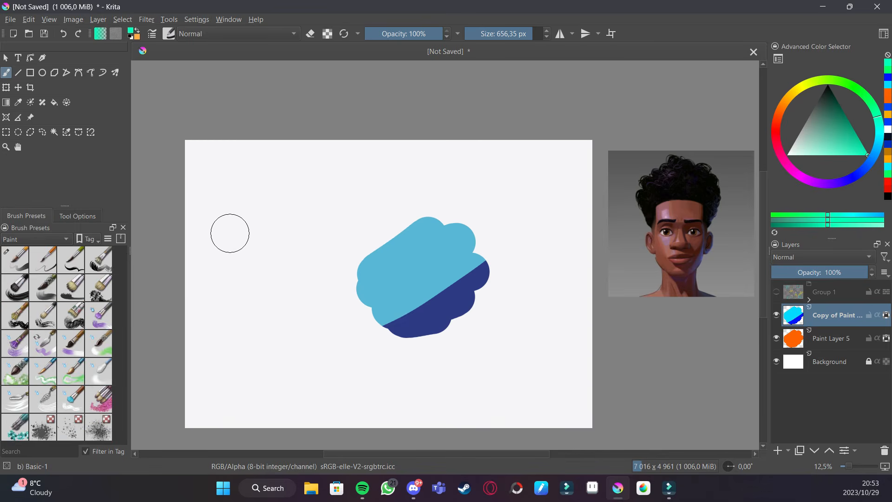
click(25, 298)
mouse_move(416, 229)
mouse_down()
mouse_move(402, 248)
mouse_move(437, 236)
mouse_move(396, 263)
mouse_move(443, 249)
mouse_up()
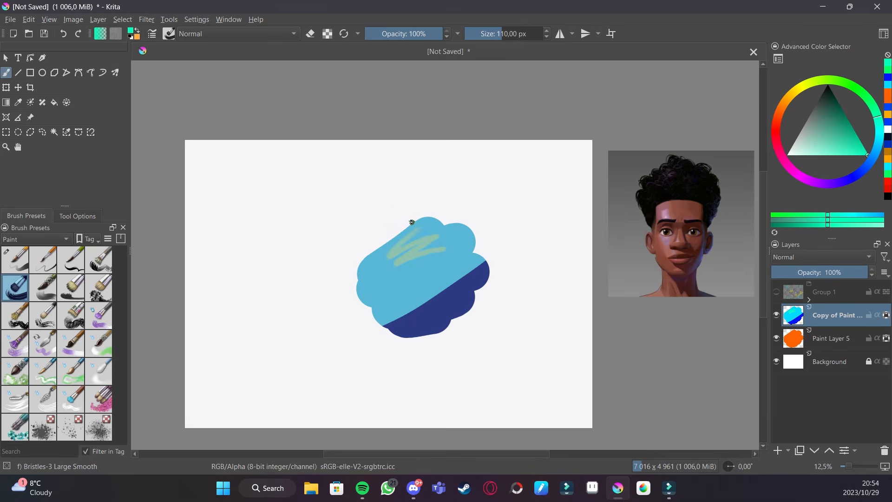
- Zoom in and paint several pale green bristle strokes across the cyan shape
key(plus)
key(plus)
key(plus)
key(plus)
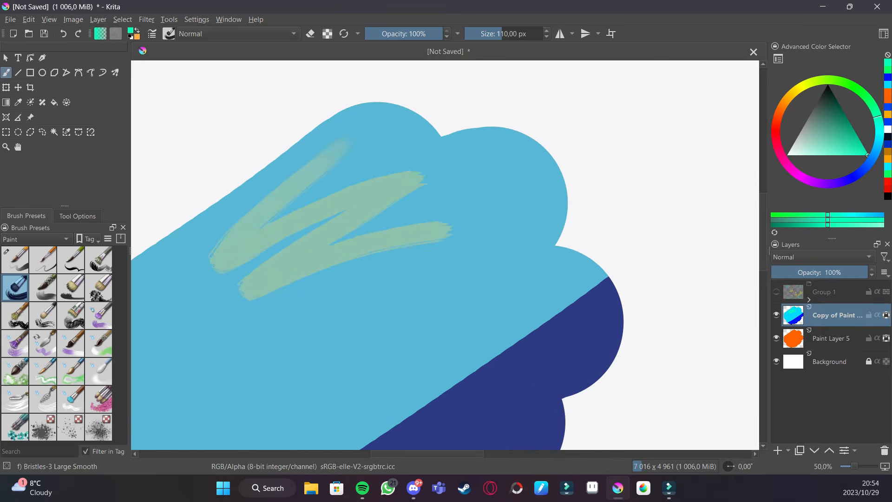
key(plus)
key(plus)
mouse_move(463, 308)
mouse_down()
mouse_move(511, 355)
mouse_move(520, 414)
mouse_up()
mouse_move(547, 246)
mouse_down()
mouse_move(604, 250)
mouse_move(647, 270)
mouse_move(629, 311)
mouse_up()
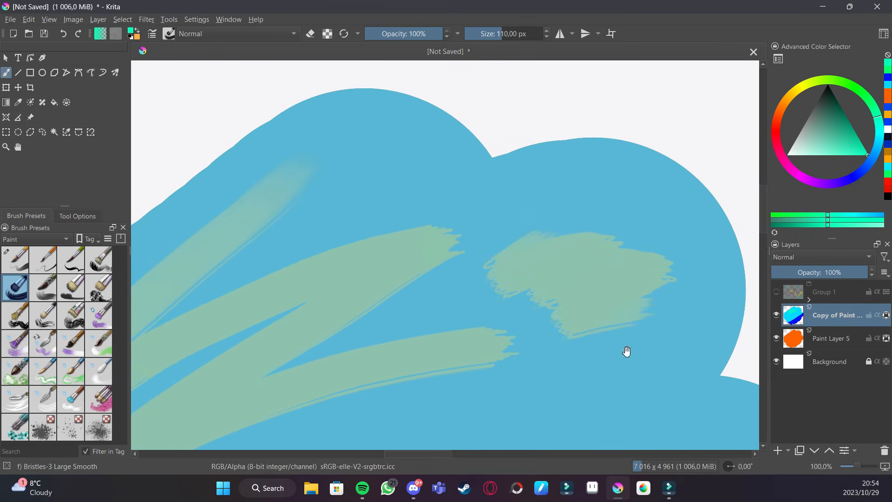
drag(627, 354, 596, 196)
mouse_move(630, 222)
mouse_down()
mouse_move(482, 295)
mouse_move(644, 258)
mouse_move(465, 365)
mouse_up()
drag(324, 389, 486, 291)
mouse_move(289, 311)
mouse_down()
mouse_move(414, 215)
mouse_move(285, 352)
mouse_move(308, 358)
mouse_move(480, 283)
mouse_up()
mouse_move(325, 381)
mouse_down()
mouse_move(605, 279)
mouse_move(662, 220)
mouse_up()
- Test the Dry Brushing, Bristles-5 Flat and Wet Bristles presets with pale green strokes
click(55, 314)
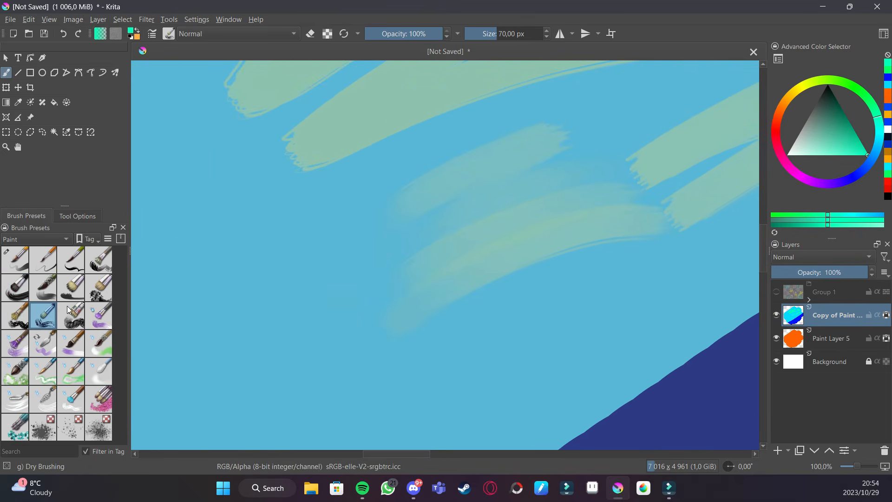
mouse_move(290, 314)
mouse_down()
mouse_move(253, 350)
mouse_move(386, 308)
mouse_move(279, 356)
mouse_up()
scroll(409, 320, down, 4)
click(71, 287)
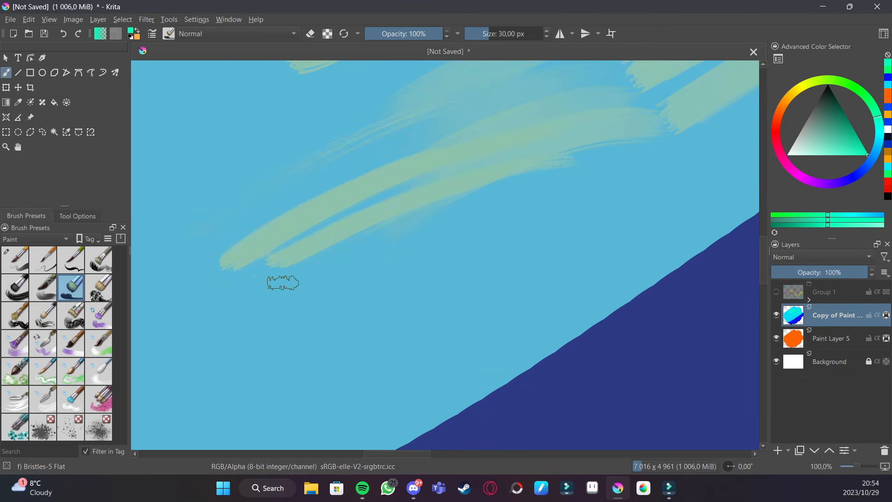
mouse_move(339, 285)
mouse_down()
mouse_move(528, 255)
mouse_move(602, 260)
mouse_move(422, 279)
mouse_move(511, 256)
mouse_up()
drag(366, 283, 493, 189)
click(98, 315)
mouse_move(299, 294)
mouse_down()
mouse_move(330, 279)
mouse_move(343, 335)
mouse_move(413, 275)
mouse_move(294, 242)
mouse_up()
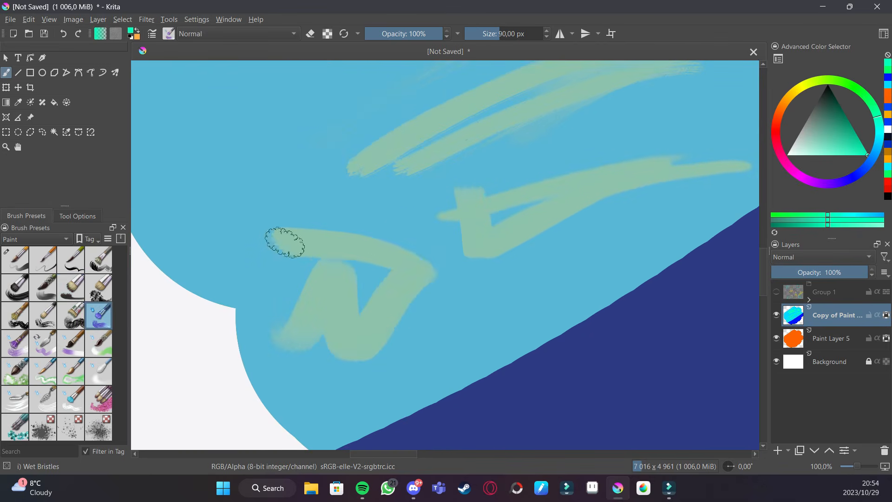
- Paint a pale green Wet Bristles stroke and a Texture Impressionism stroke across the cyan shape
mouse_move(353, 244)
mouse_down()
mouse_move(269, 282)
mouse_move(384, 430)
mouse_up()
click(98, 399)
mouse_move(287, 293)
mouse_down()
mouse_move(345, 233)
mouse_move(470, 228)
mouse_move(552, 209)
mouse_move(464, 237)
mouse_up()
key(ctrl+minus)
key(ctrl+minus)
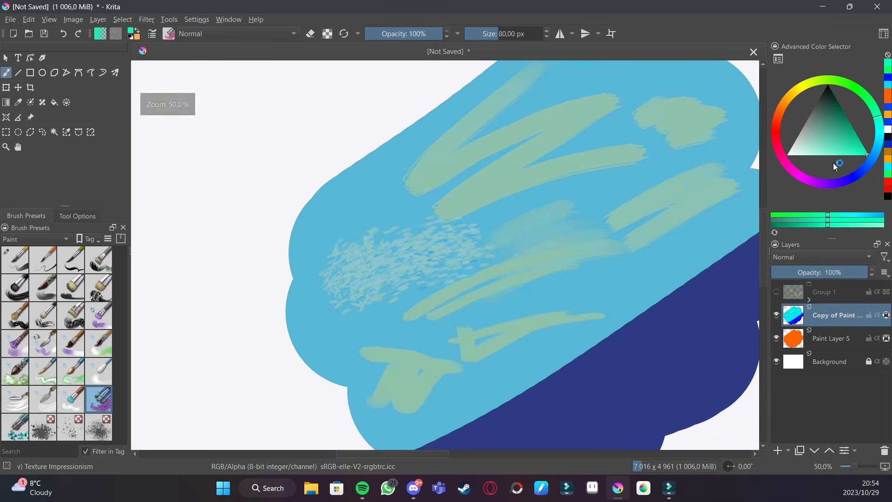
- Pick purple and paint Texture Impressionism strokes across the upper part of the cyan shape
click(838, 182)
mouse_move(344, 289)
mouse_down()
mouse_move(450, 240)
mouse_move(503, 241)
mouse_move(349, 323)
mouse_move(490, 274)
mouse_move(549, 266)
mouse_move(401, 341)
mouse_move(482, 328)
mouse_move(523, 309)
mouse_move(509, 337)
mouse_move(574, 308)
mouse_up()
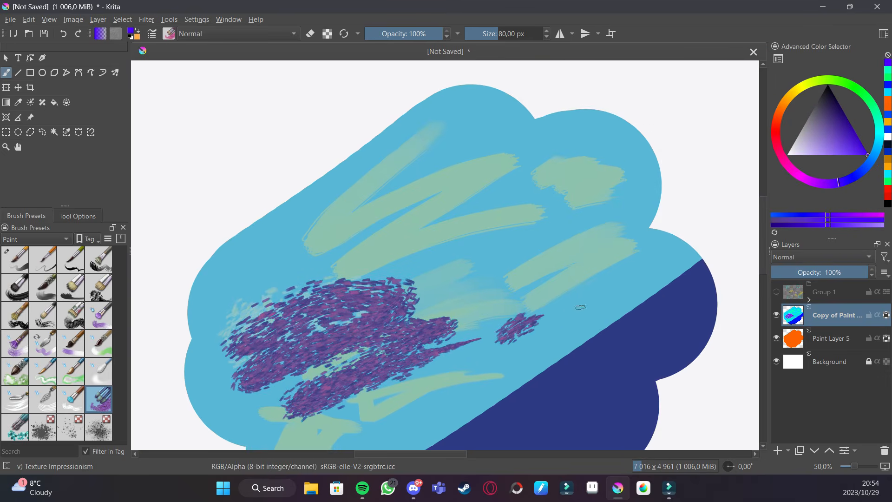
mouse_move(439, 289)
mouse_down()
mouse_move(390, 207)
mouse_move(642, 158)
mouse_move(604, 116)
mouse_move(270, 199)
mouse_move(248, 232)
mouse_move(512, 117)
mouse_up()
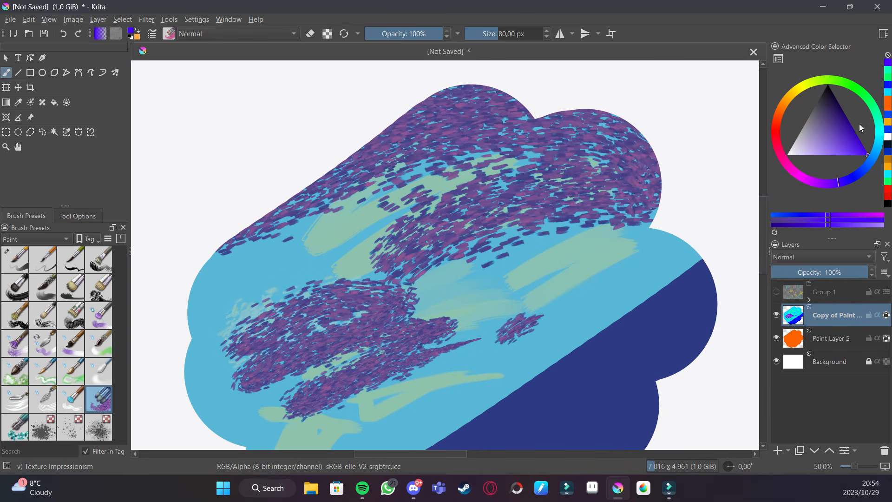
- Switch to yellow and paint Texture Impressionism strokes along the shape's top edge
click(853, 86)
click(795, 92)
mouse_move(652, 148)
mouse_down()
mouse_move(353, 164)
mouse_move(622, 116)
mouse_up()
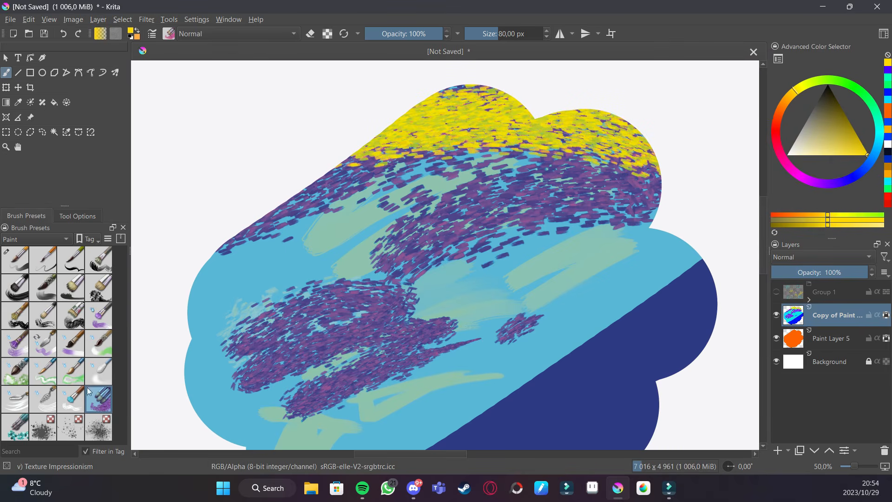
- Paint yellow strokes with two more presets, including Waterpaint Soft Edges, across the middle of the shape
click(51, 405)
mouse_move(314, 235)
mouse_down()
mouse_move(465, 179)
mouse_move(434, 205)
mouse_move(608, 181)
mouse_move(562, 207)
mouse_move(622, 200)
mouse_move(503, 262)
mouse_move(637, 239)
mouse_up()
click(80, 384)
mouse_move(409, 272)
mouse_down()
mouse_move(484, 246)
mouse_move(497, 276)
mouse_move(418, 334)
mouse_move(548, 316)
mouse_up()
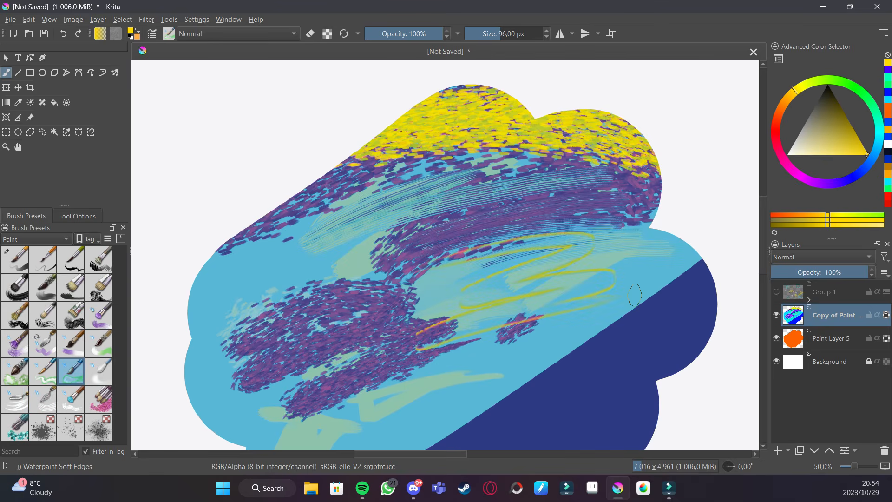
- Filter the brush presets to the FX tag and stamp pale yellow sparkles with Stamp Sparkles across the cyan area
click(62, 239)
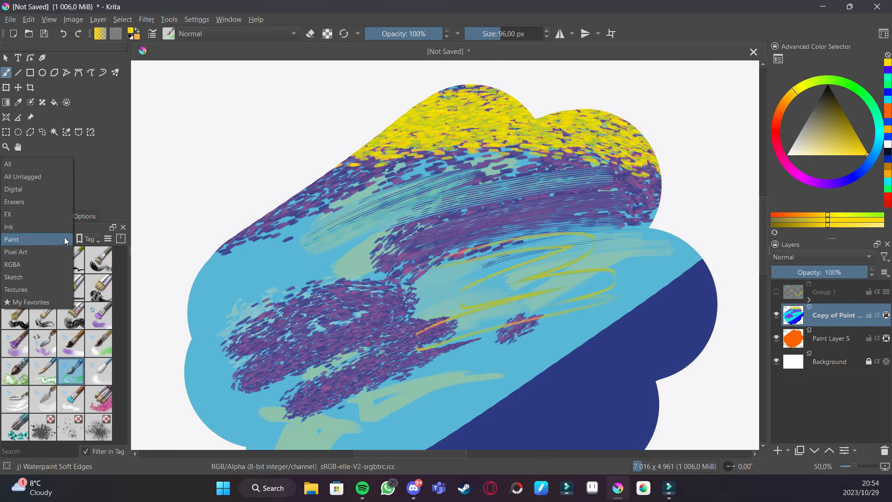
click(55, 209)
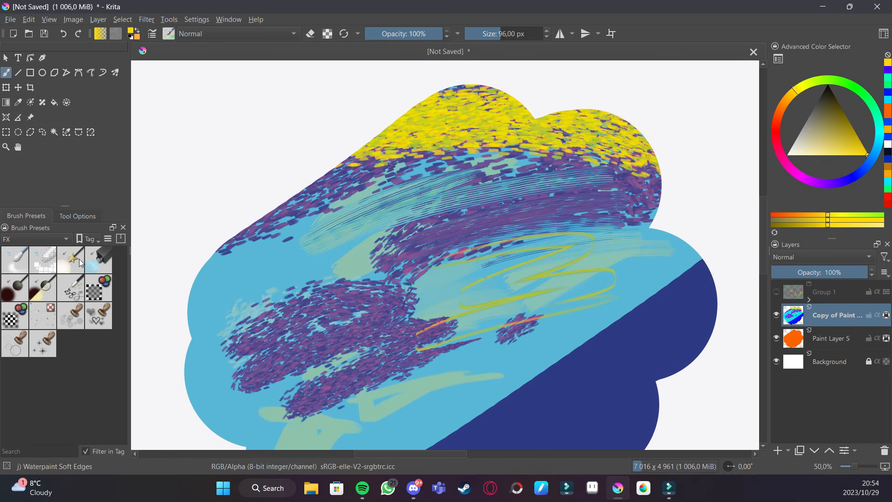
click(43, 354)
drag(183, 241, 246, 297)
mouse_move(859, 154)
mouse_down()
mouse_move(852, 179)
mouse_move(832, 180)
mouse_up()
mouse_move(364, 242)
mouse_down()
mouse_move(356, 313)
mouse_move(521, 365)
mouse_up()
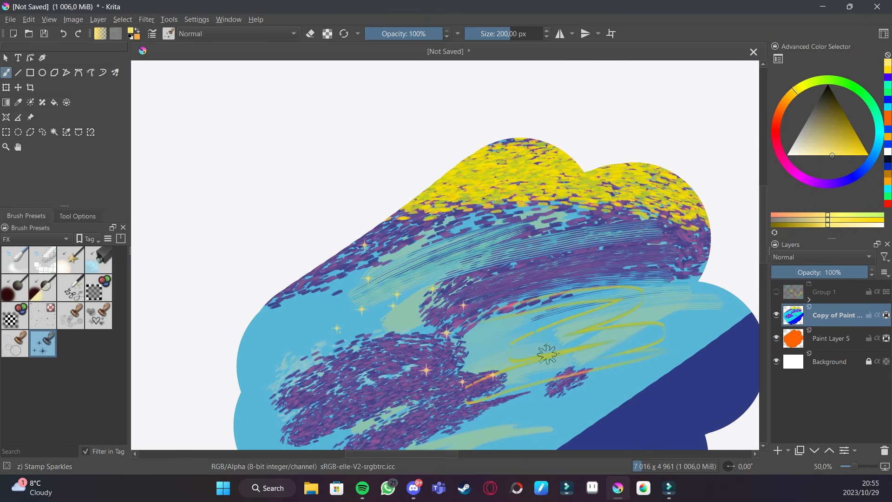
- Stamp more sparkles along the dark blue band
mouse_move(739, 344)
mouse_down()
mouse_move(667, 209)
mouse_move(543, 348)
mouse_move(401, 441)
mouse_up()
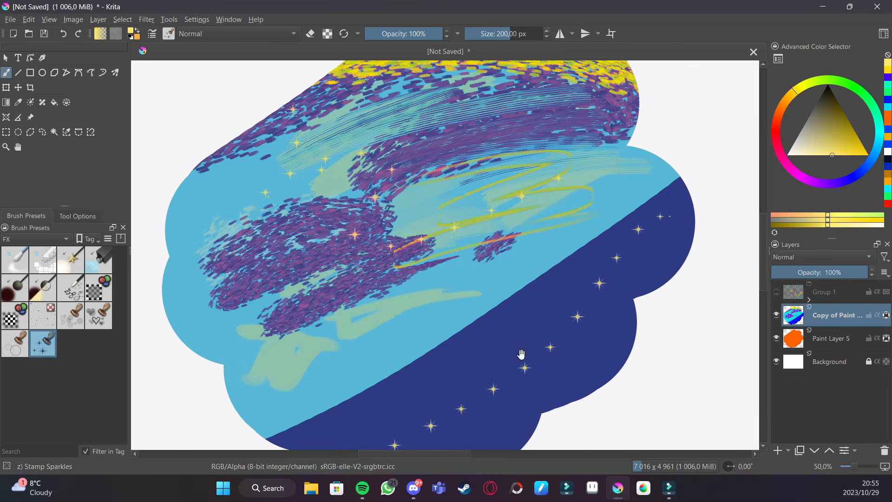
drag(515, 363, 532, 249)
drag(514, 279, 378, 272)
- Stamp hearts and draw yellow Experimental Webs strokes over the dark blue band
click(98, 315)
mouse_move(356, 312)
mouse_down()
mouse_move(474, 279)
mouse_move(553, 294)
mouse_move(338, 319)
mouse_move(546, 254)
mouse_move(484, 304)
mouse_up()
click(77, 289)
mouse_move(569, 209)
mouse_down()
mouse_move(498, 292)
mouse_move(551, 234)
mouse_move(507, 292)
mouse_move(501, 331)
mouse_move(469, 351)
mouse_up()
mouse_move(388, 344)
mouse_down()
mouse_move(367, 360)
mouse_move(358, 335)
mouse_move(346, 390)
mouse_up()
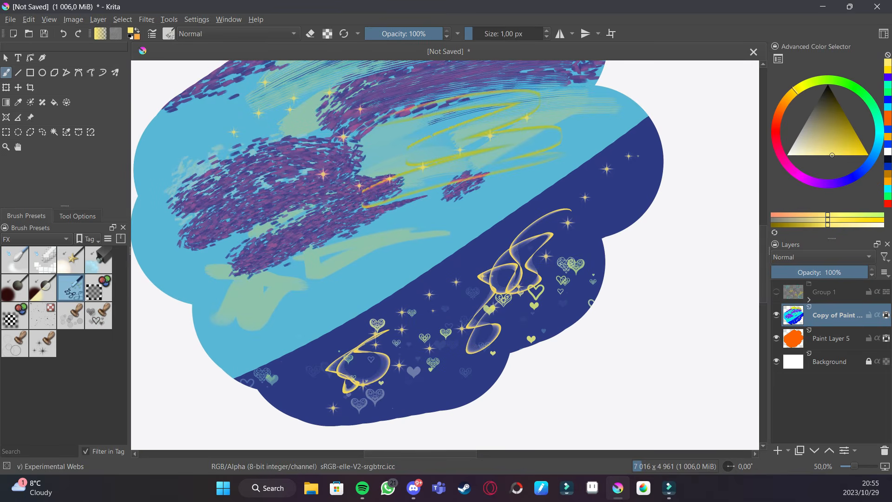
- Filter the brush presets to the Digital tag
mouse_move(55, 275)
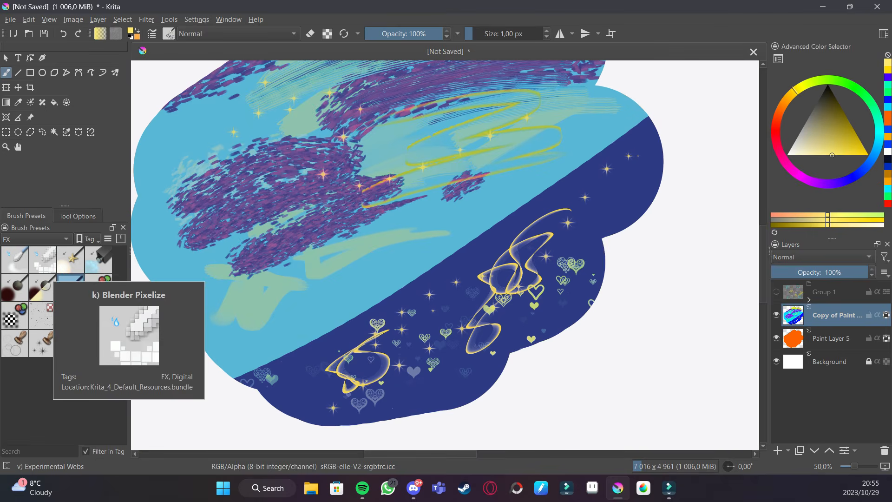
click(67, 239)
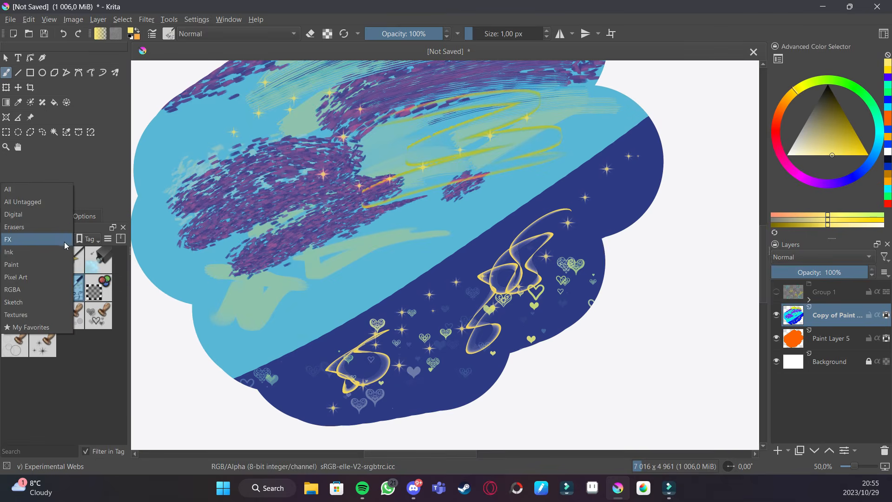
click(45, 213)
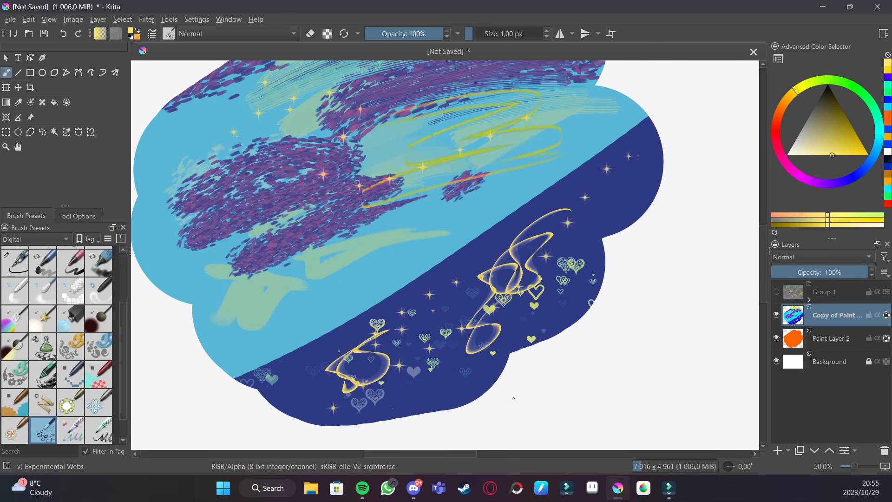
key(ctrl+minus)
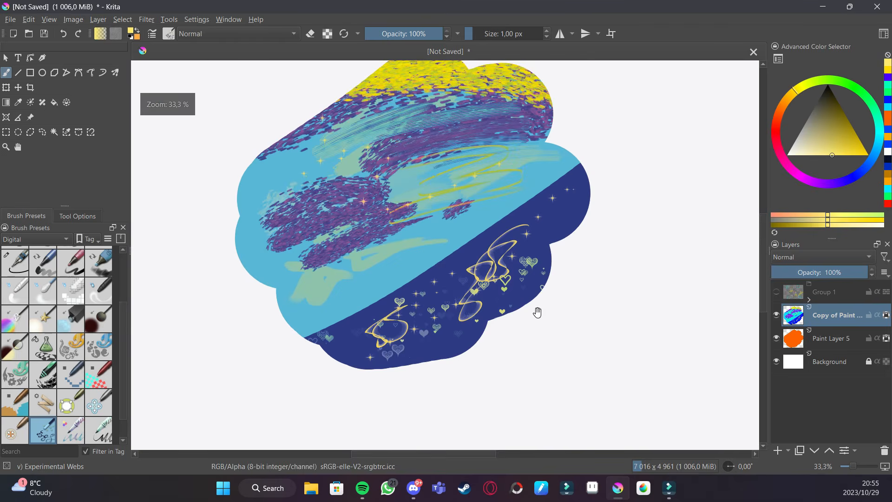
drag(549, 310, 540, 357)
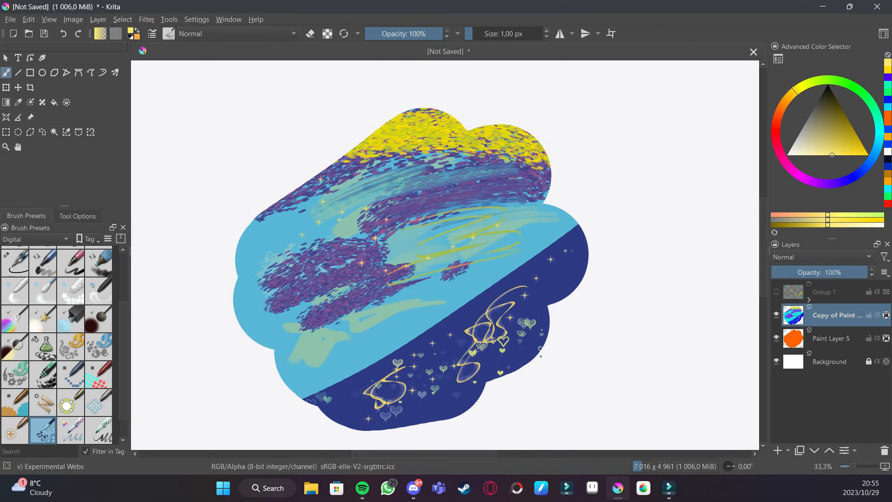